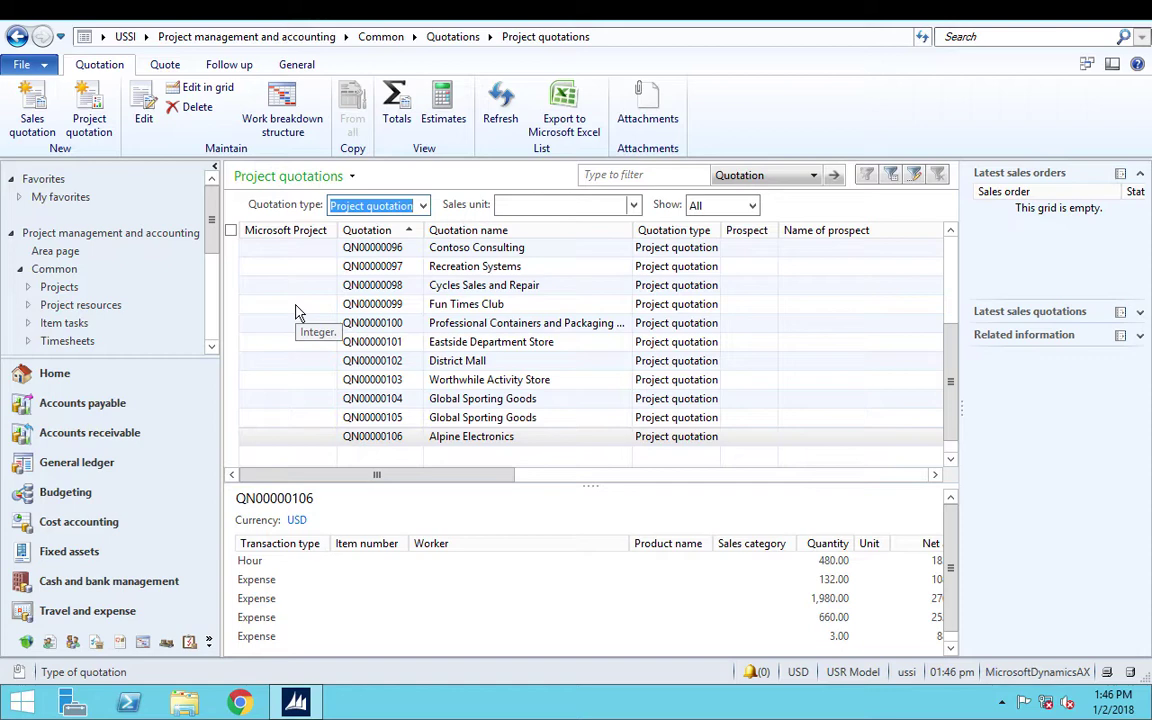
Create a new project quotation for customer Chic Department Stores, reviewing its General details.
{"action": "left_click", "coordinate": [82, 110]}
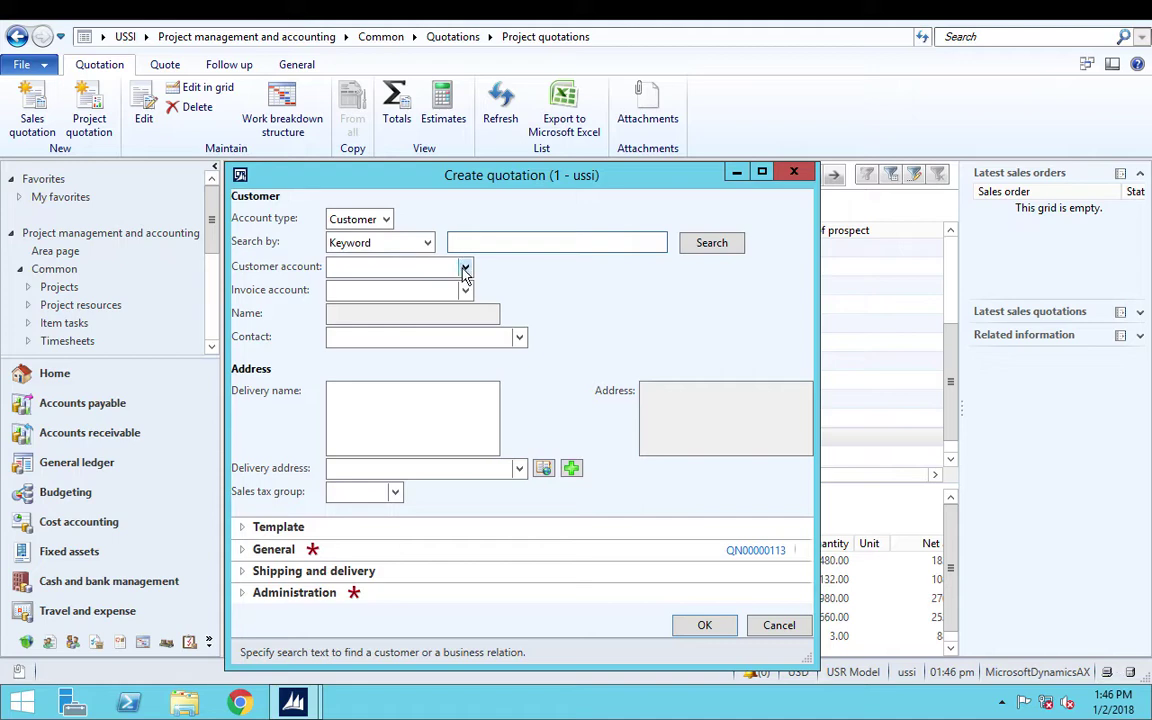
{"action": "left_click", "coordinate": [465, 268]}
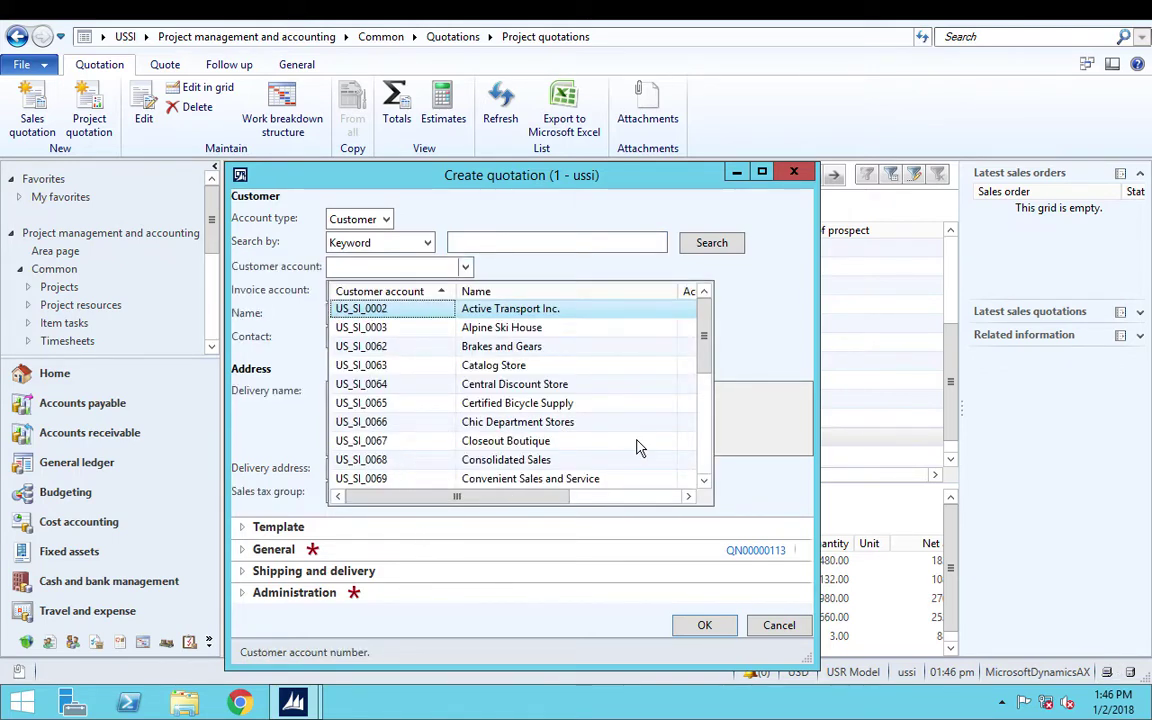
{"action": "left_click", "coordinate": [537, 424]}
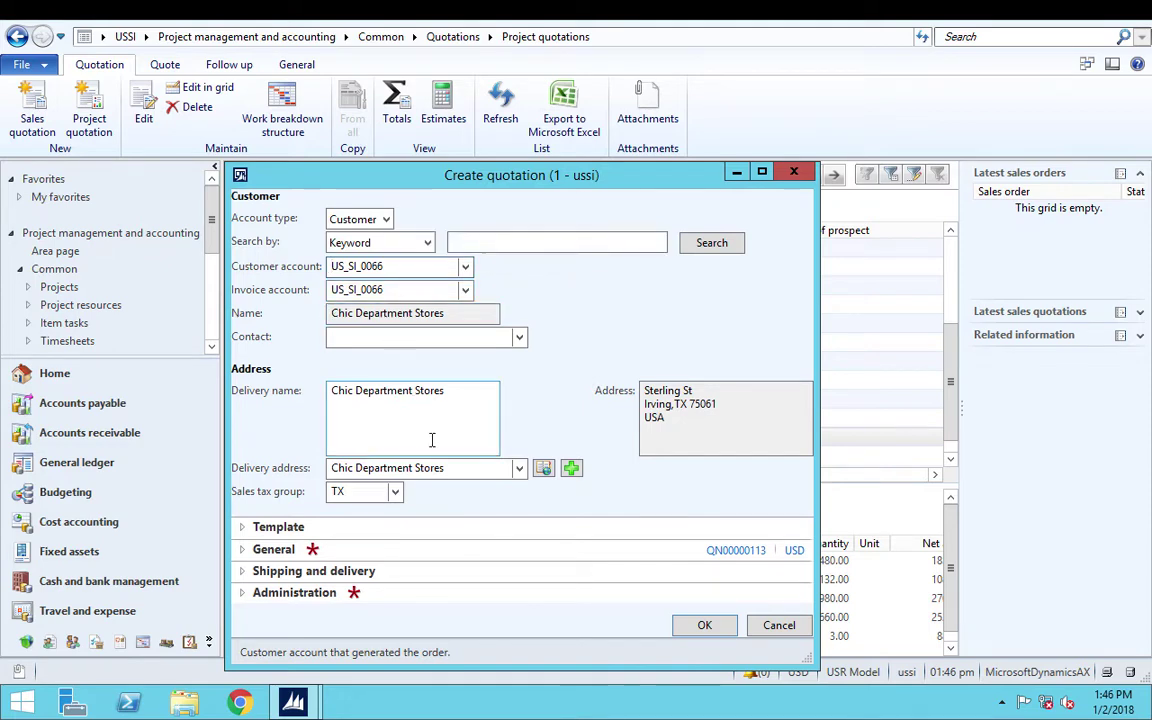
{"action": "left_click", "coordinate": [244, 549]}
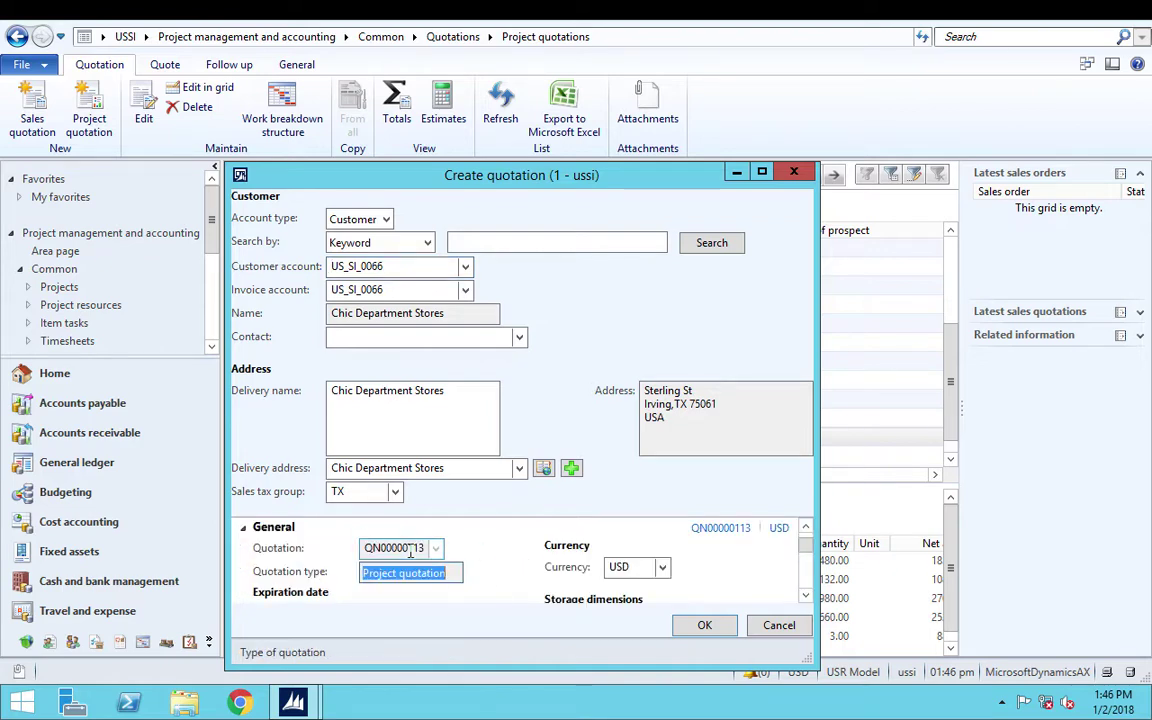
{"action": "left_click", "coordinate": [242, 537]}
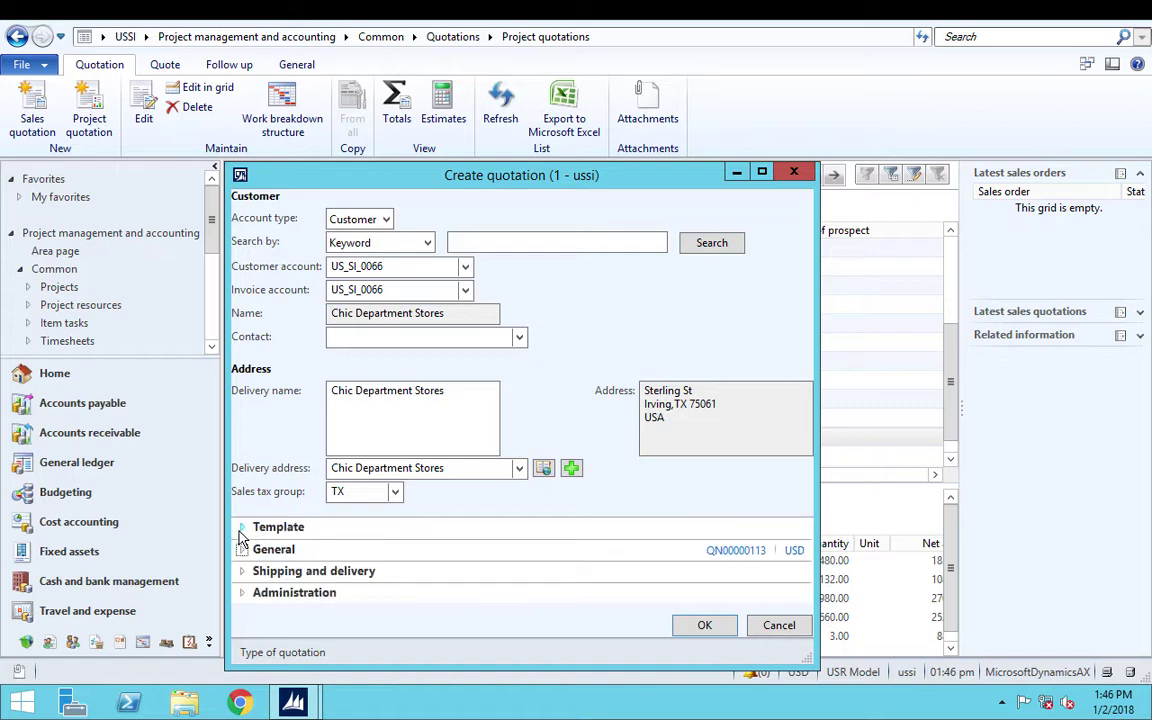
{"action": "left_click", "coordinate": [716, 626]}
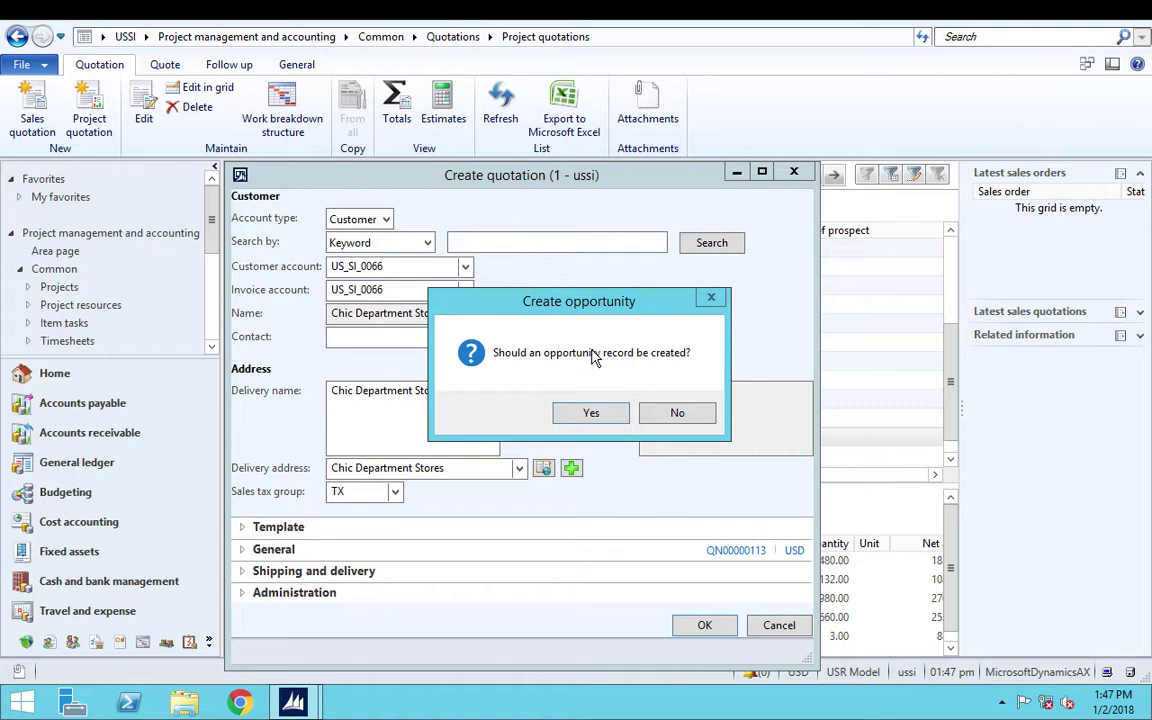
Agree to create an opportunity for quotation QN00000113 and maximize its form.
{"action": "left_click", "coordinate": [600, 423]}
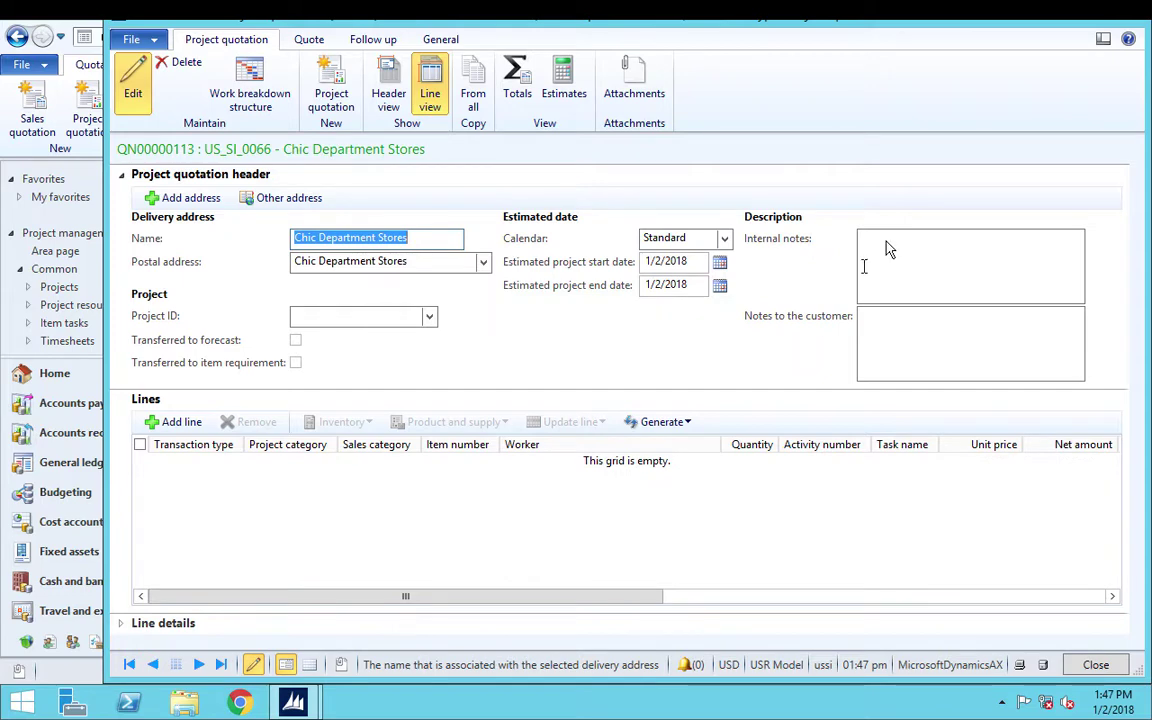
{"action": "left_click", "coordinate": [1095, 22]}
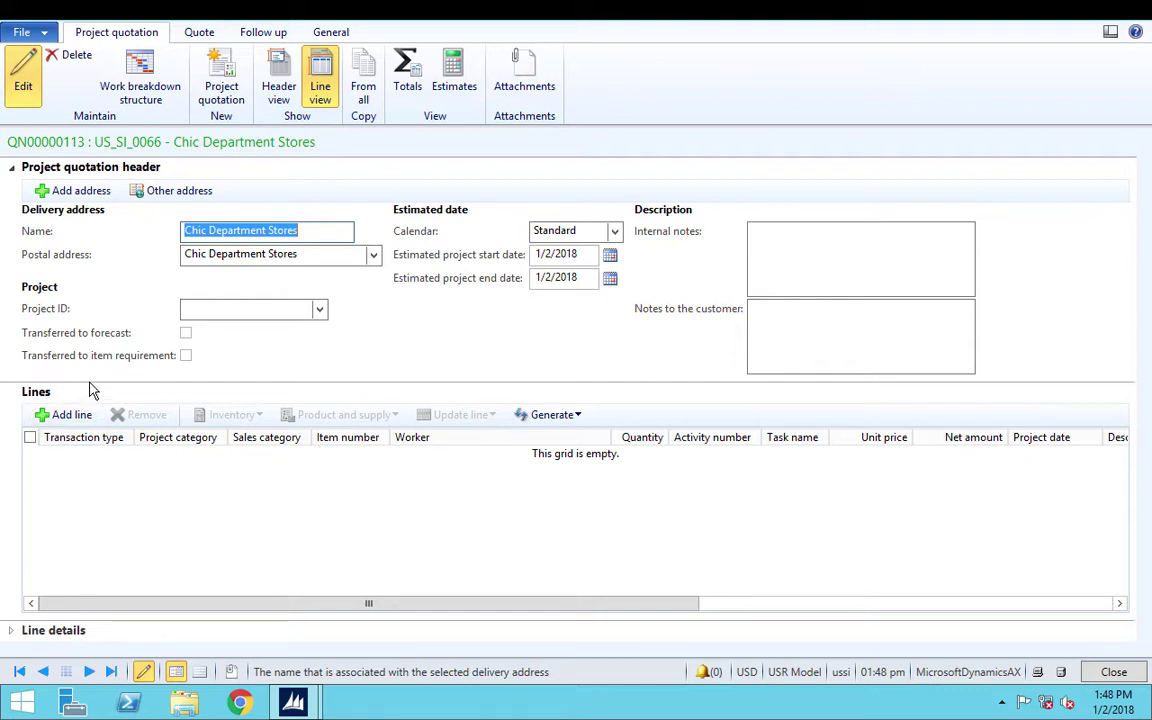
Show QN00000113's work breakdown structure full screen and browse its Task and WBS commands.
{"action": "left_click", "coordinate": [158, 55]}
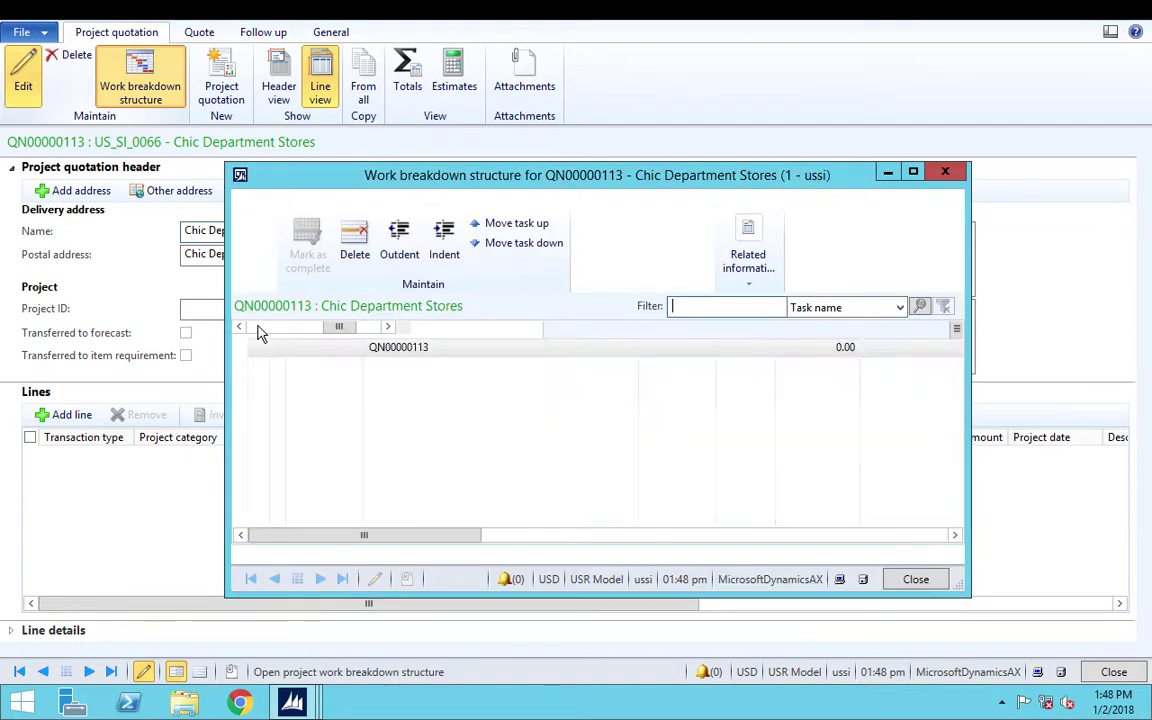
{"action": "left_click", "coordinate": [913, 174]}
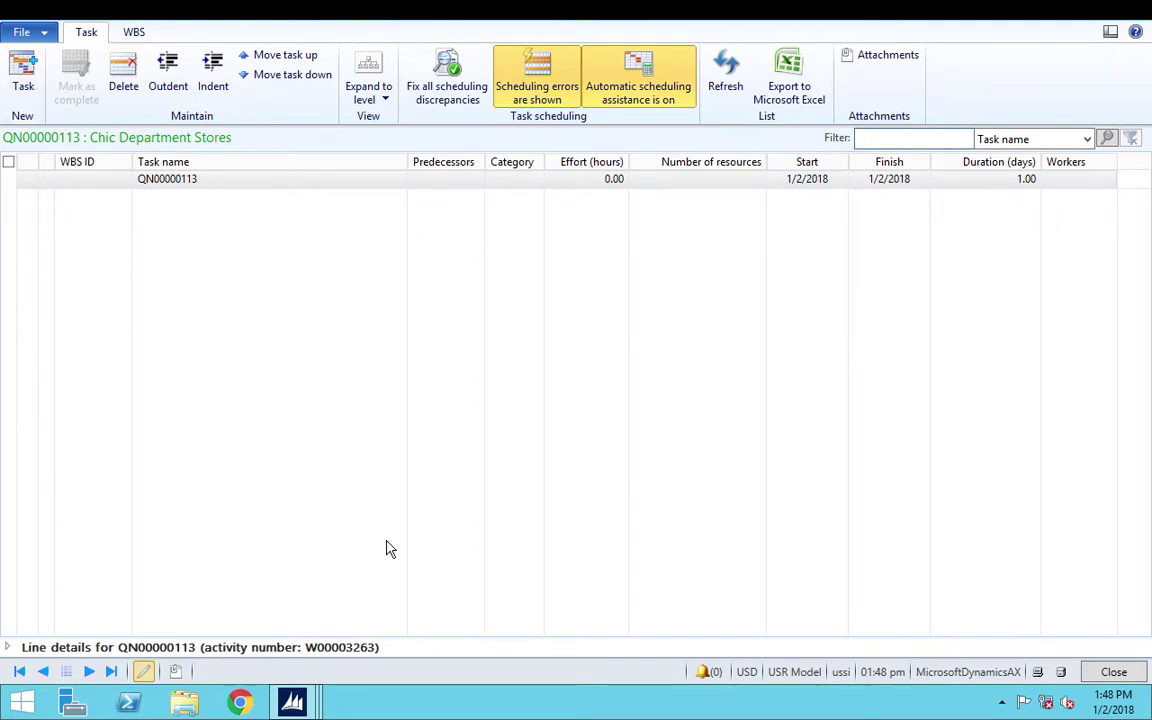
{"action": "left_click", "coordinate": [128, 40]}
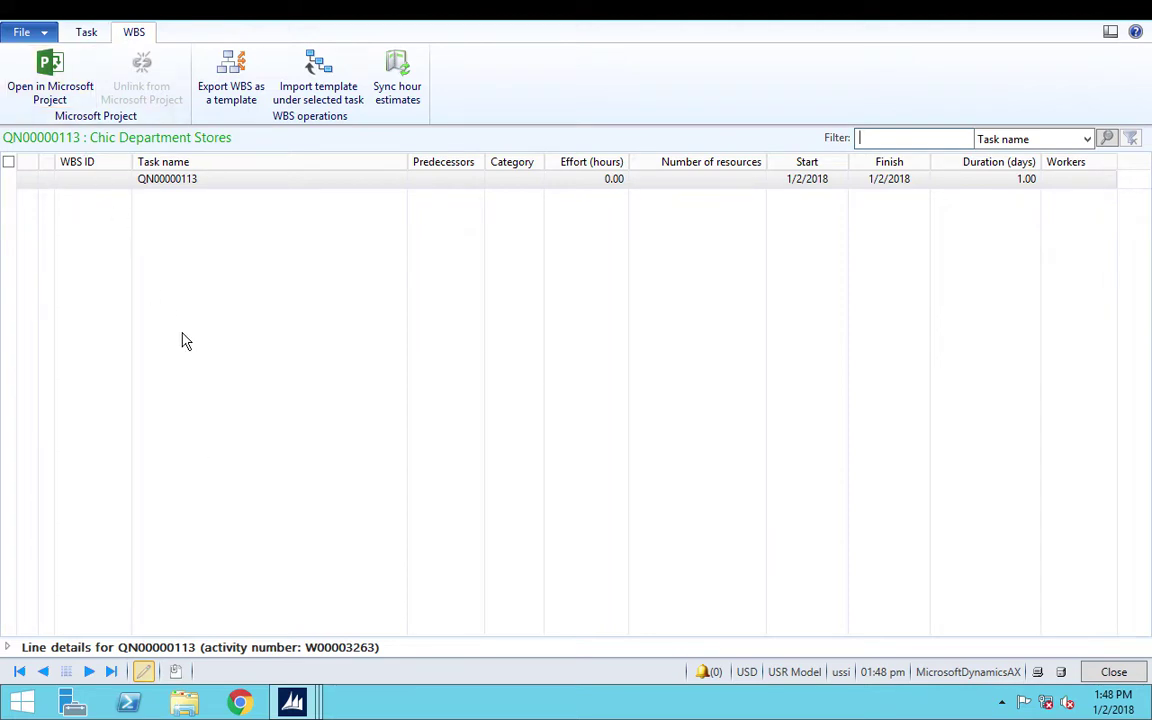
{"action": "left_click", "coordinate": [92, 31]}
{"action": "left_click", "coordinate": [135, 35]}
{"action": "left_click", "coordinate": [96, 34]}
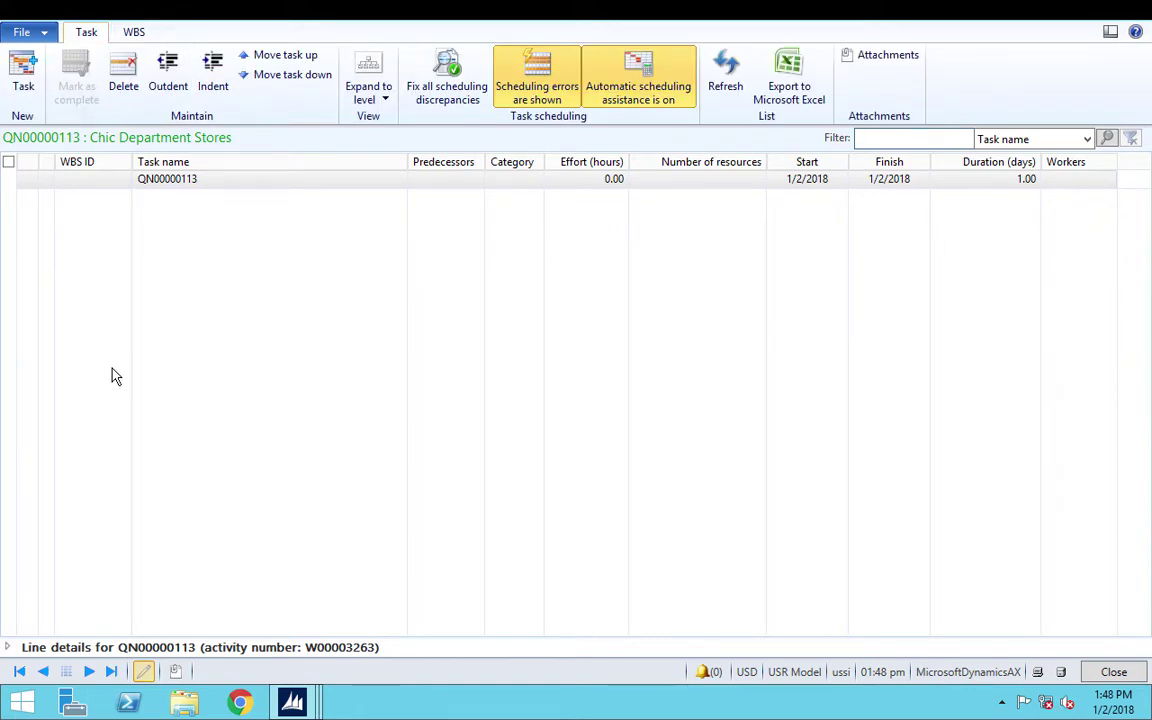
Add the Intial Phase and Engineering Phase tasks to the work breakdown structure.
{"action": "left_click", "coordinate": [23, 72]}
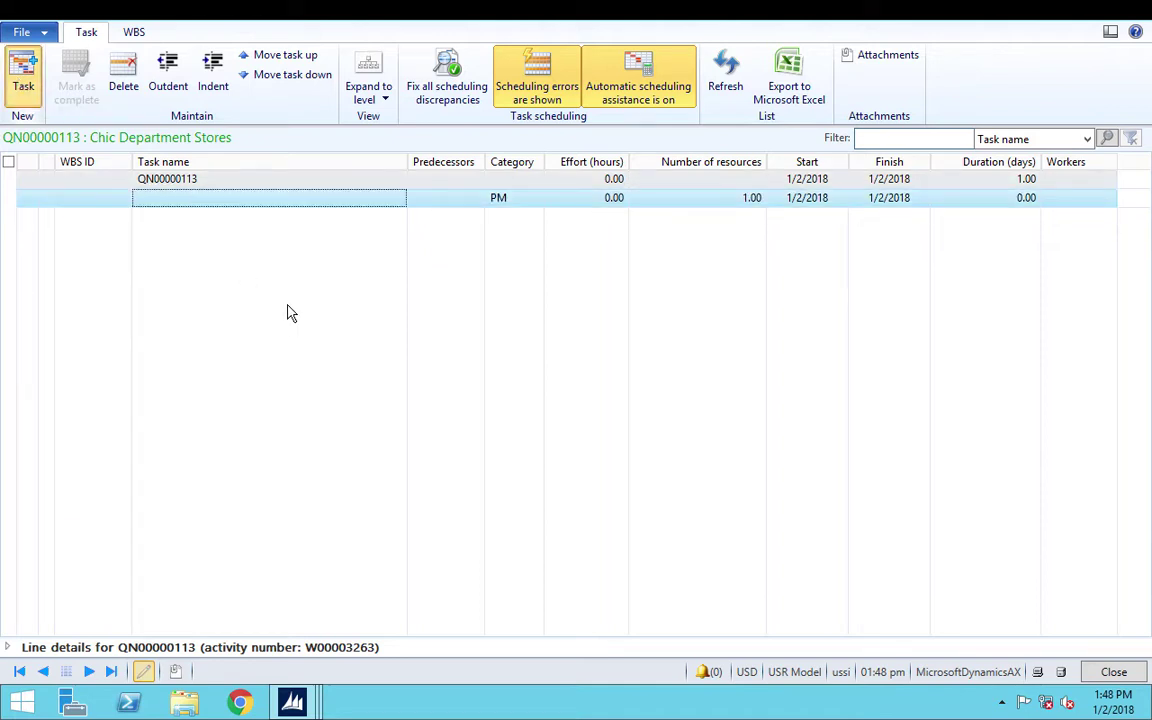
{"action": "left_click", "coordinate": [290, 197]}
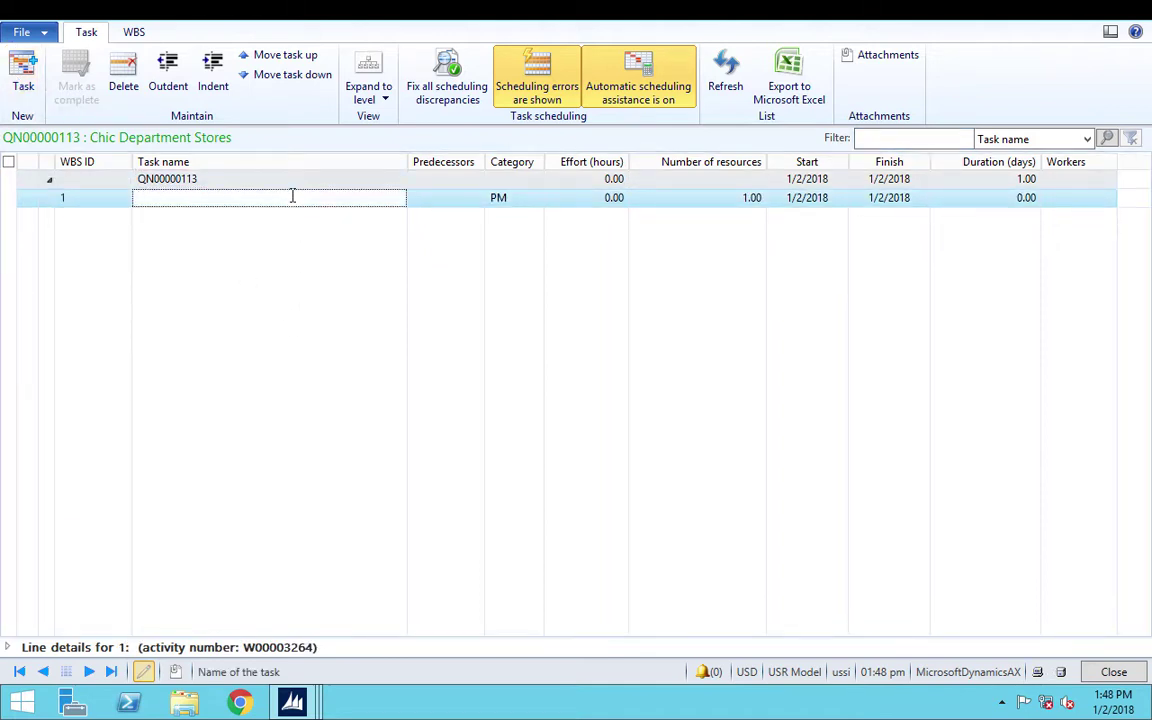
{"action": "type", "text": "Intial Phase"}
{"action": "left_click", "coordinate": [23, 72]}
{"action": "type", "text": "En"}
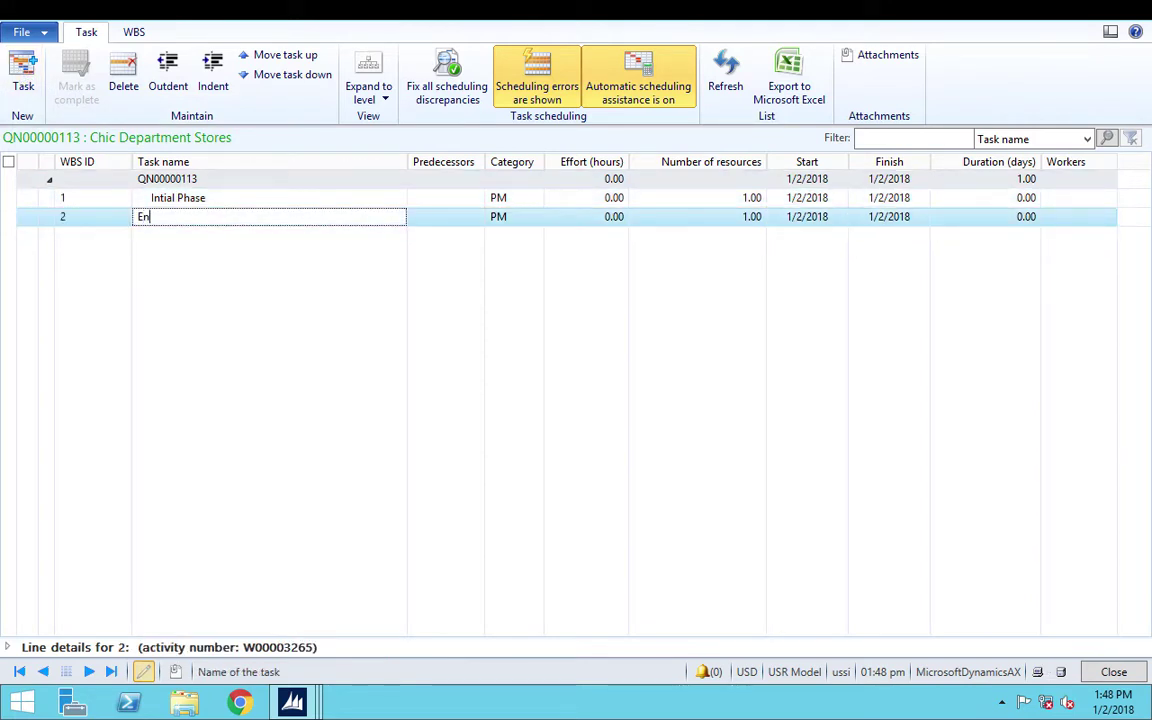
{"action": "type", "text": "gineering Phase"}
{"action": "key", "text": "shift+Tab"}
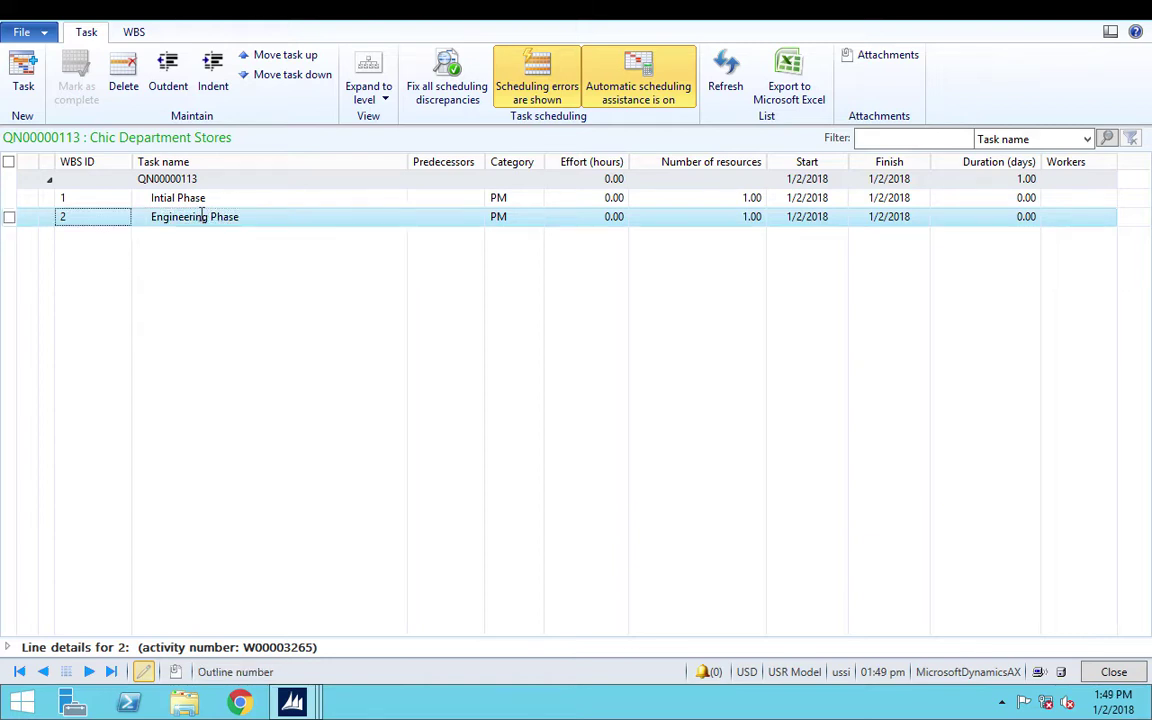
Add a third task named Procrument Phase, correcting the mistyped name.
{"action": "left_click", "coordinate": [23, 68]}
{"action": "left_click", "coordinate": [301, 244]}
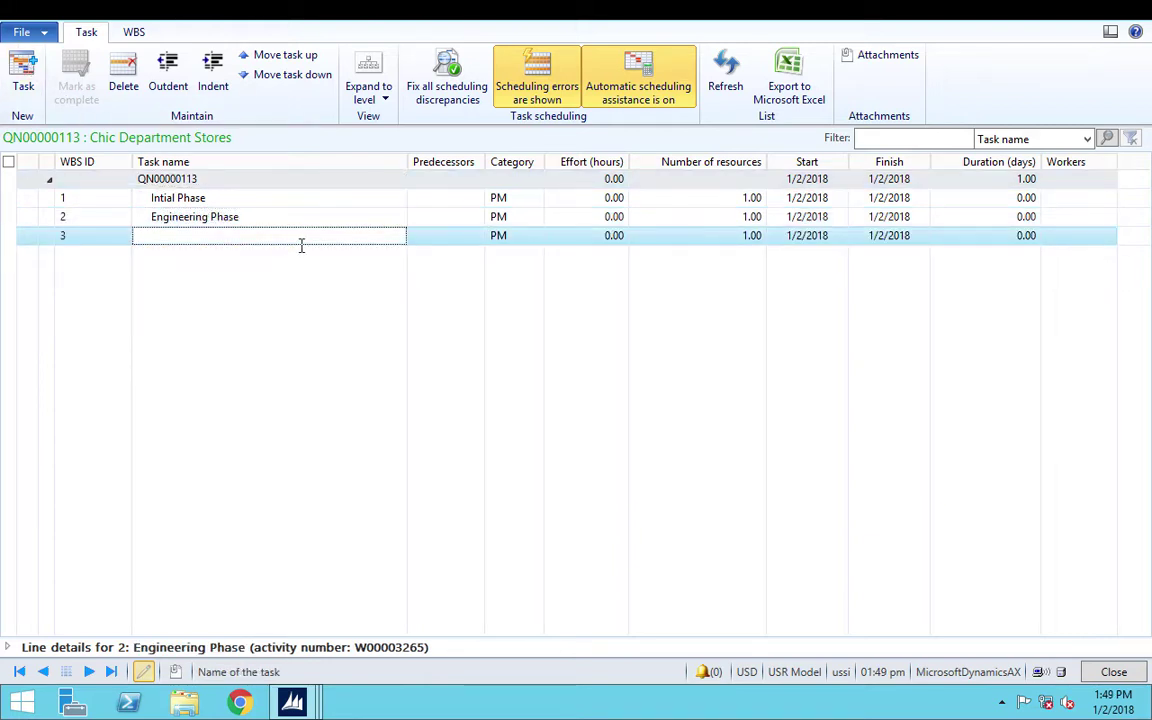
{"action": "type", "text": "Procurement"}
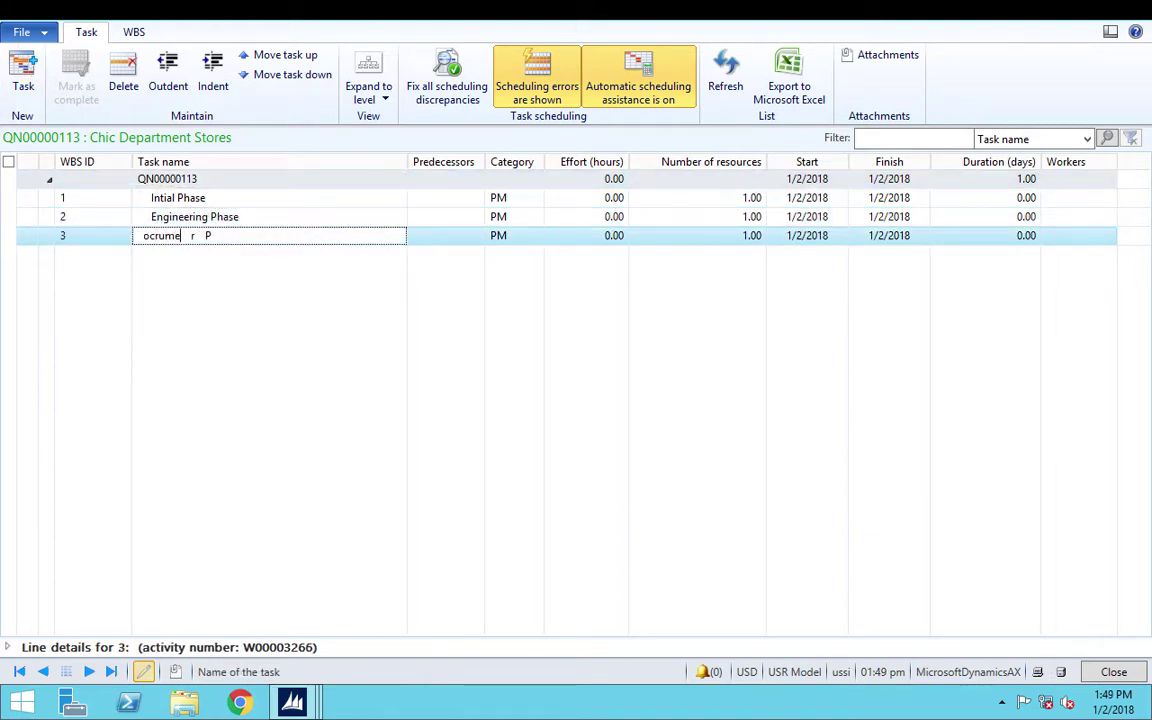
{"action": "key", "text": "BackSpace"}
{"action": "key", "text": "BackSpace"}
{"action": "key", "text": "BackSpace"}
{"action": "key", "text": "BackSpace"}
{"action": "key", "text": "BackSpace"}
{"action": "key", "text": "BackSpace"}
{"action": "key", "text": "BackSpace"}
{"action": "key", "text": "BackSpace"}
{"action": "key", "text": "BackSpace"}
{"action": "key", "text": "BackSpace"}
{"action": "key", "text": "BackSpace"}
{"action": "key", "text": "Delete"}
{"action": "key", "text": "Delete"}
{"action": "key", "text": "Delete"}
{"action": "type", "text": "Procrument Phase"}
{"action": "key", "text": "shift+Tab"}
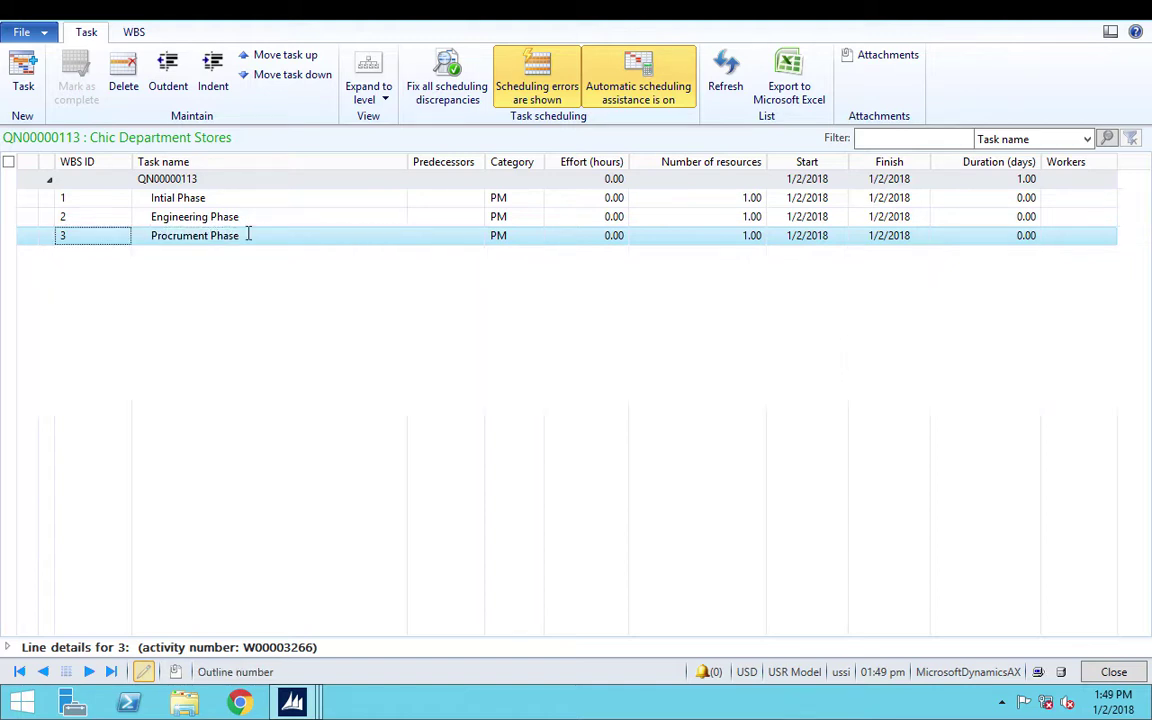
Add the Installation Phase and Closing Phase tasks, fixing the garbled fifth task name.
{"action": "left_click", "coordinate": [33, 68]}
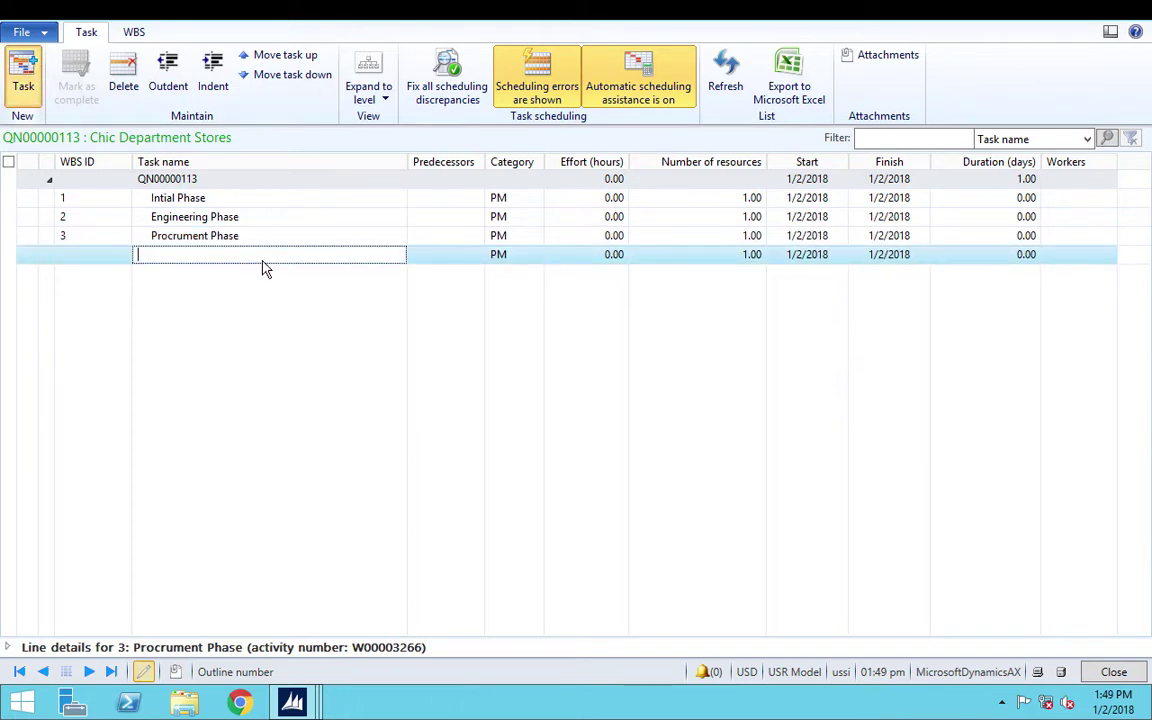
{"action": "type", "text": "Ins"}
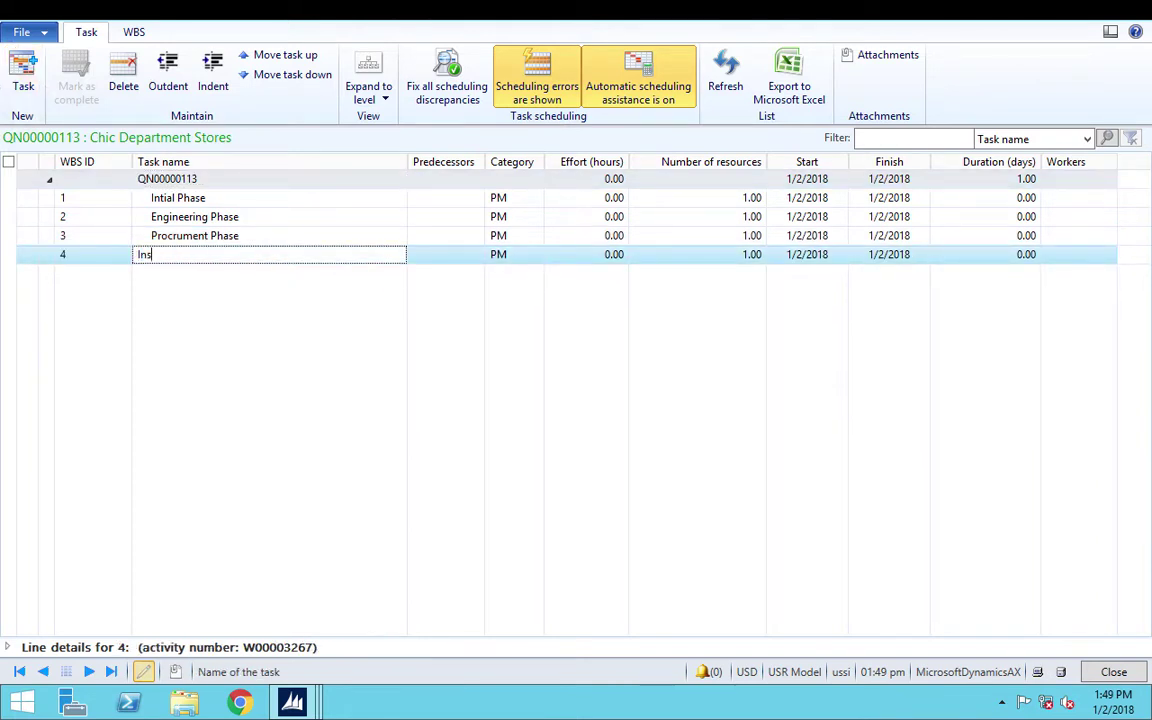
{"action": "type", "text": "tallation Phase"}
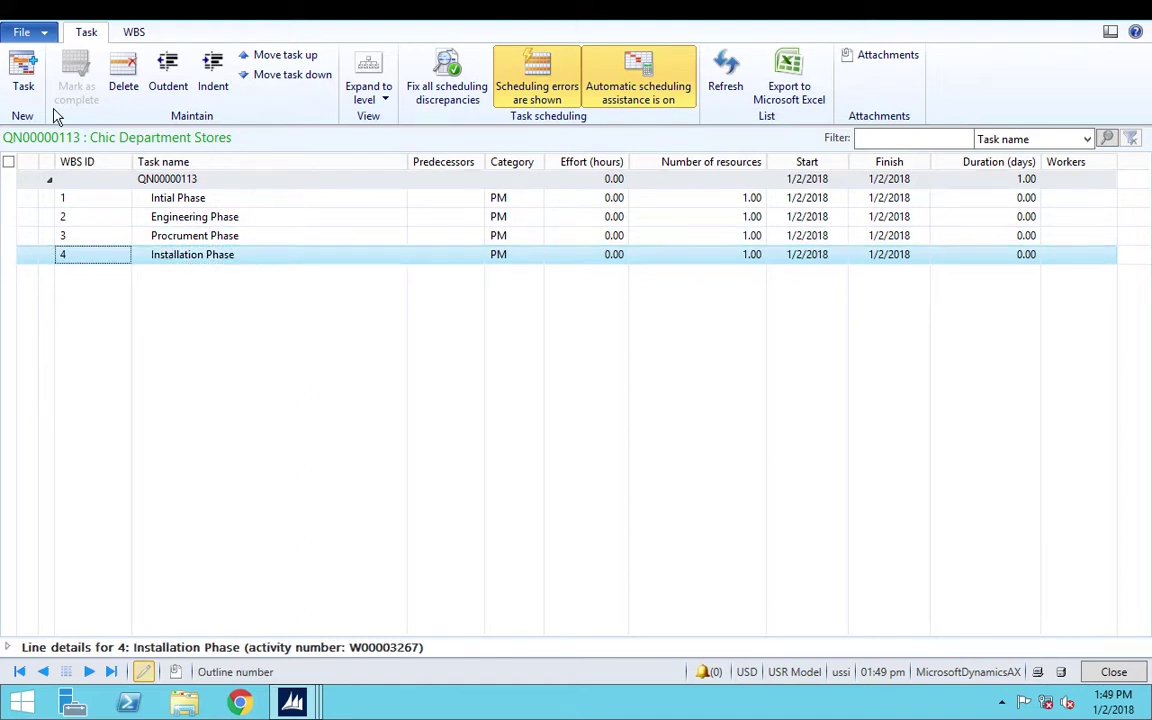
{"action": "left_click", "coordinate": [23, 74]}
{"action": "type", "text": "C"}
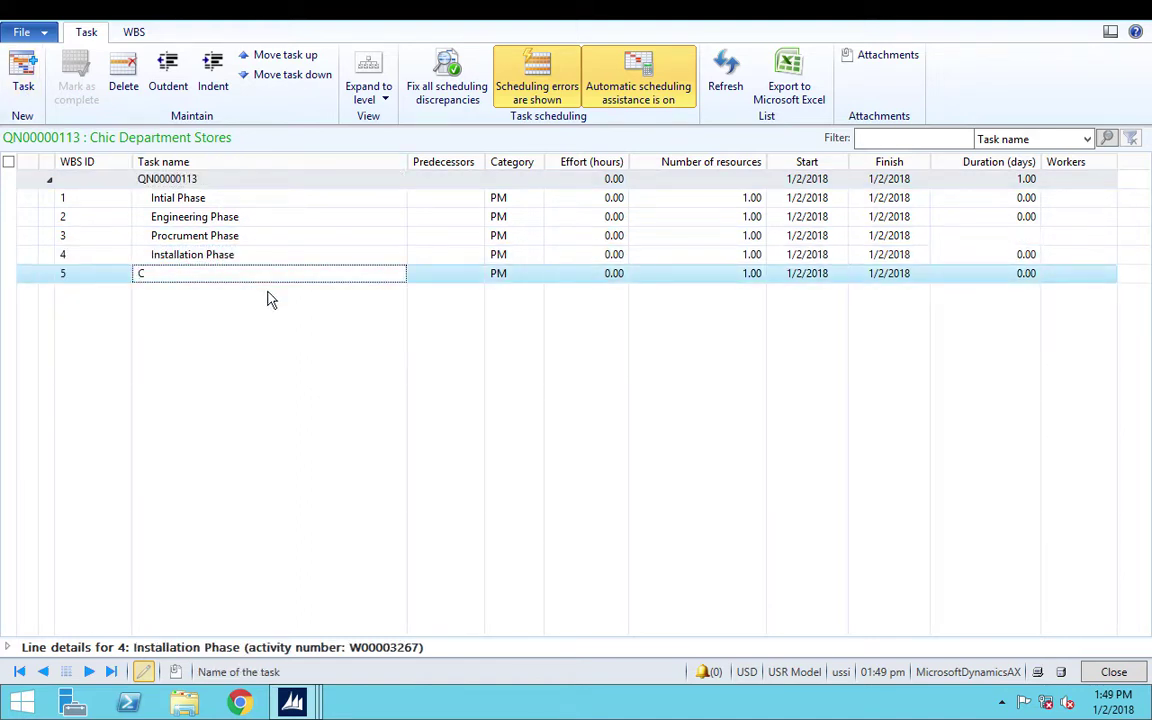
{"action": "type", "text": "losing Phase"}
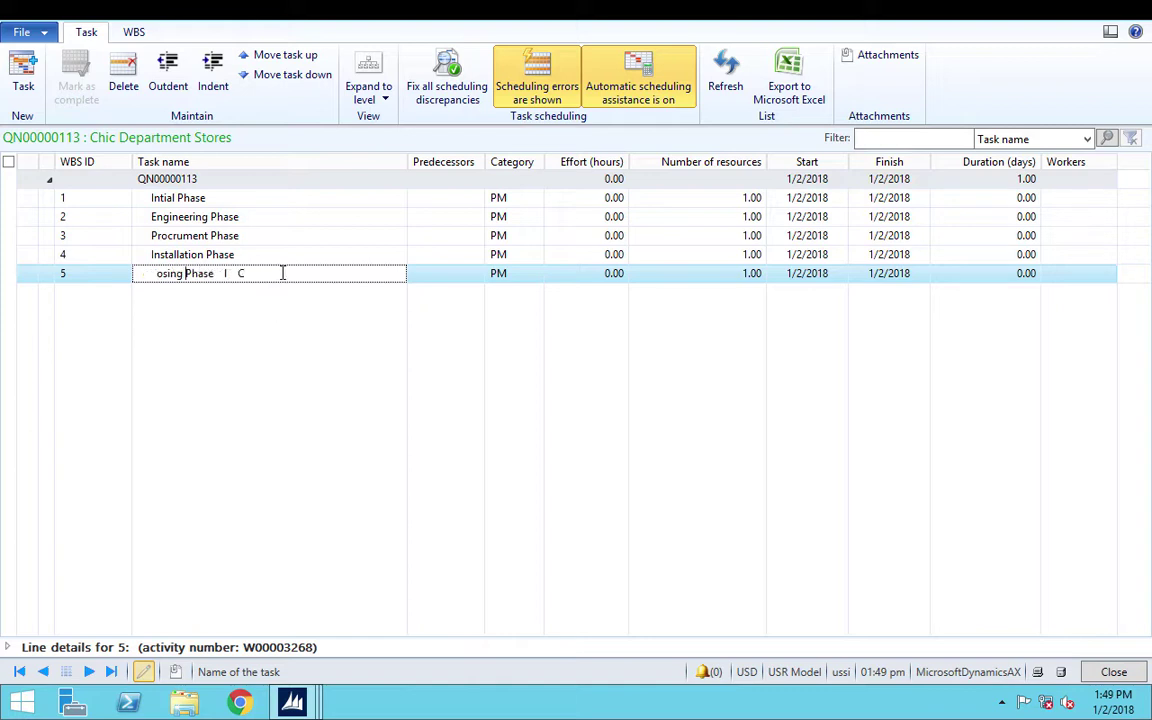
{"action": "left_click_drag", "start_coordinate": [247, 274], "coordinate": [68, 276]}
{"action": "type", "text": "Closing"}
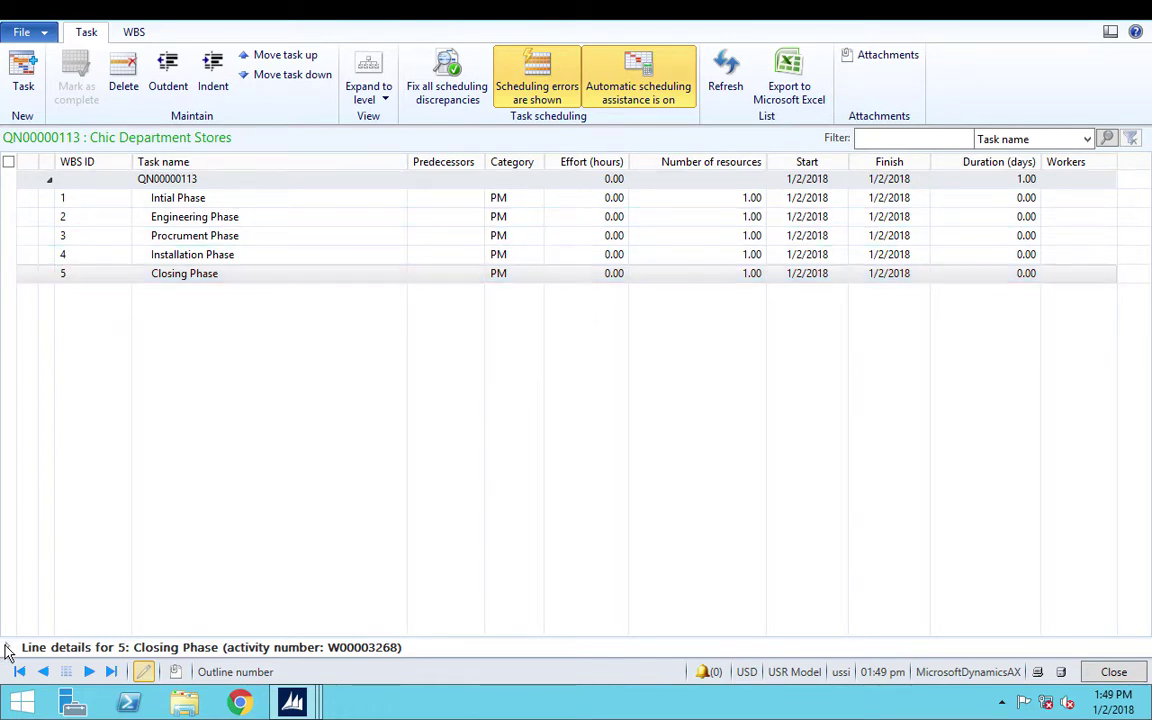
{"action": "left_click", "coordinate": [8, 647]}
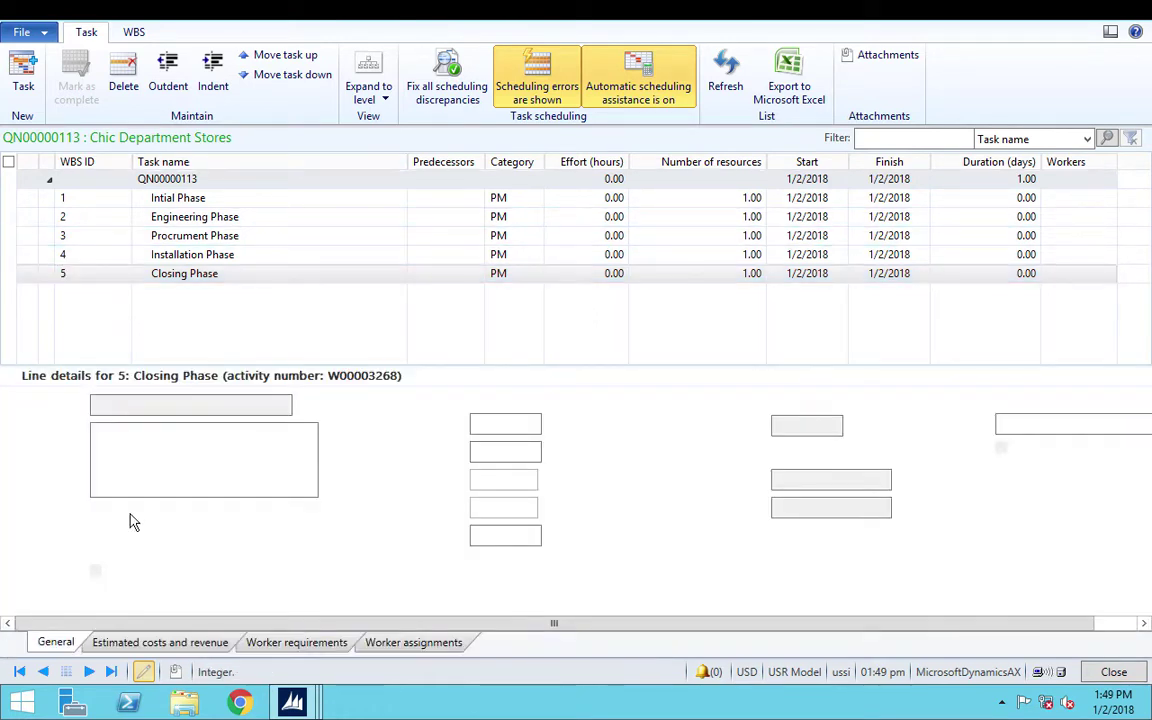
Add an Item-type estimated cost line to the Intial Phase task.
{"action": "left_click", "coordinate": [183, 198]}
{"action": "left_click", "coordinate": [157, 643]}
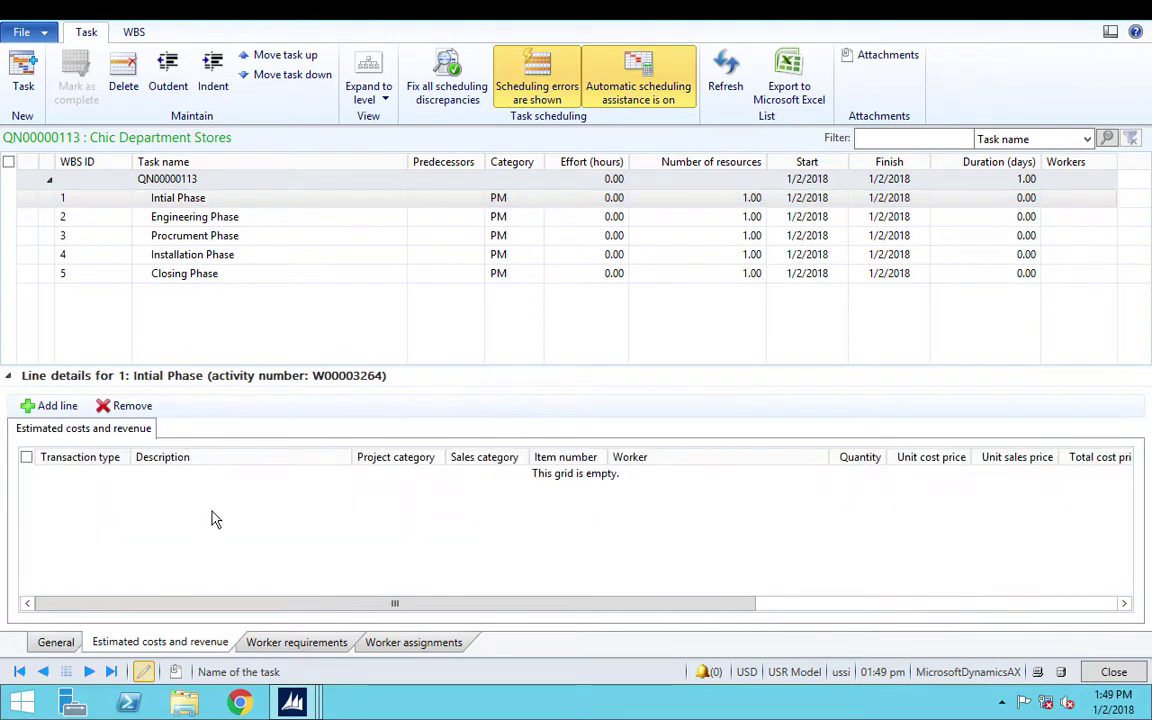
{"action": "left_click", "coordinate": [56, 406]}
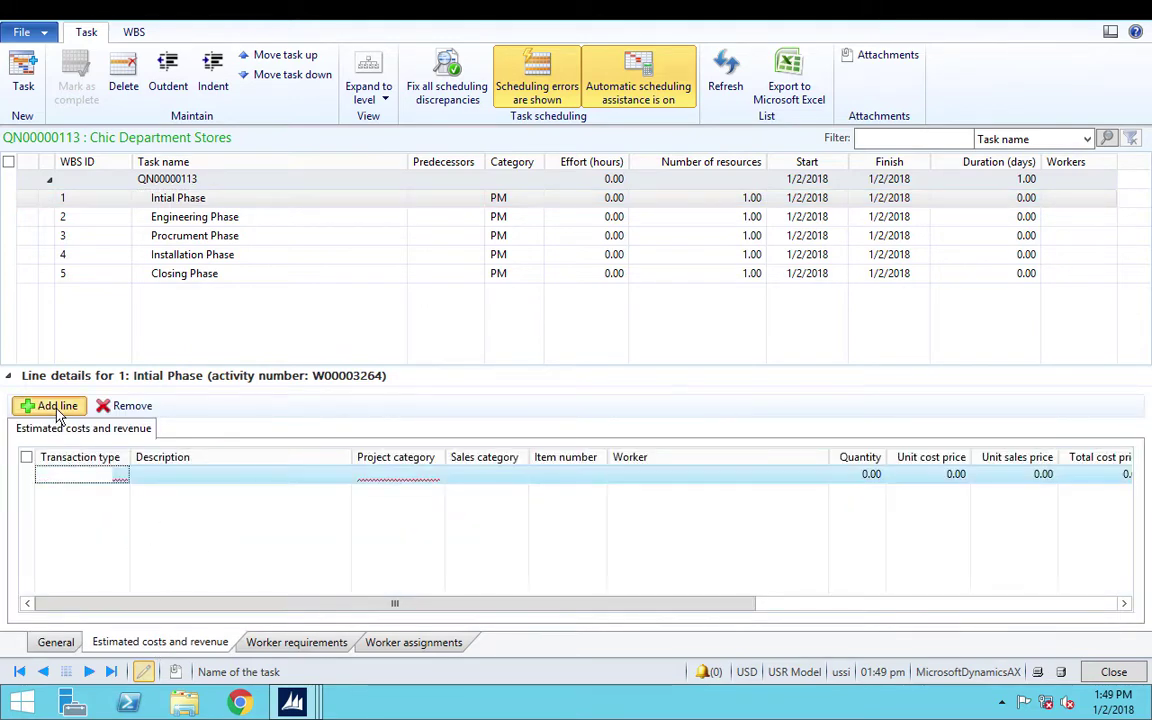
{"action": "left_click", "coordinate": [121, 478]}
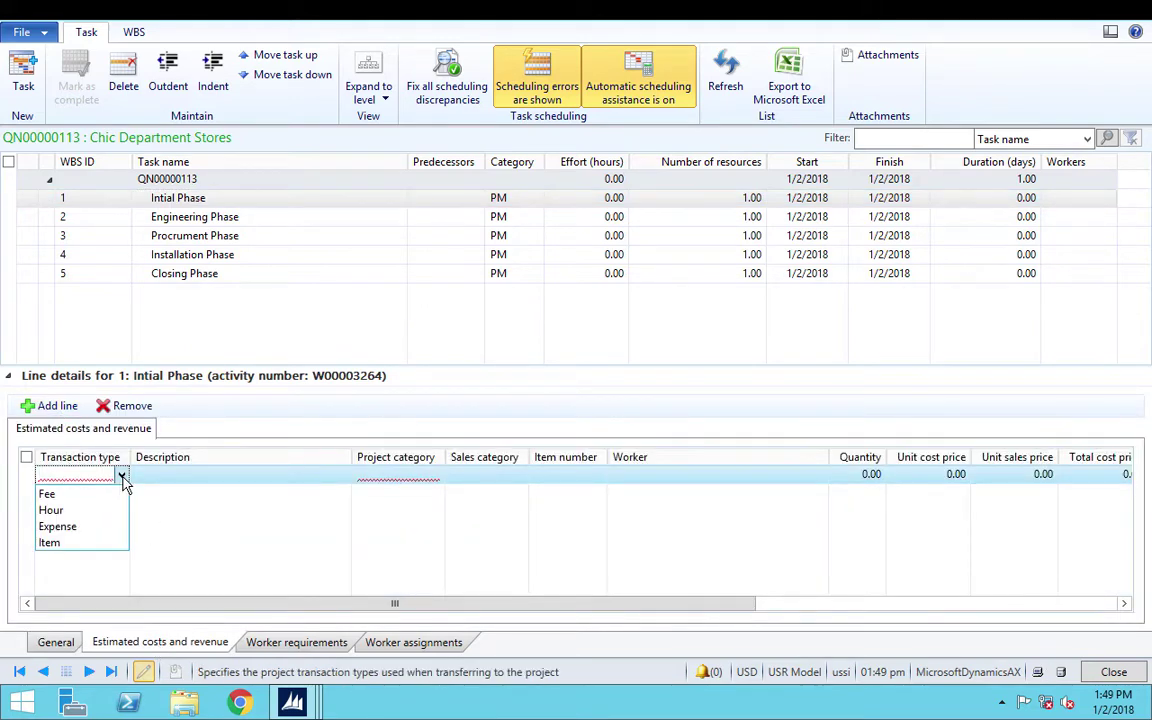
{"action": "left_click", "coordinate": [66, 551]}
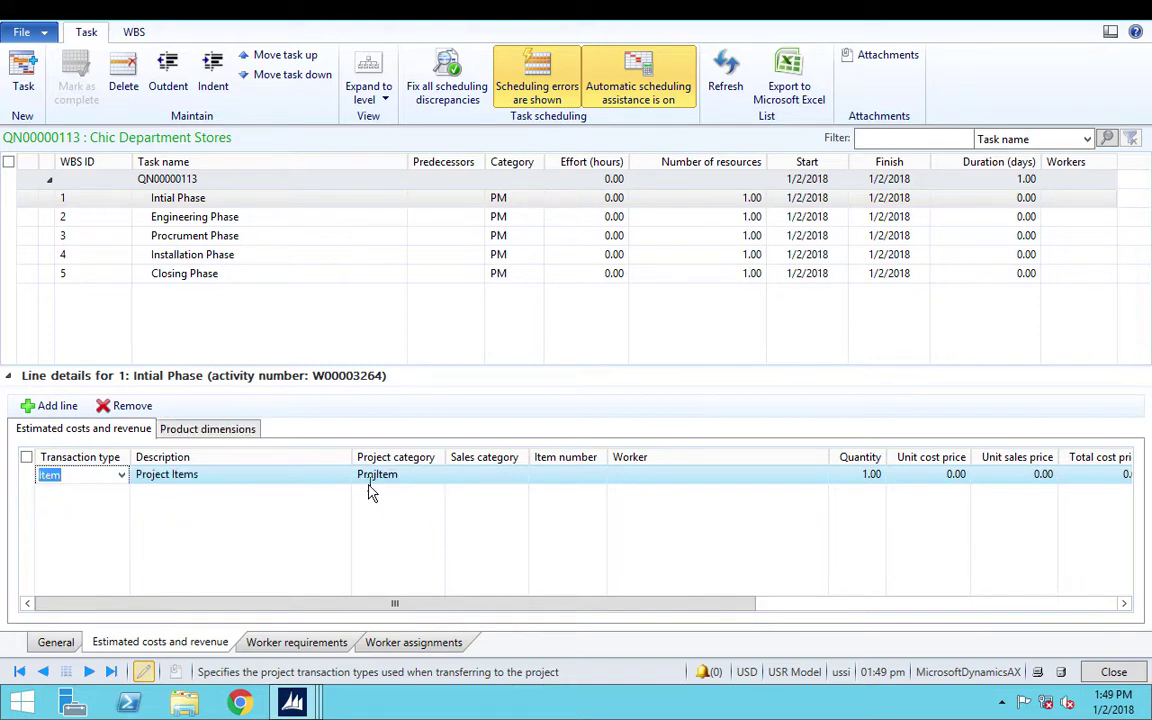
Set the Intial Phase line to Hardware: Laptop S0012 with quantity 10.
{"action": "left_click", "coordinate": [437, 478]}
{"action": "left_click", "coordinate": [598, 478]}
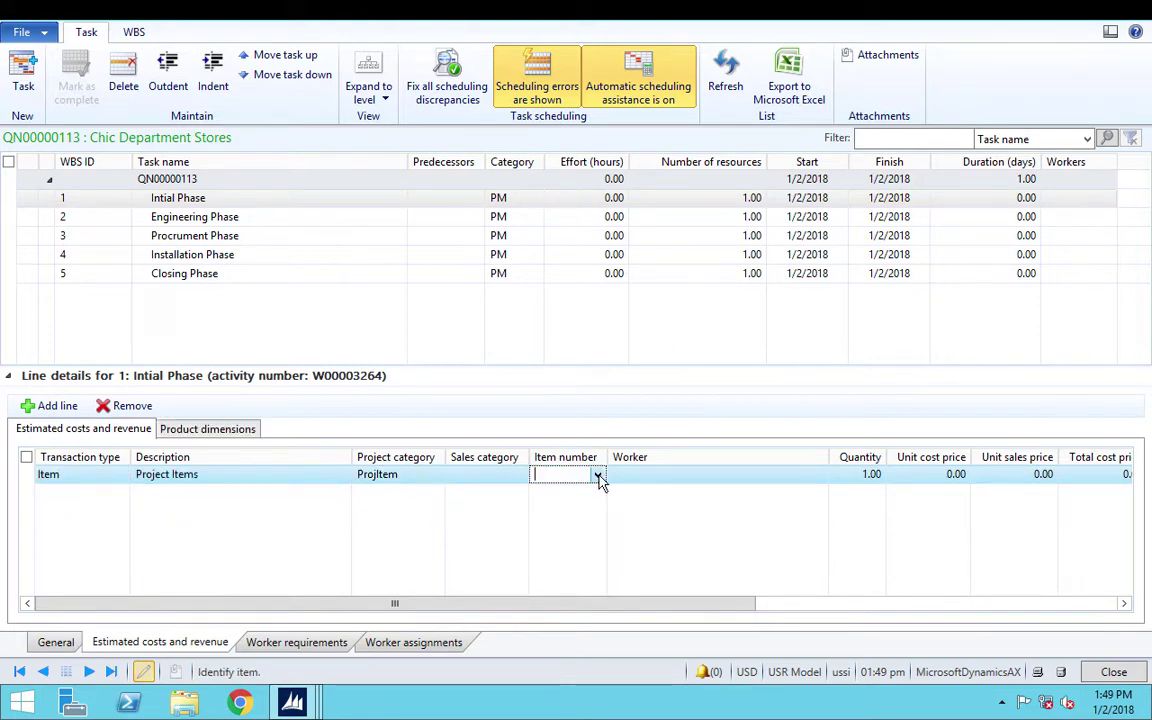
{"action": "left_click", "coordinate": [598, 477]}
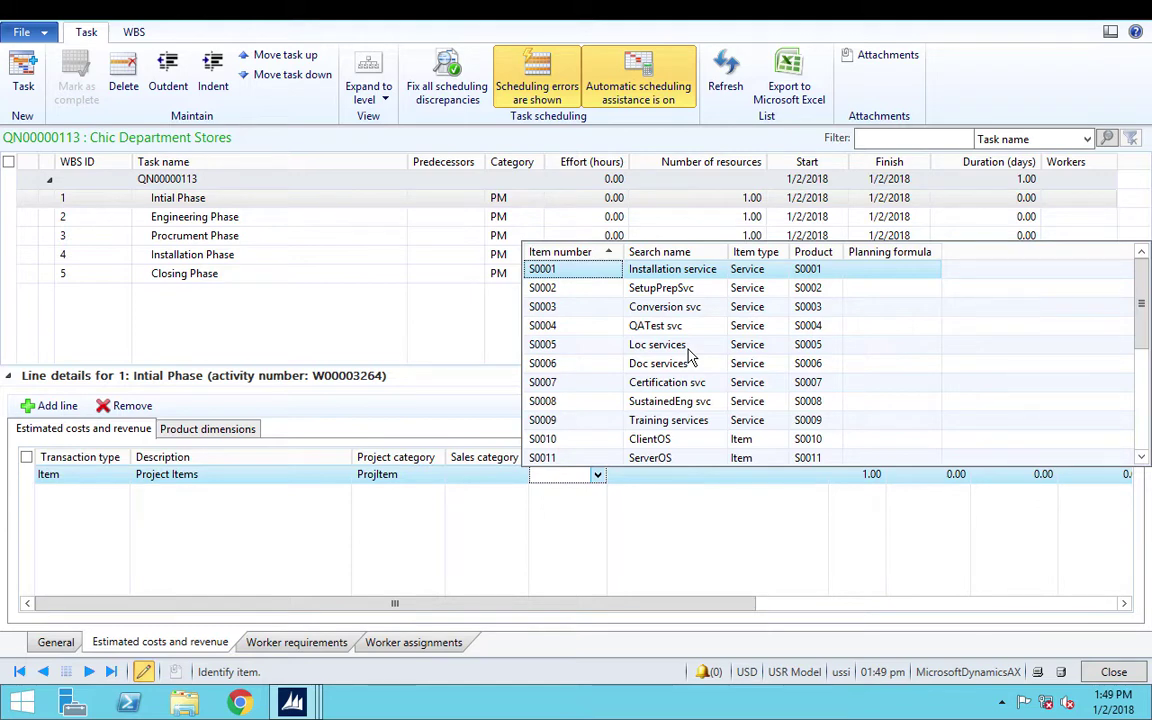
{"action": "left_click_drag", "start_coordinate": [1142, 302], "coordinate": [1143, 333]}
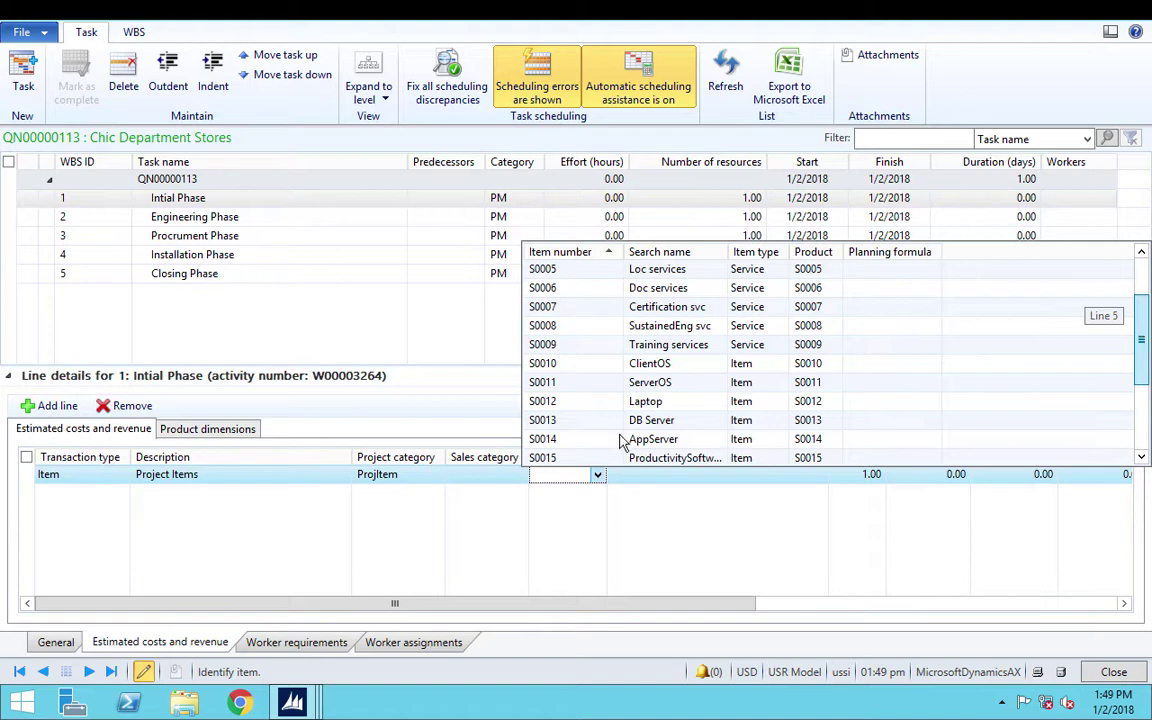
{"action": "left_click", "coordinate": [642, 401]}
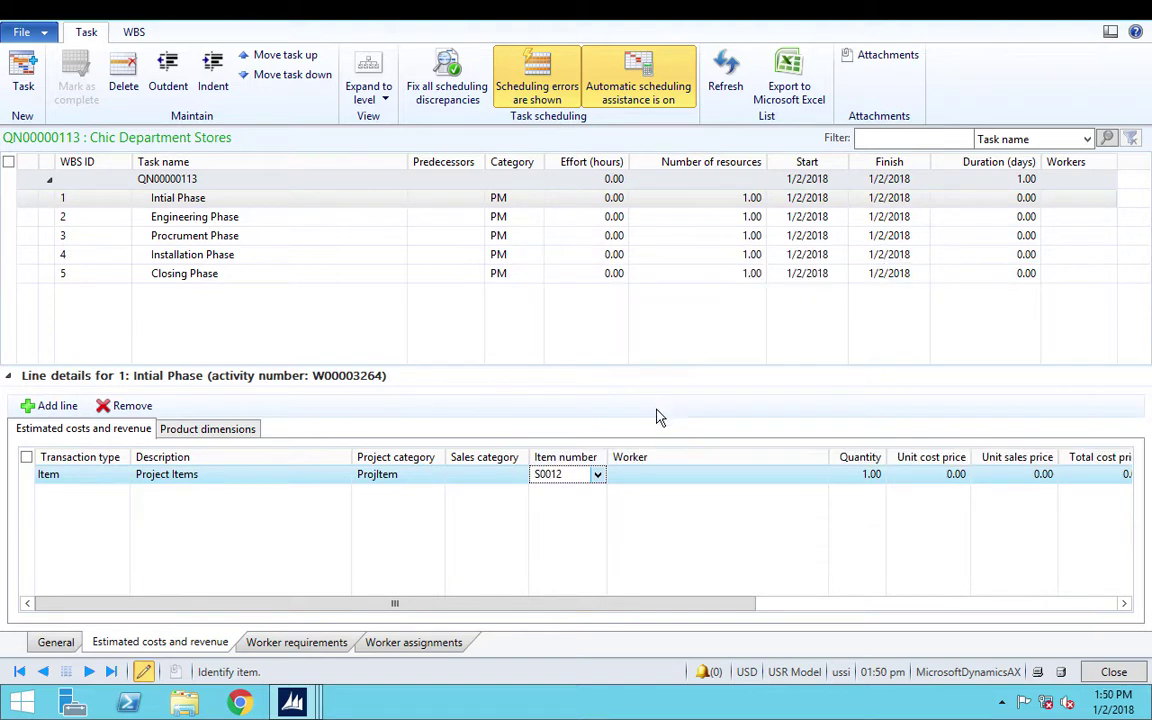
{"action": "left_click", "coordinate": [864, 476]}
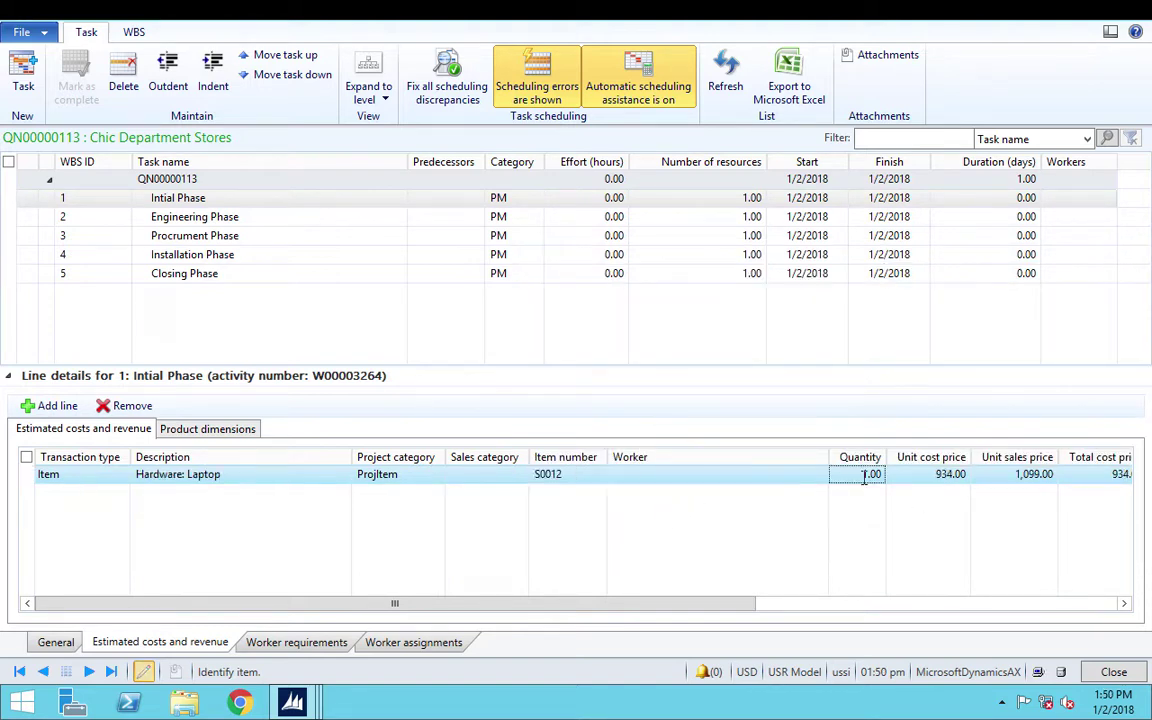
{"action": "type", "text": "10"}
{"action": "key", "text": "Tab"}
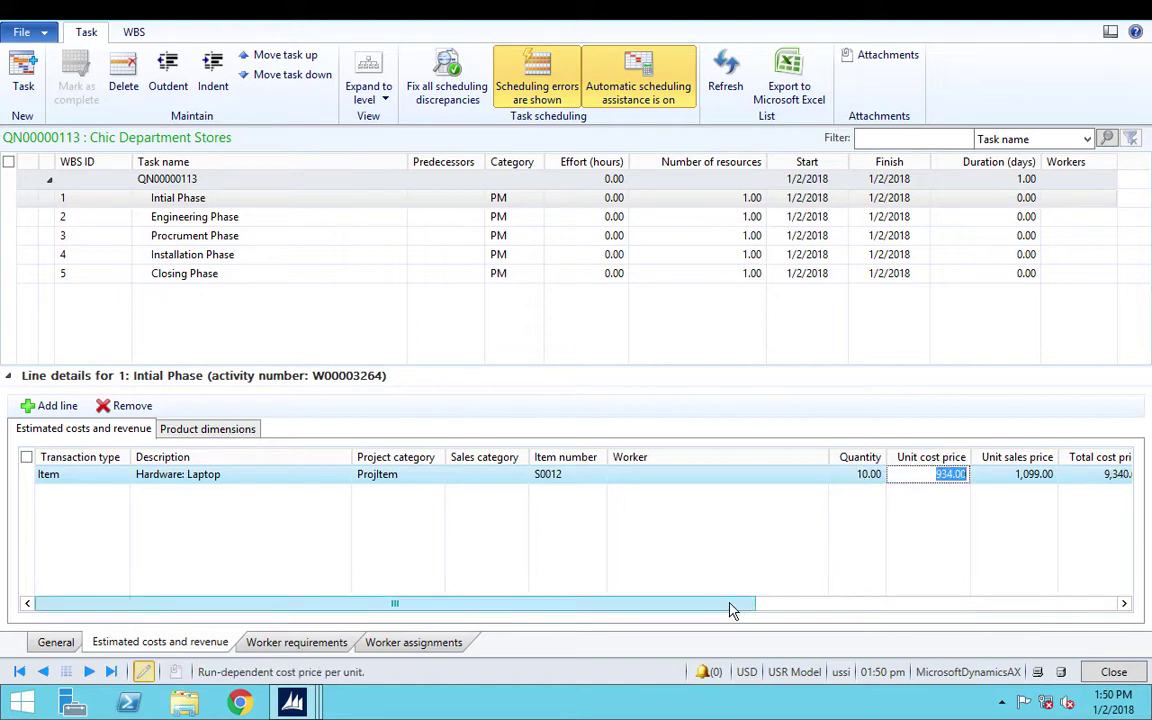
{"action": "left_click_drag", "start_coordinate": [726, 610], "coordinate": [556, 599]}
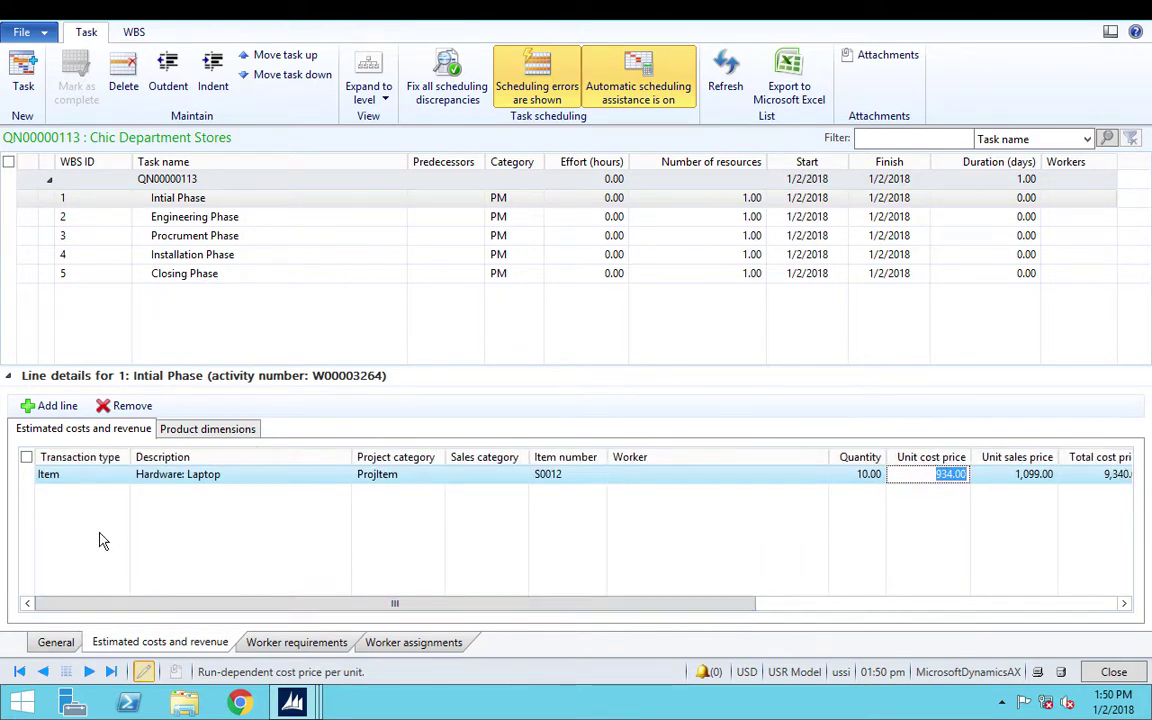
{"action": "left_click", "coordinate": [186, 220]}
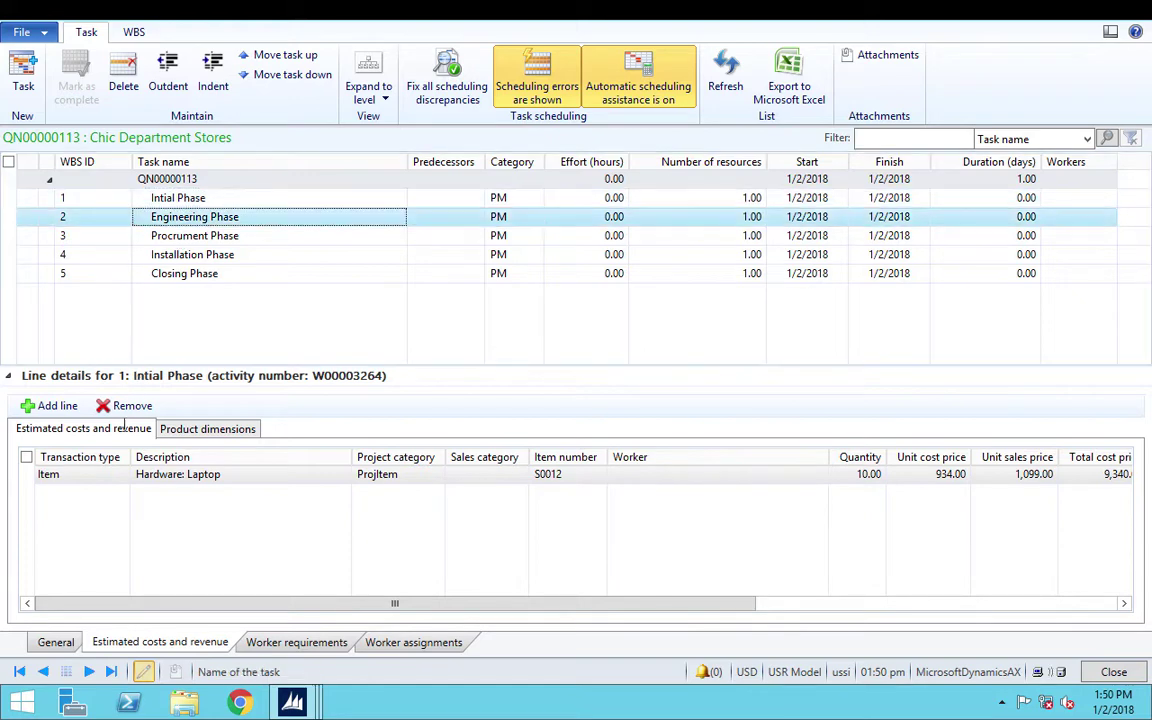
Add a Fee-type estimated line to the Engineering Phase task.
{"action": "left_click", "coordinate": [44, 408]}
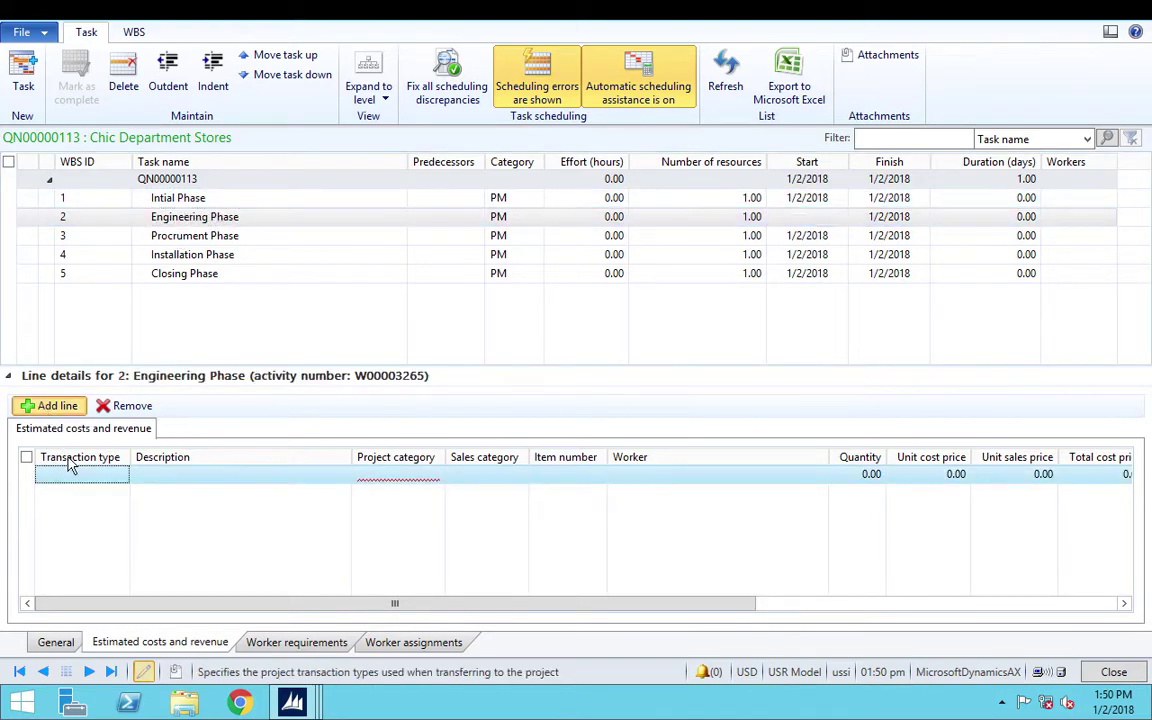
{"action": "left_click", "coordinate": [119, 479]}
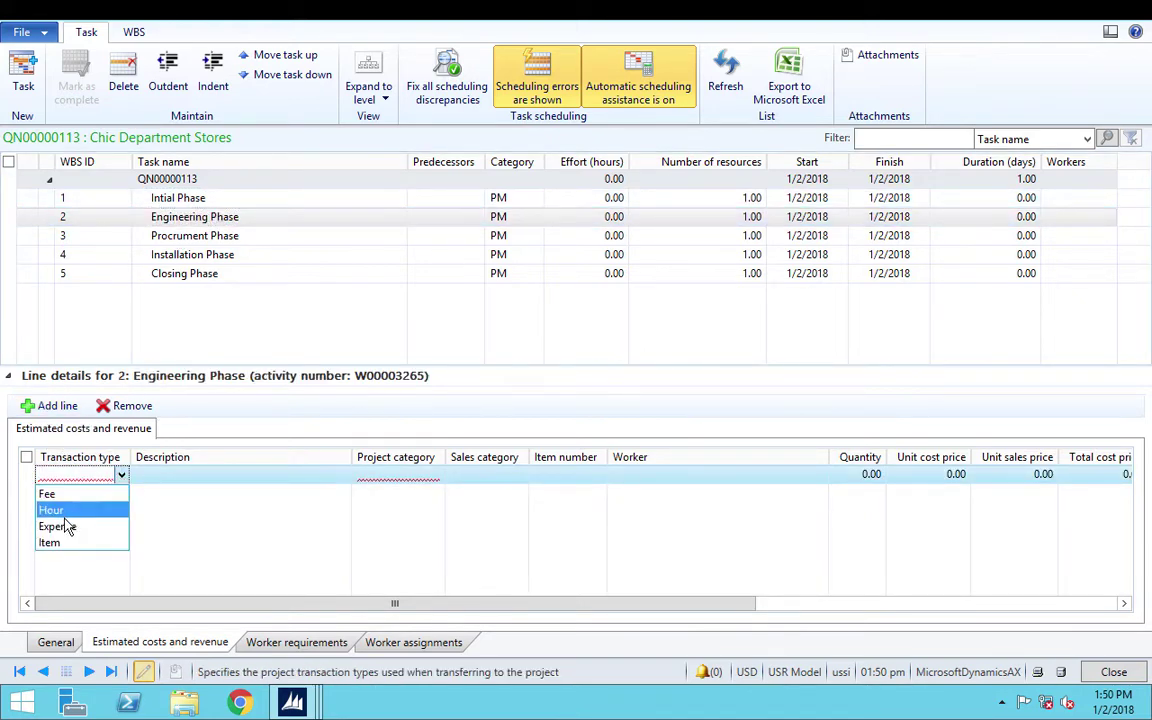
{"action": "left_click", "coordinate": [91, 497]}
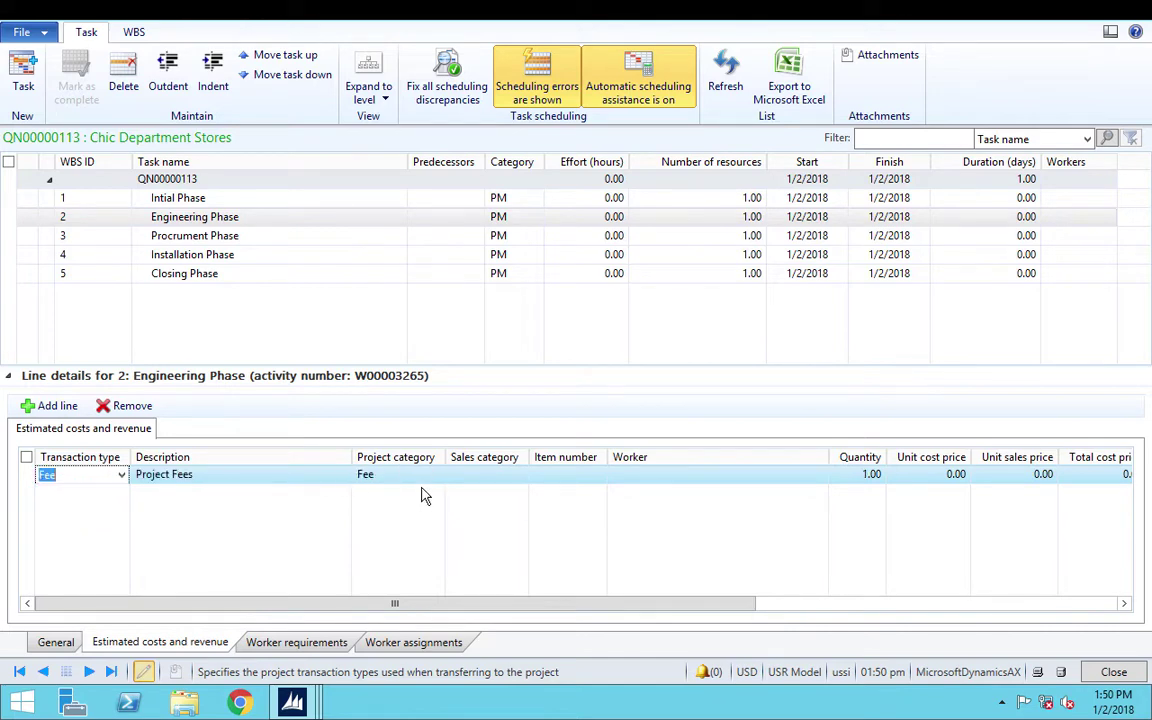
{"action": "left_click", "coordinate": [595, 482]}
{"action": "left_click", "coordinate": [501, 484]}
{"action": "left_click", "coordinate": [586, 484]}
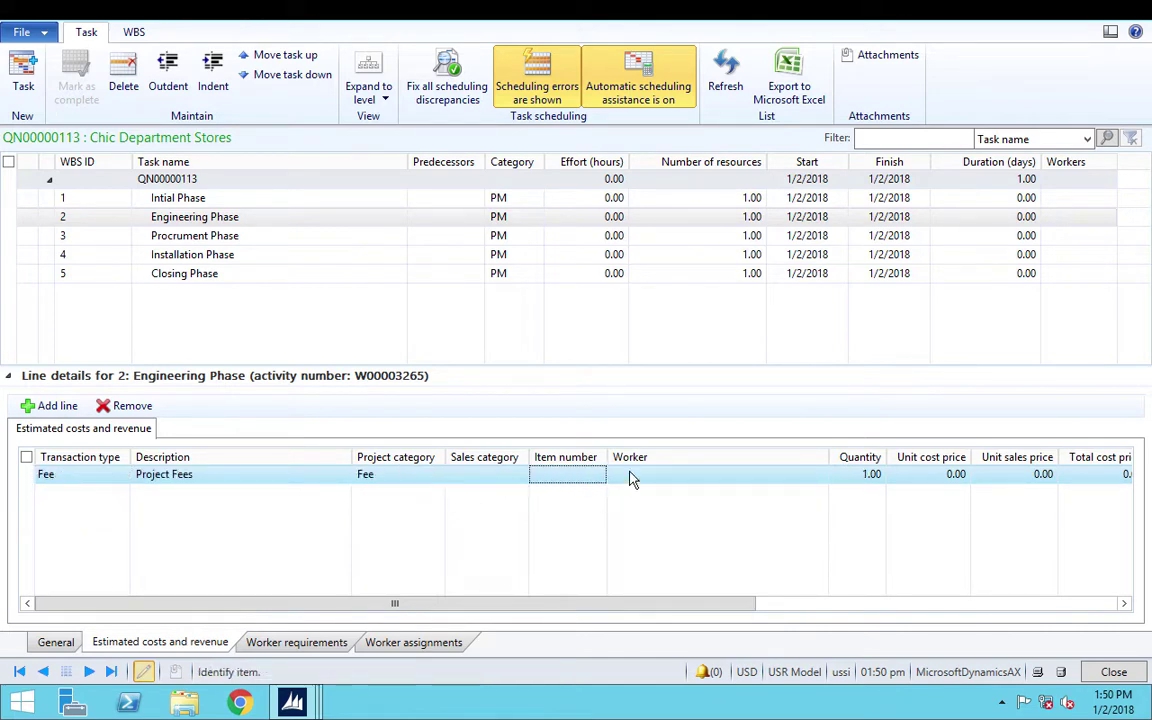
Keep project category Fee and set the fee line's unit sales price to 5,000.00.
{"action": "left_click", "coordinate": [393, 476]}
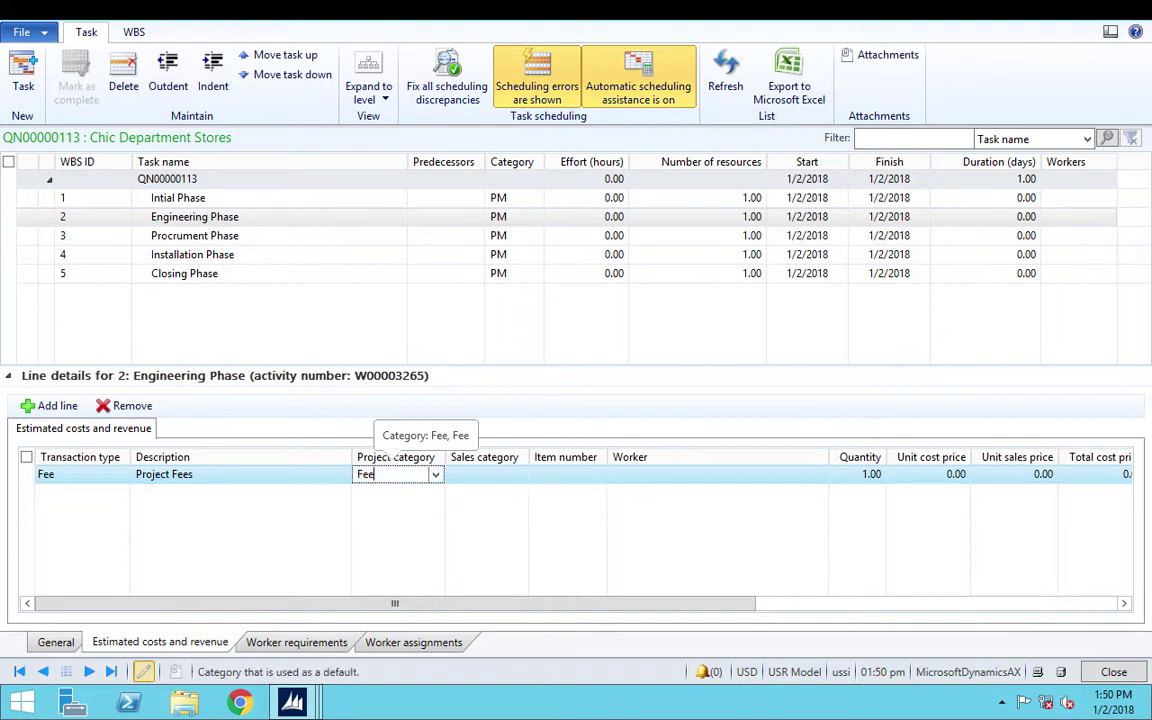
{"action": "left_click", "coordinate": [435, 477]}
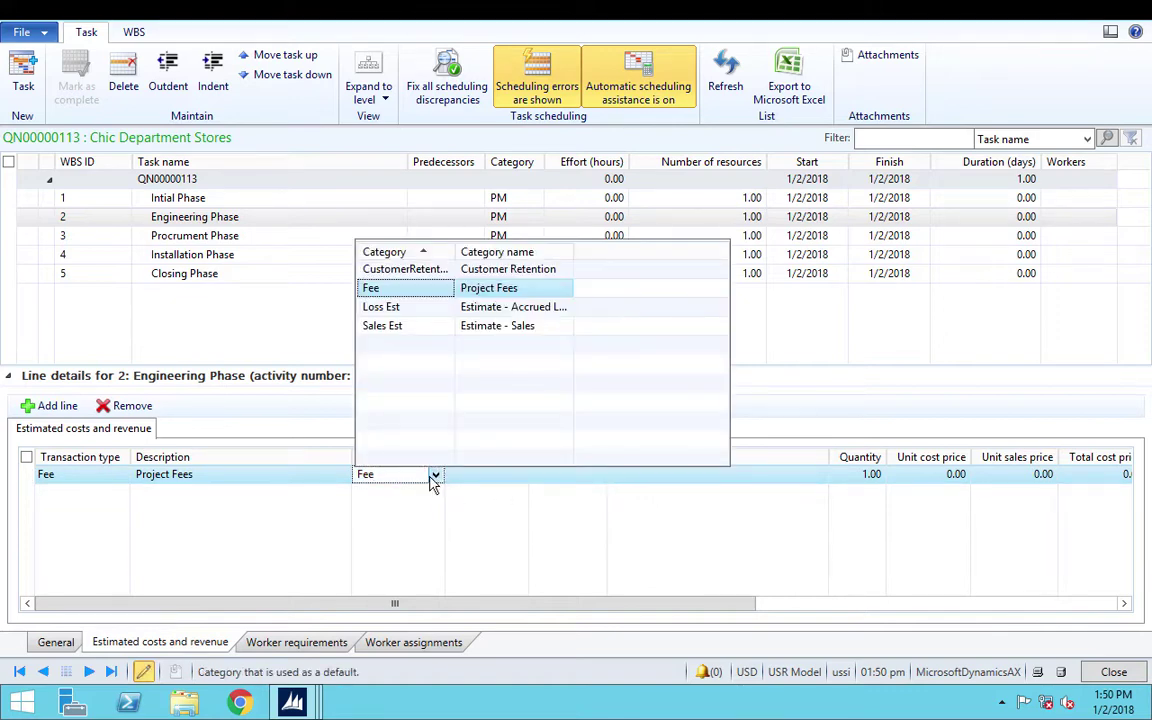
{"action": "left_click", "coordinate": [435, 477]}
{"action": "left_click", "coordinate": [869, 485]}
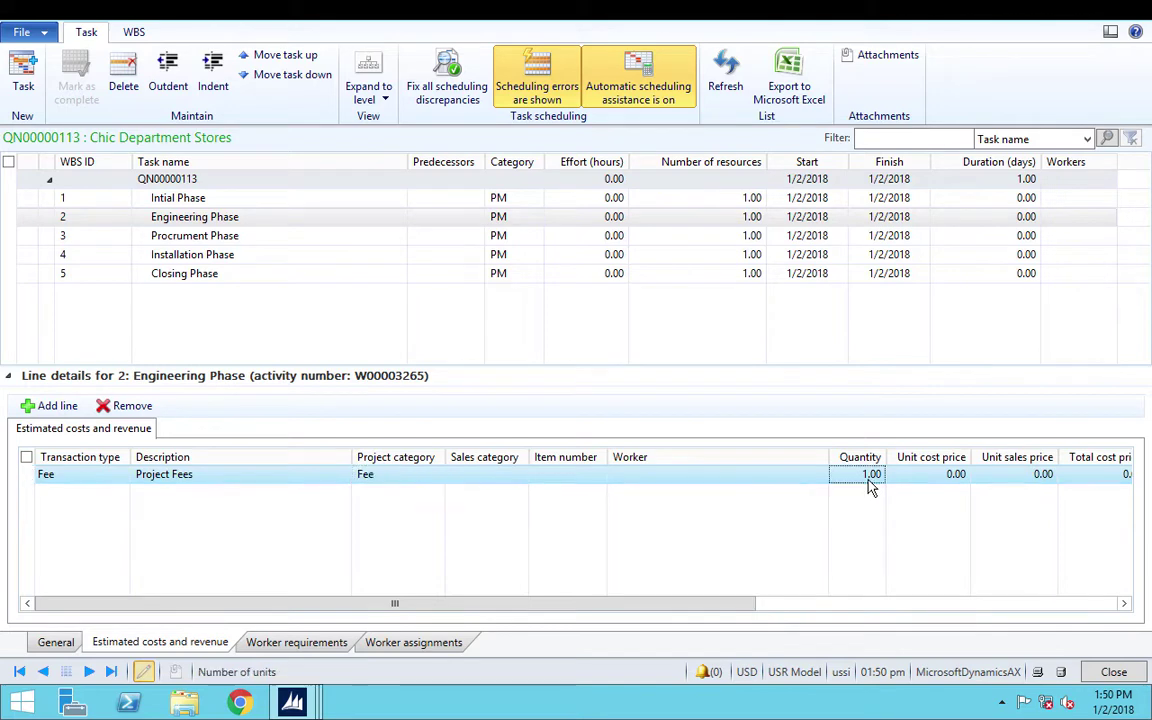
{"action": "left_click", "coordinate": [958, 479]}
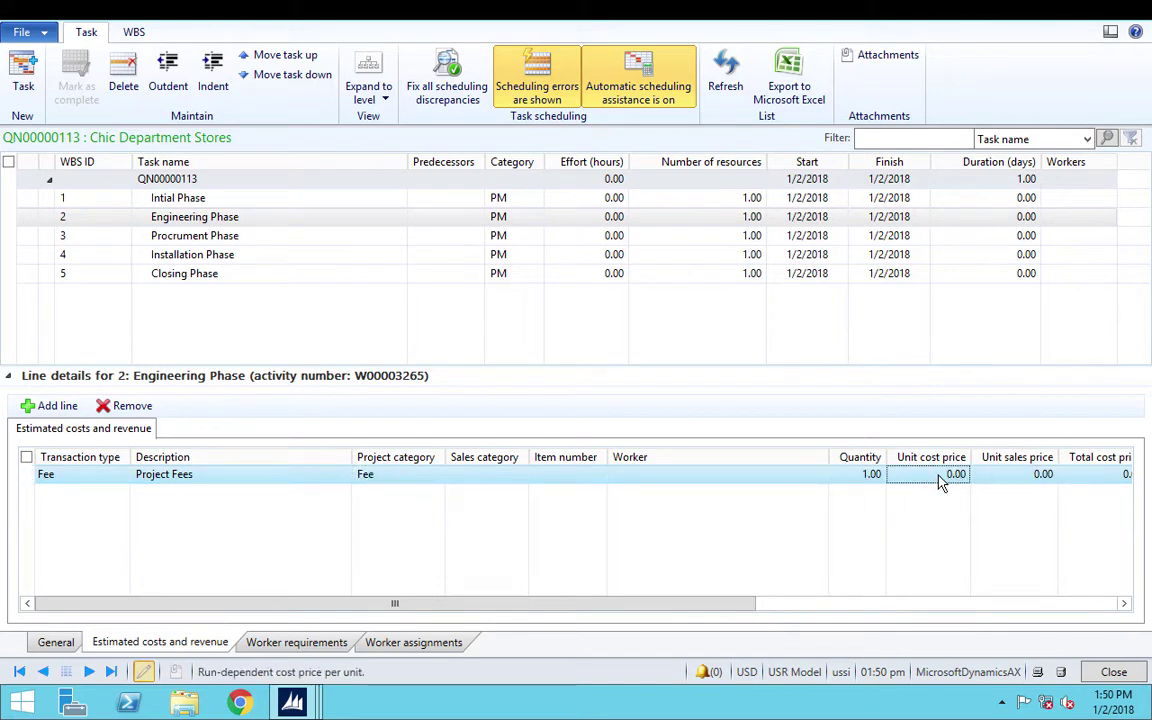
{"action": "left_click", "coordinate": [1000, 475]}
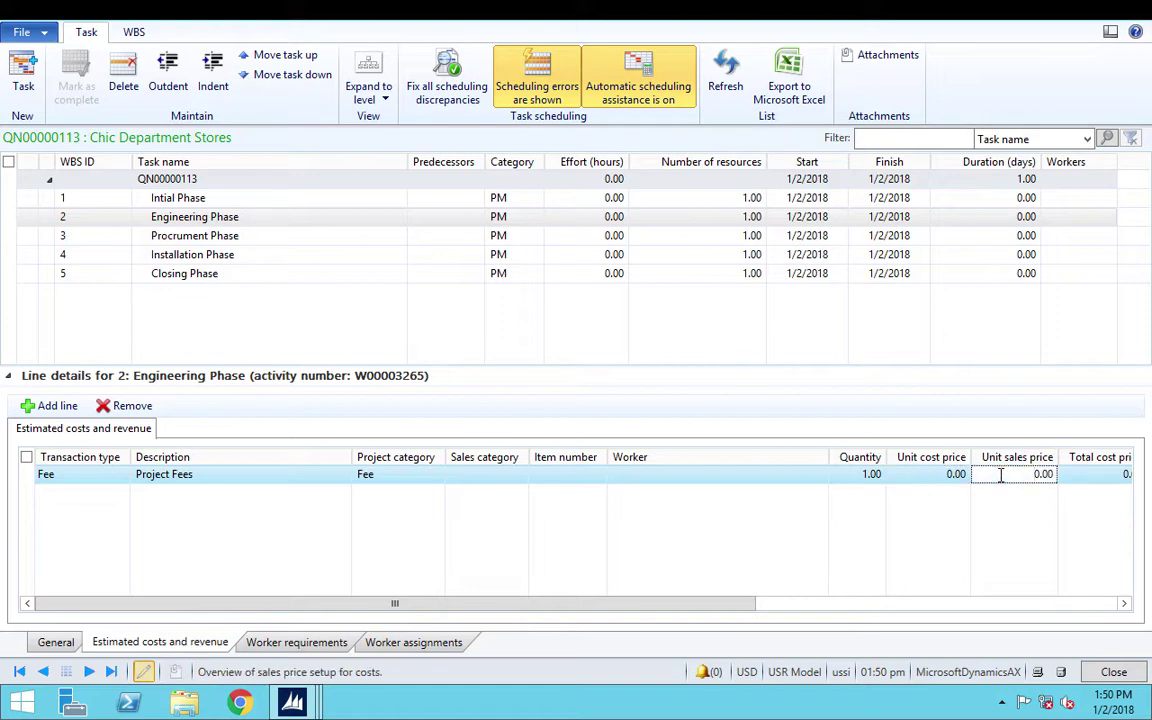
{"action": "key", "text": "Tab"}
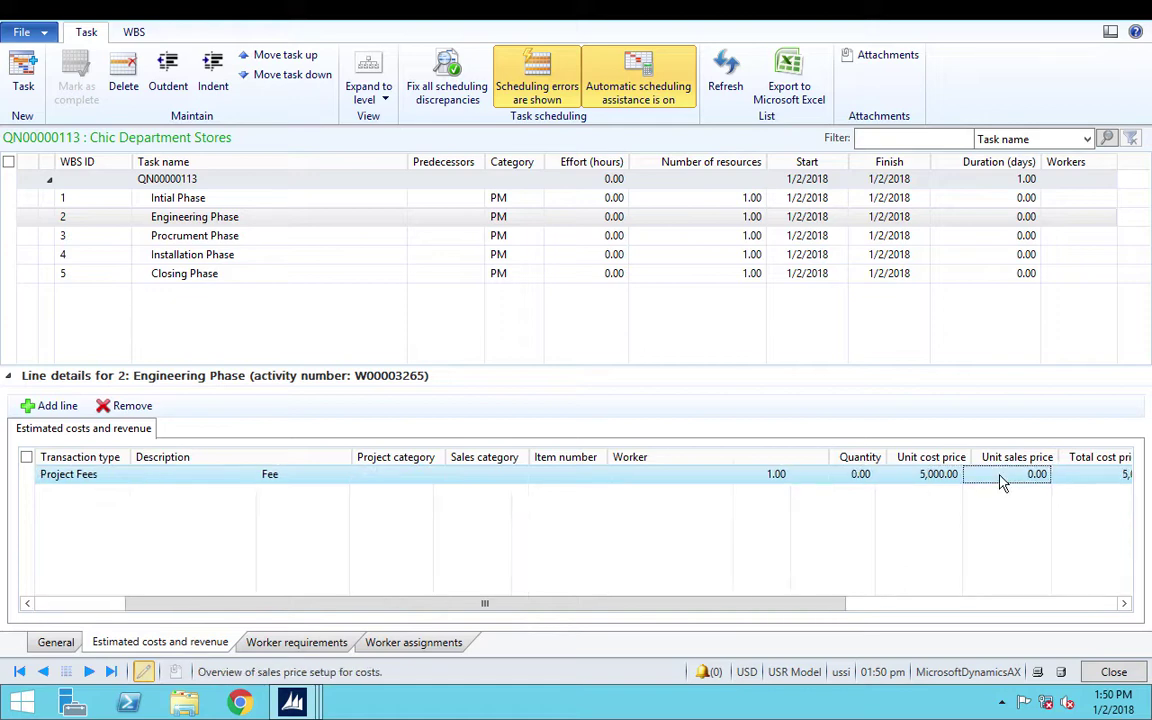
Add an Engineering Phase item line for Hardware: Desktop S0019 with quantity 5.
{"action": "left_click", "coordinate": [50, 405]}
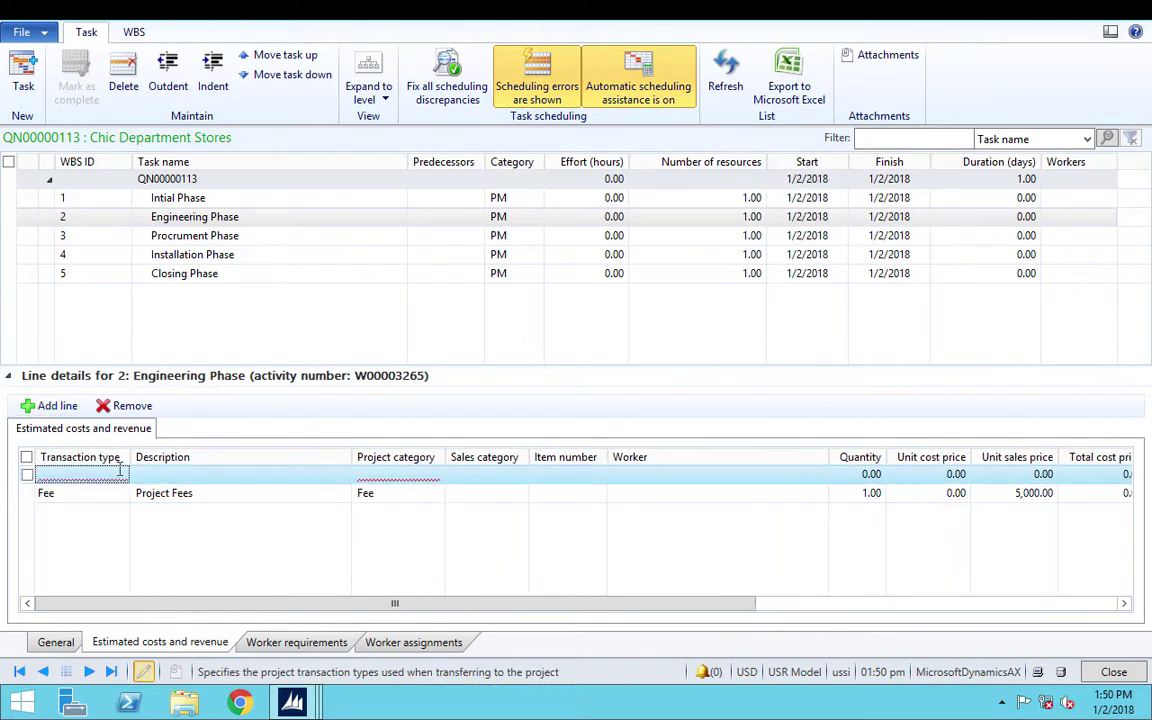
{"action": "left_click", "coordinate": [121, 478]}
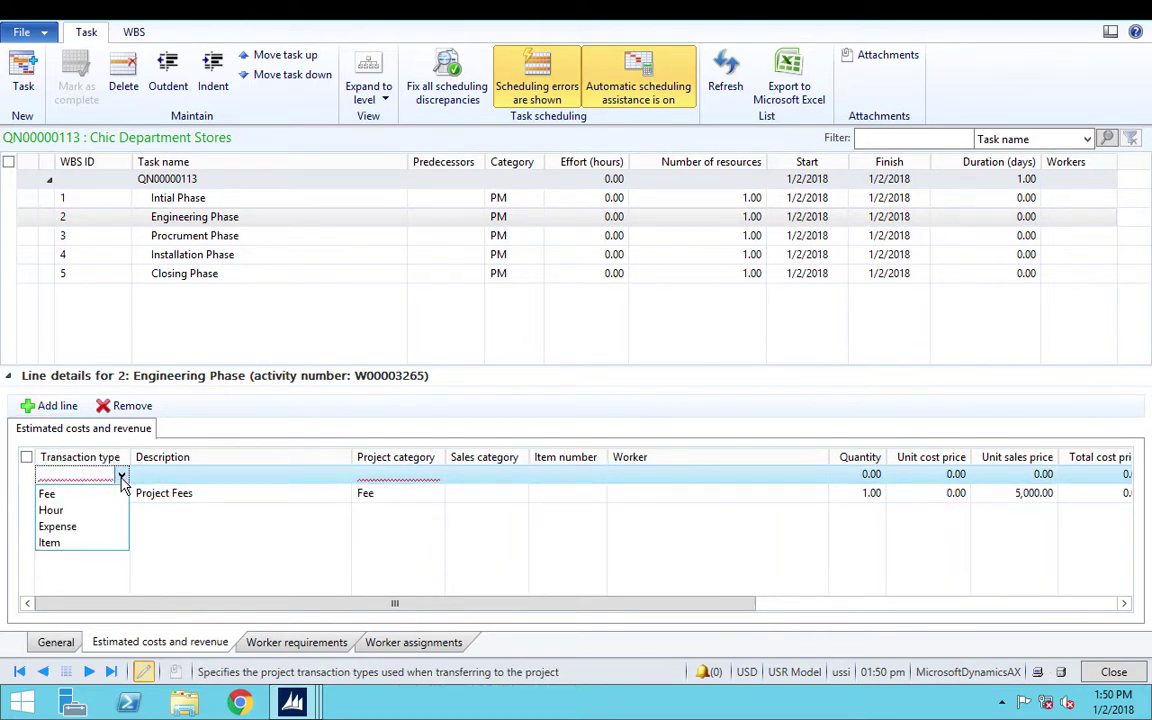
{"action": "left_click", "coordinate": [72, 543]}
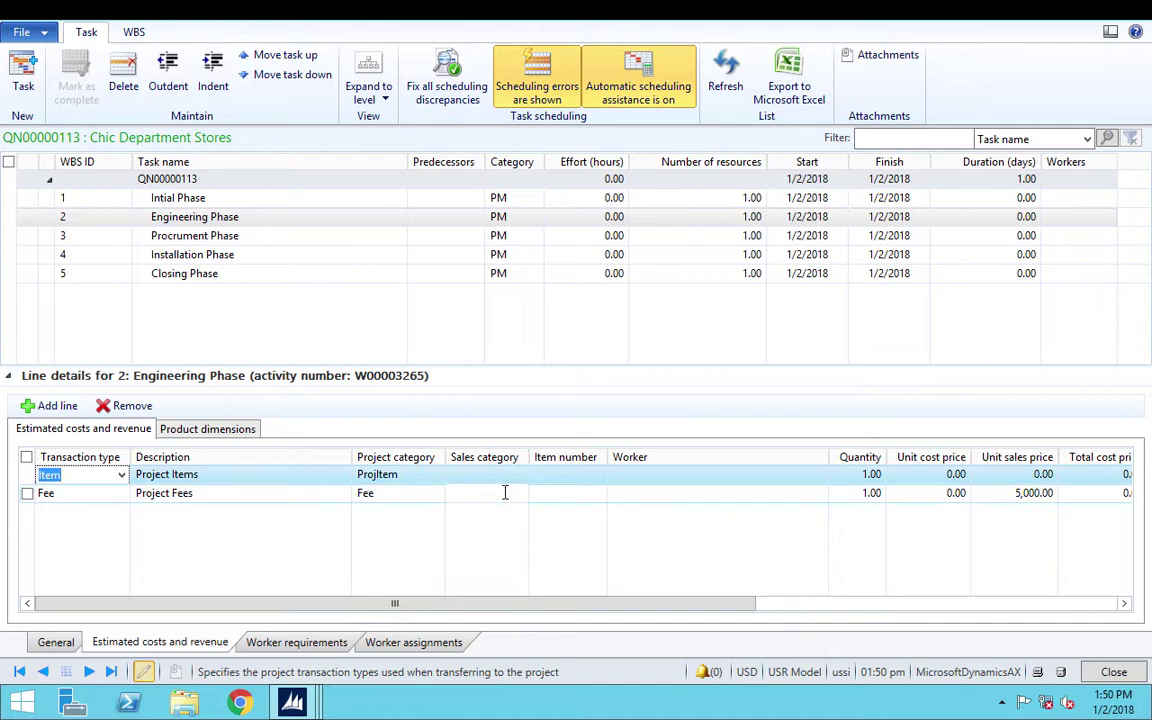
{"action": "left_click", "coordinate": [590, 476]}
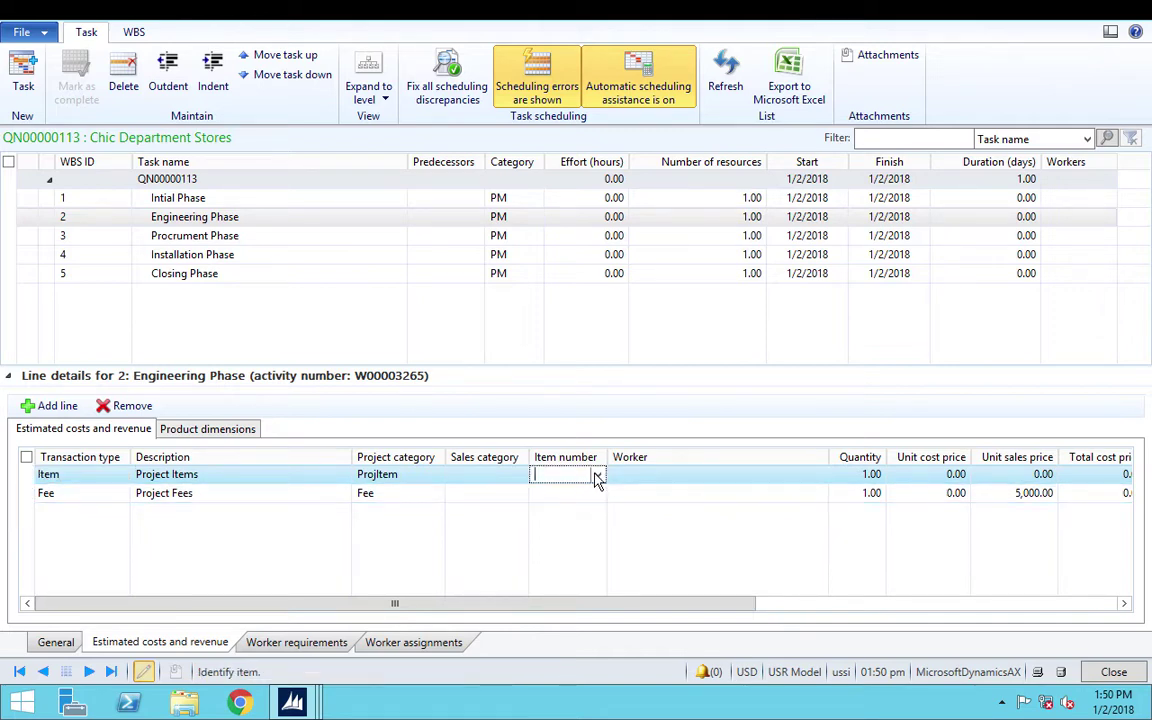
{"action": "left_click", "coordinate": [597, 477]}
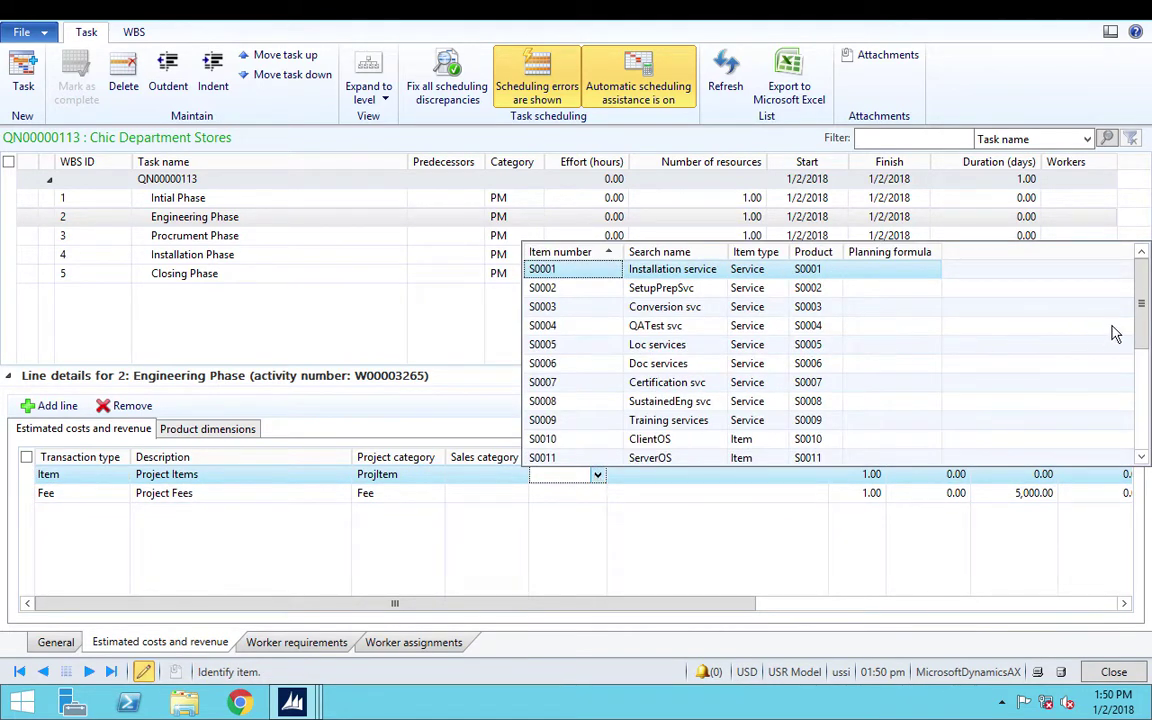
{"action": "left_click_drag", "start_coordinate": [1146, 316], "coordinate": [1146, 410]}
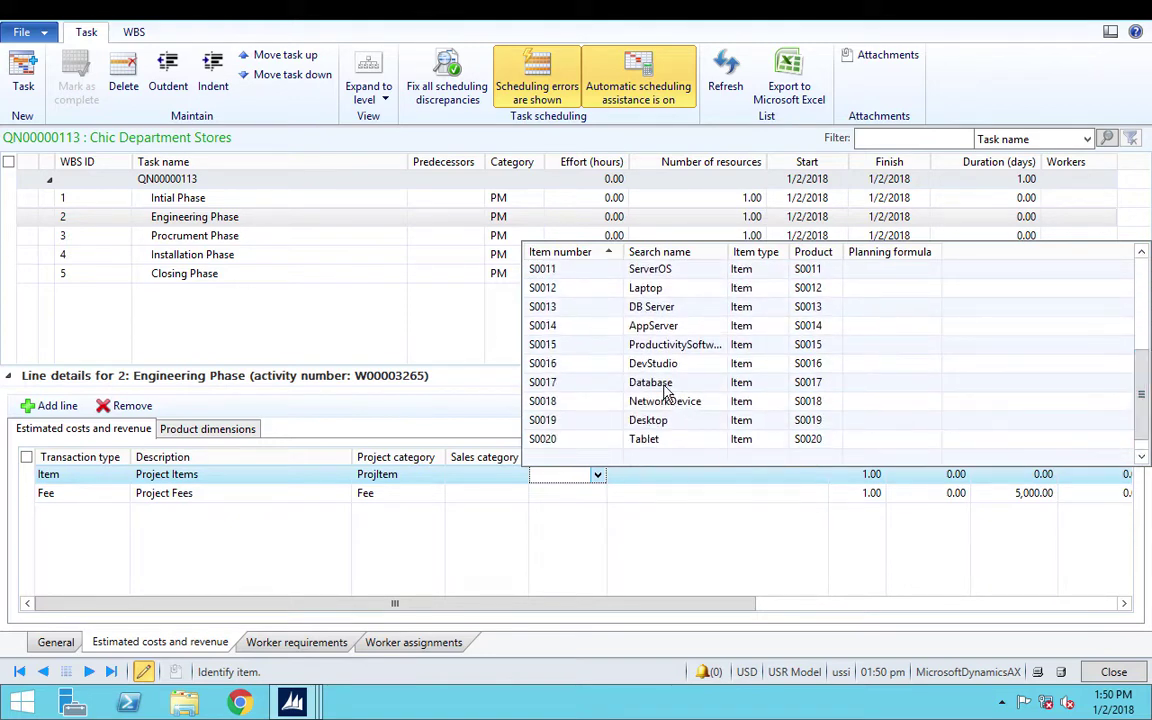
{"action": "left_click", "coordinate": [581, 420]}
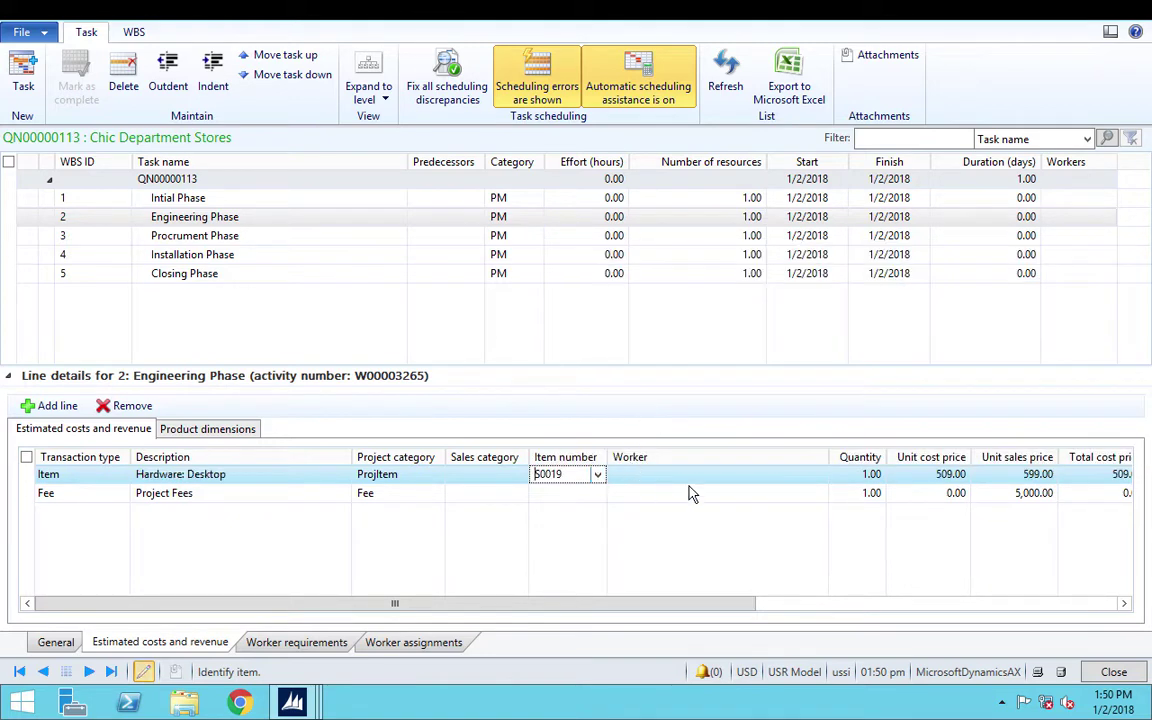
{"action": "left_click", "coordinate": [872, 474]}
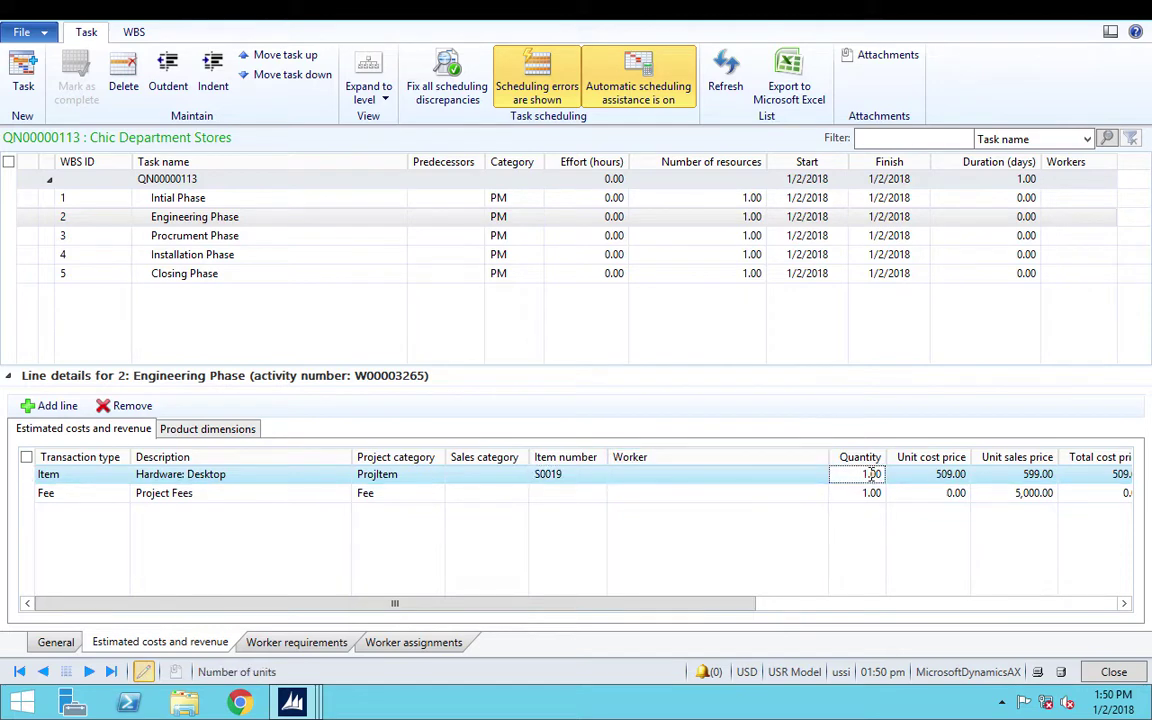
{"action": "type", "text": "5"}
{"action": "key", "text": "Tab"}
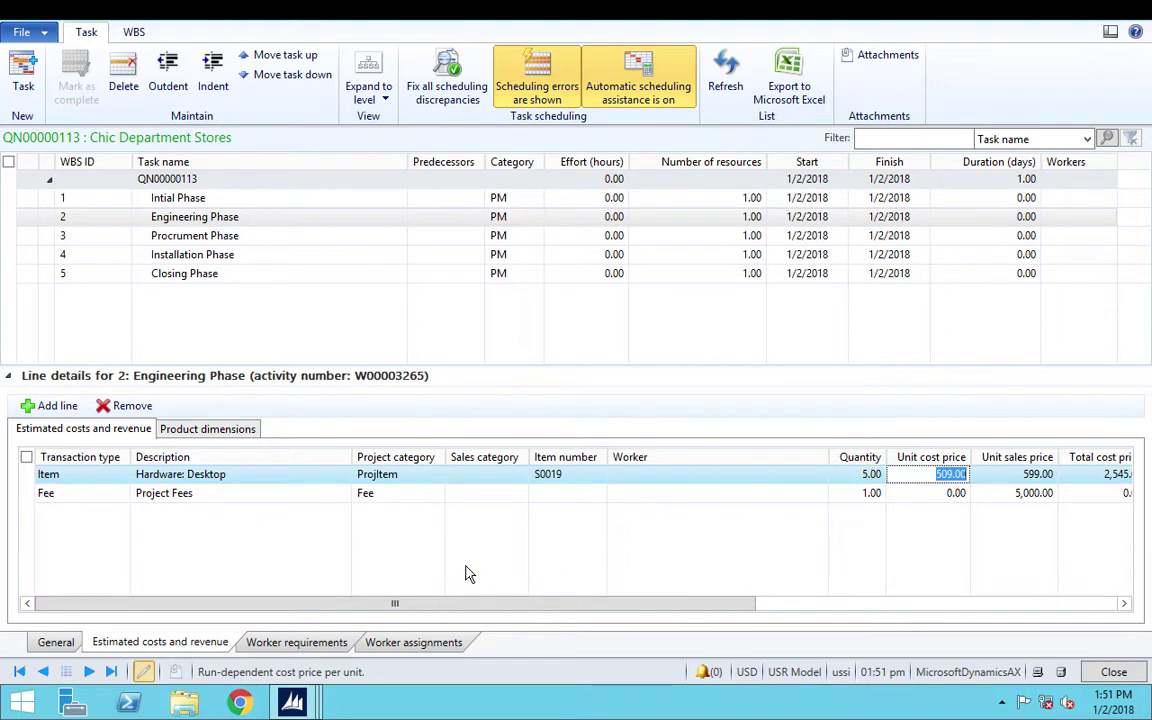
{"action": "left_click", "coordinate": [200, 233]}
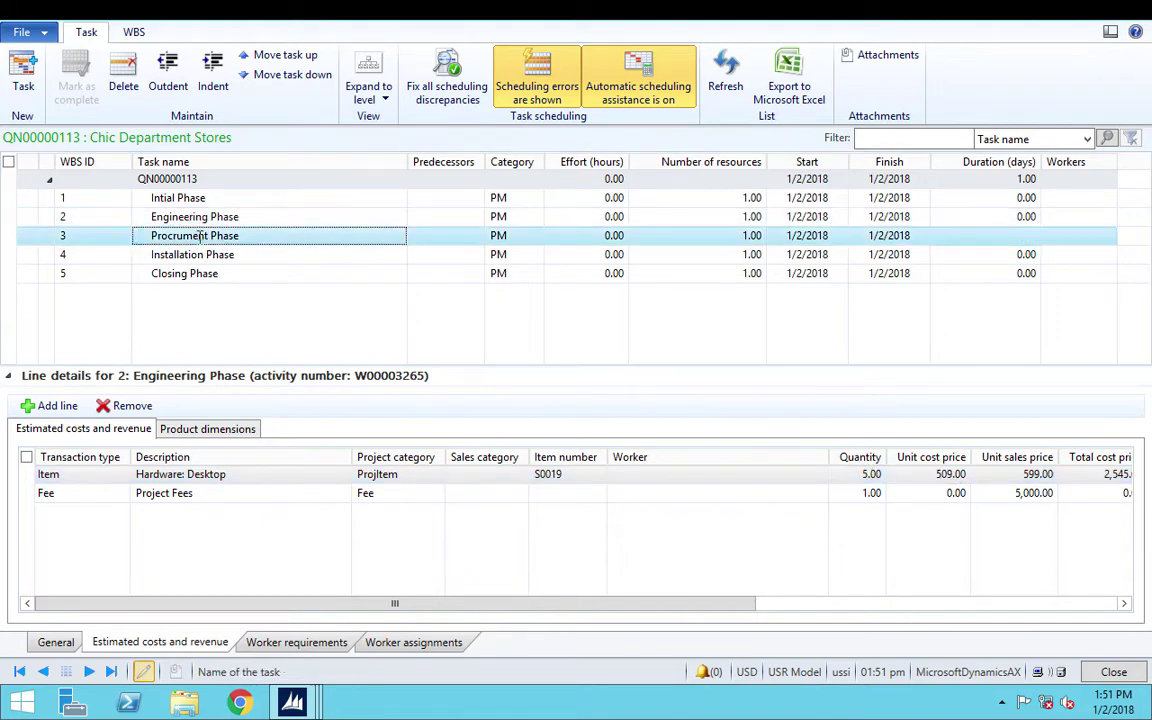
Add a Procurement Phase item line for Tablet S0020 with quantity 10.
{"action": "left_click", "coordinate": [44, 407]}
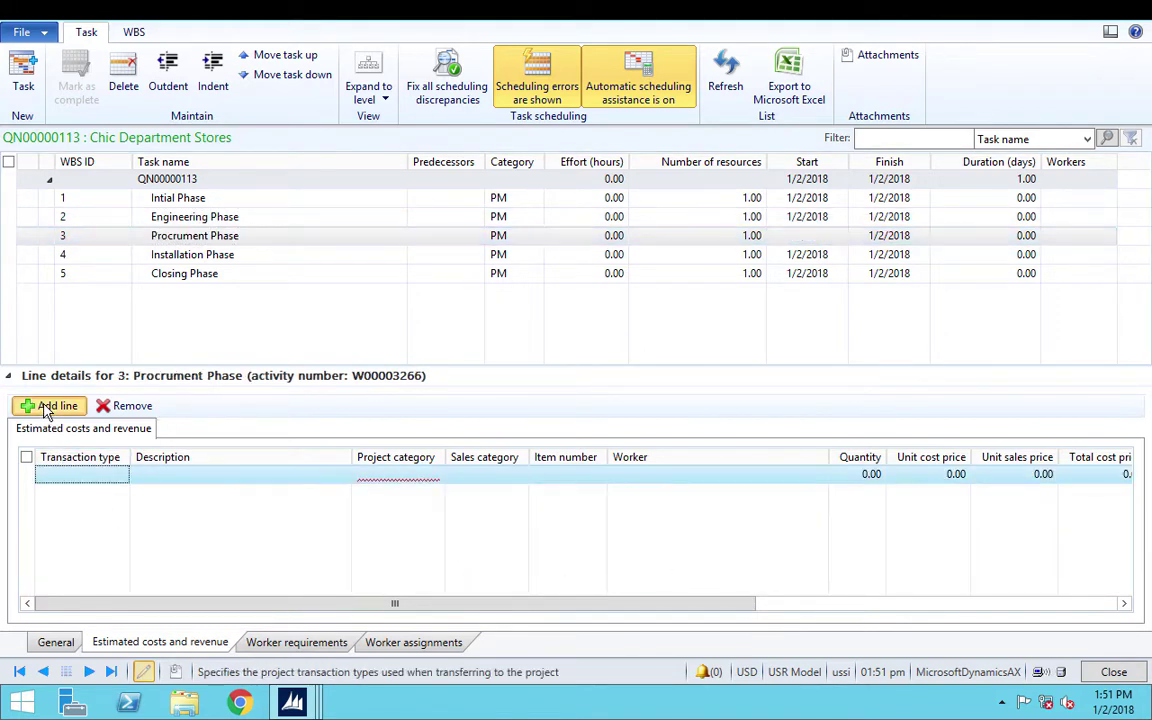
{"action": "left_click", "coordinate": [122, 476]}
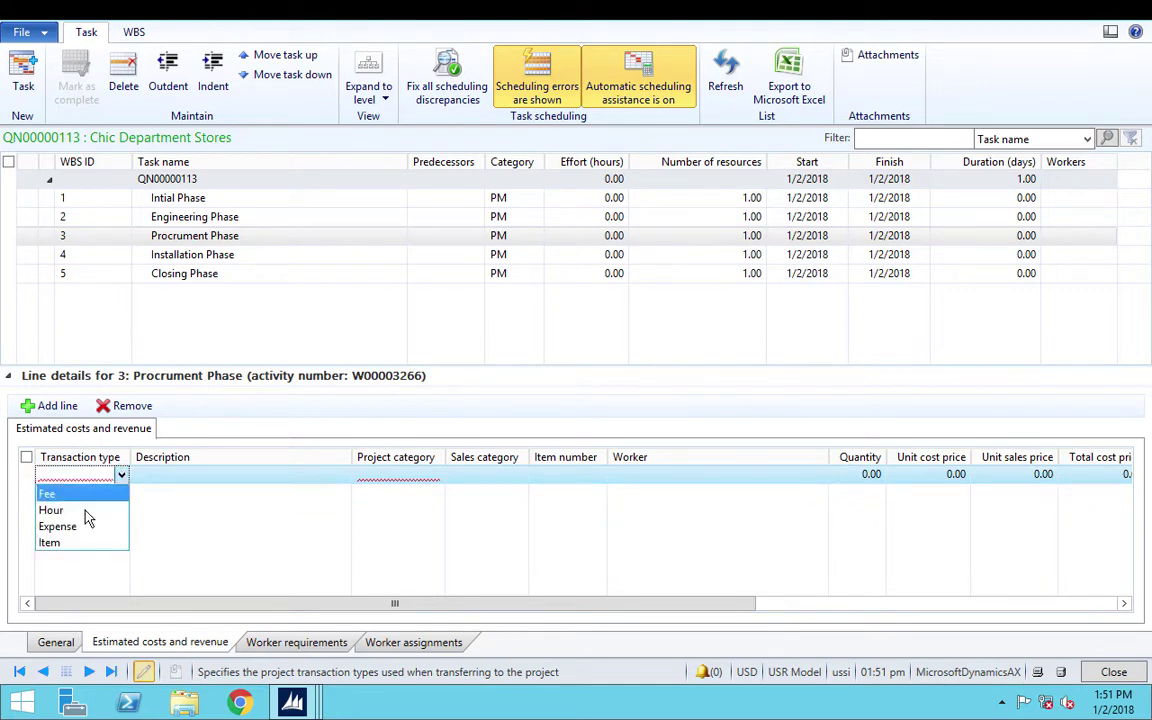
{"action": "left_click", "coordinate": [75, 543]}
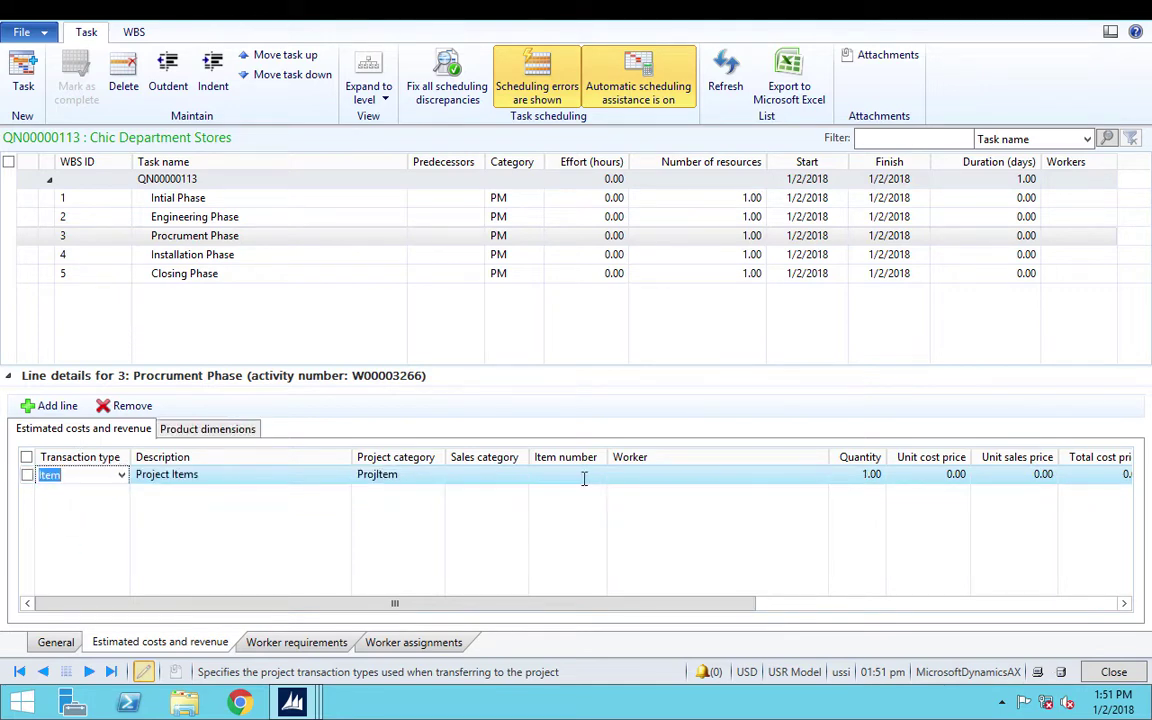
{"action": "left_click", "coordinate": [545, 474]}
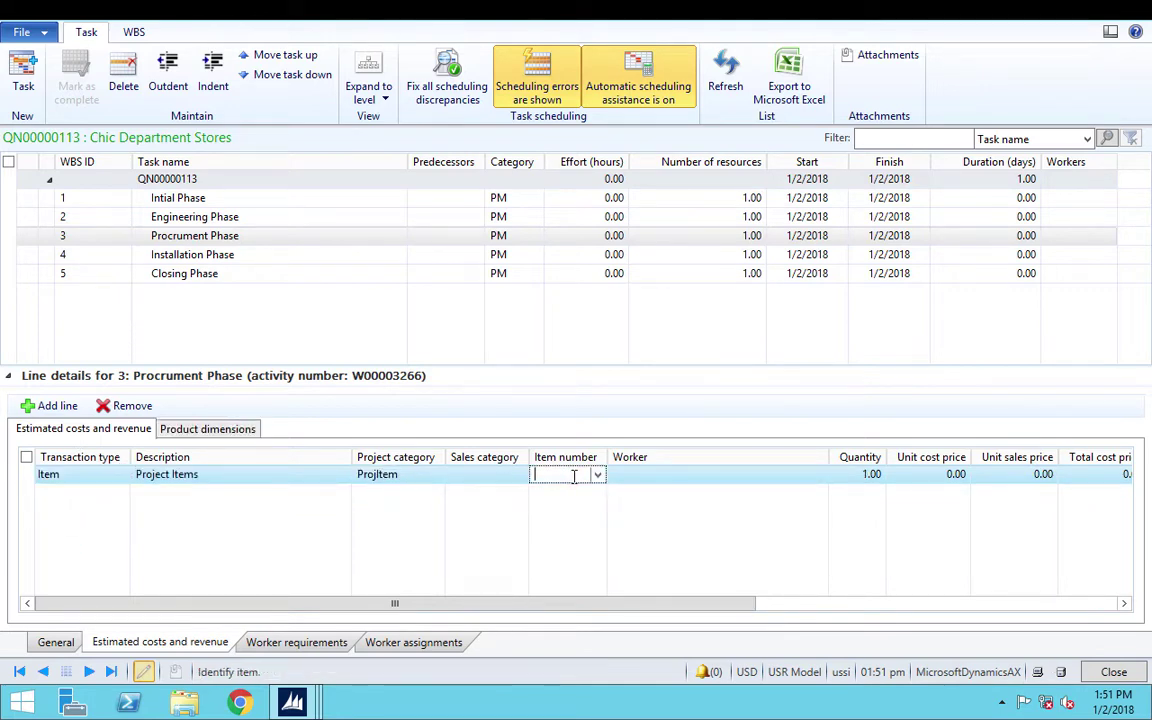
{"action": "left_click", "coordinate": [597, 474]}
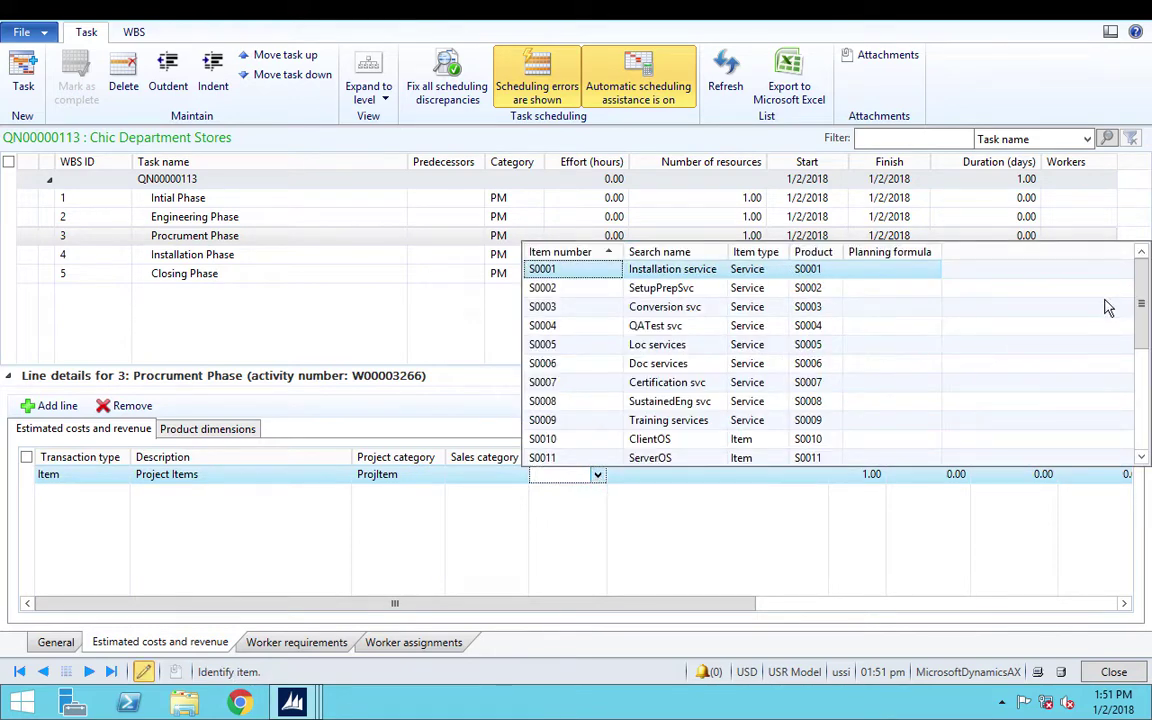
{"action": "left_click_drag", "start_coordinate": [1131, 287], "coordinate": [1141, 435]}
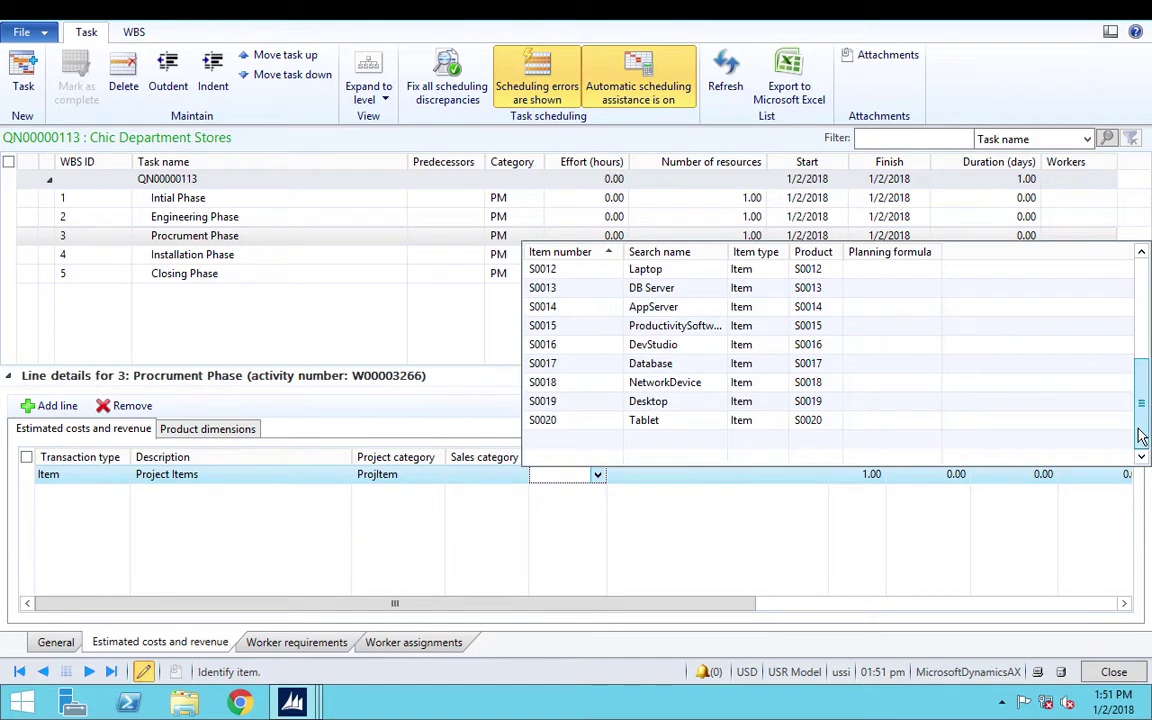
{"action": "left_click", "coordinate": [700, 421]}
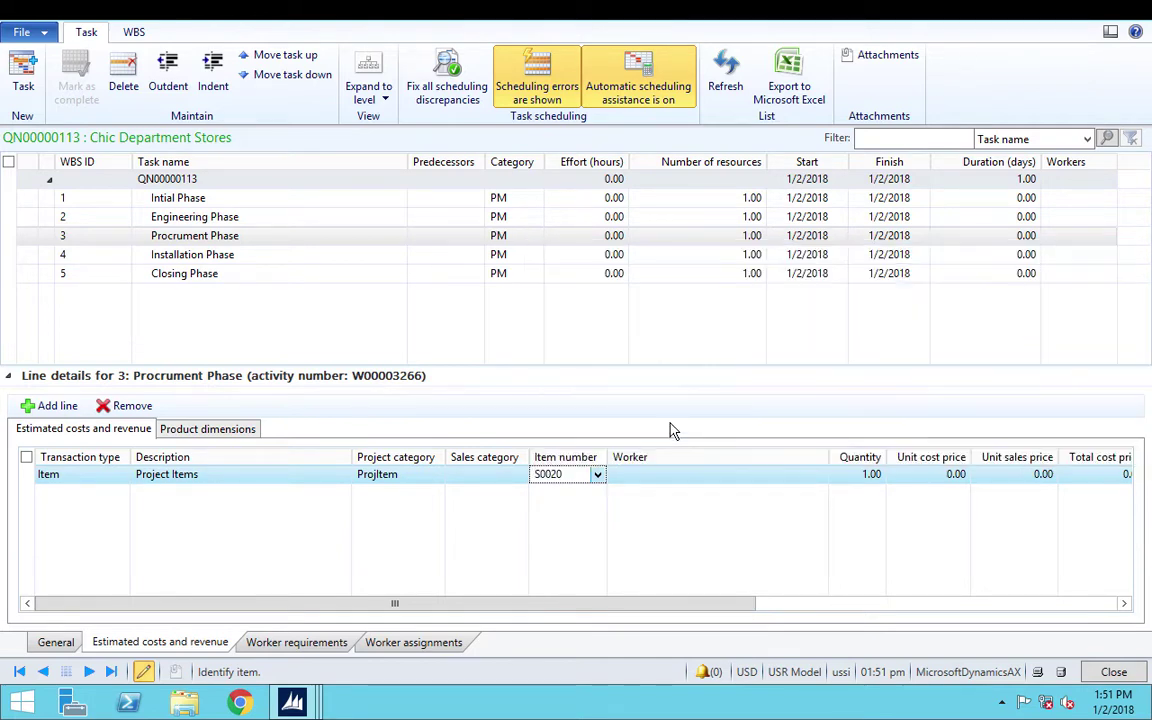
{"action": "left_click", "coordinate": [845, 474]}
{"action": "type", "text": "10"}
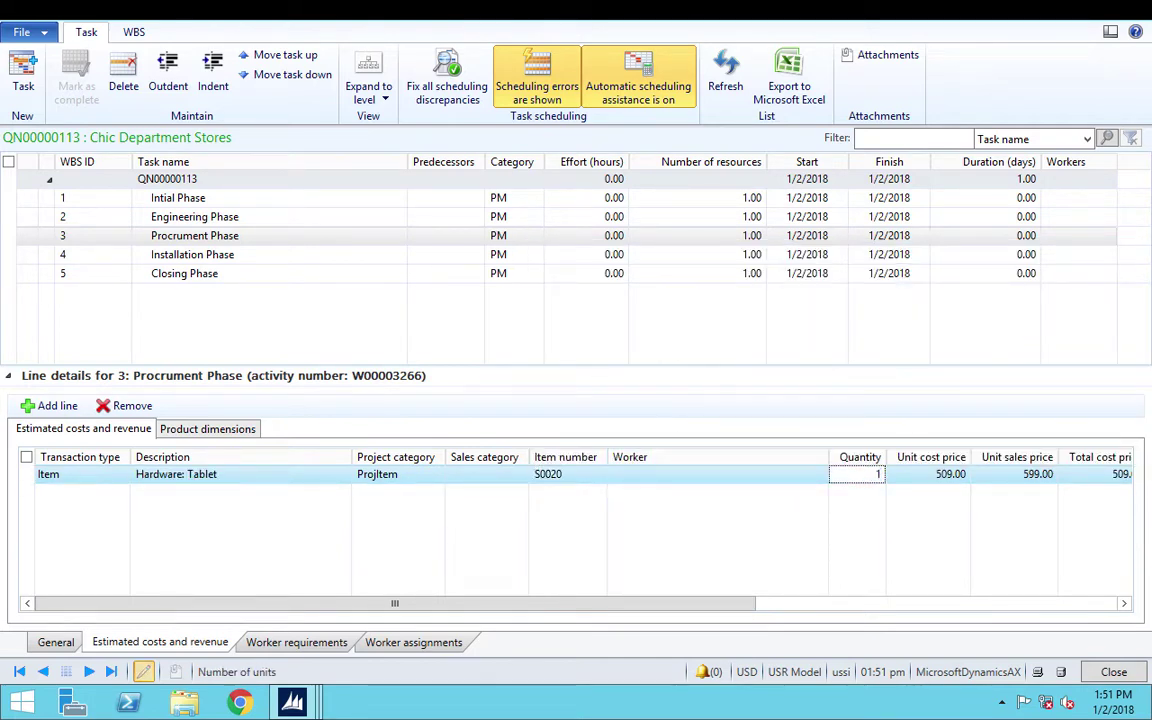
{"action": "key", "text": "Tab"}
Add a second item line for Desktop S0019 with quantity 11.
{"action": "left_click", "coordinate": [48, 405]}
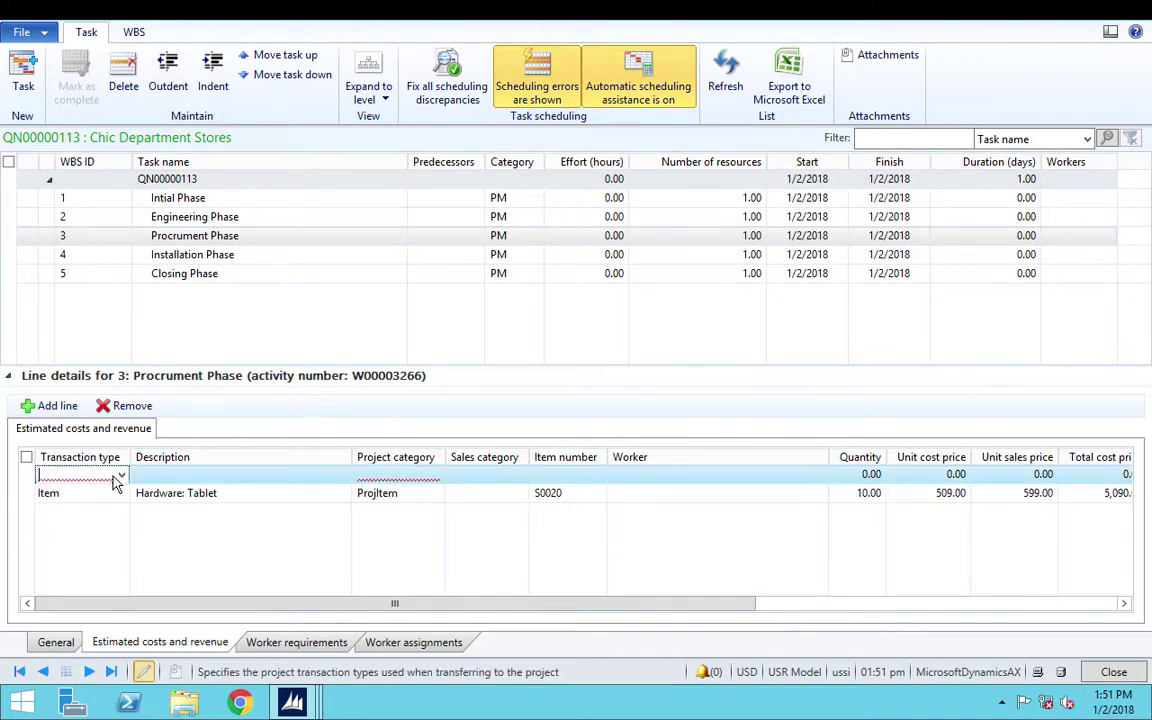
{"action": "left_click", "coordinate": [120, 476]}
{"action": "left_click", "coordinate": [65, 542]}
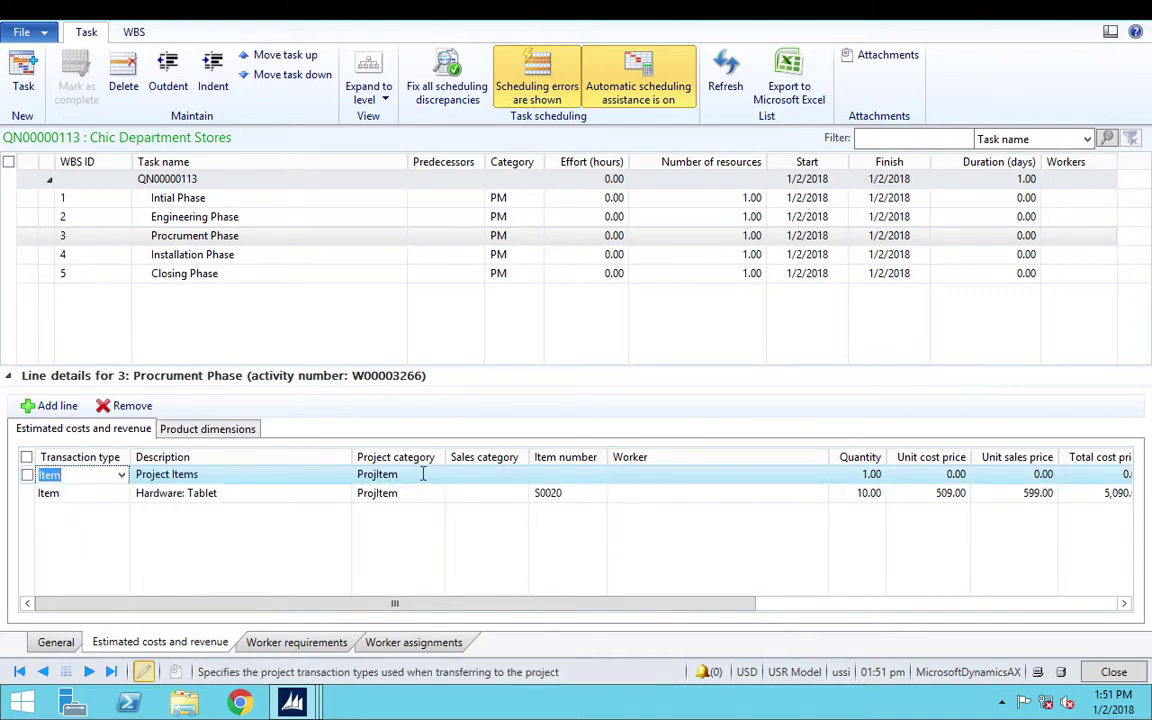
{"action": "left_click", "coordinate": [597, 476]}
{"action": "left_click", "coordinate": [594, 475]}
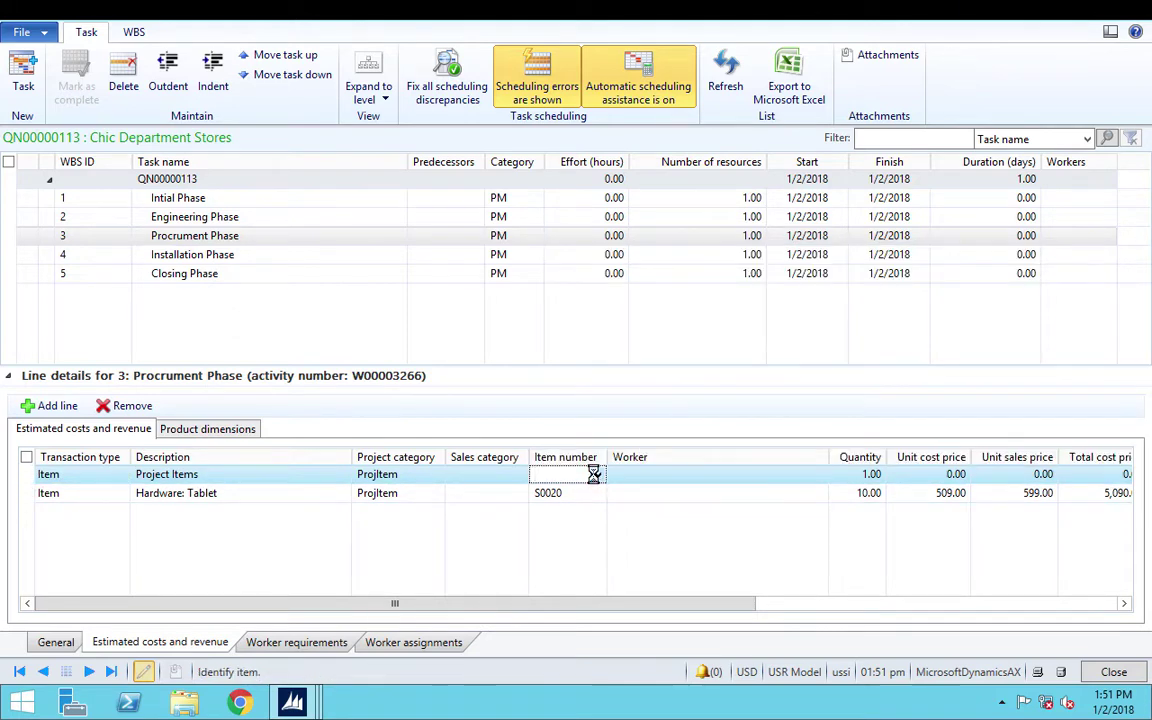
{"action": "left_click_drag", "start_coordinate": [1140, 318], "coordinate": [1140, 395]}
{"action": "left_click", "coordinate": [644, 426]}
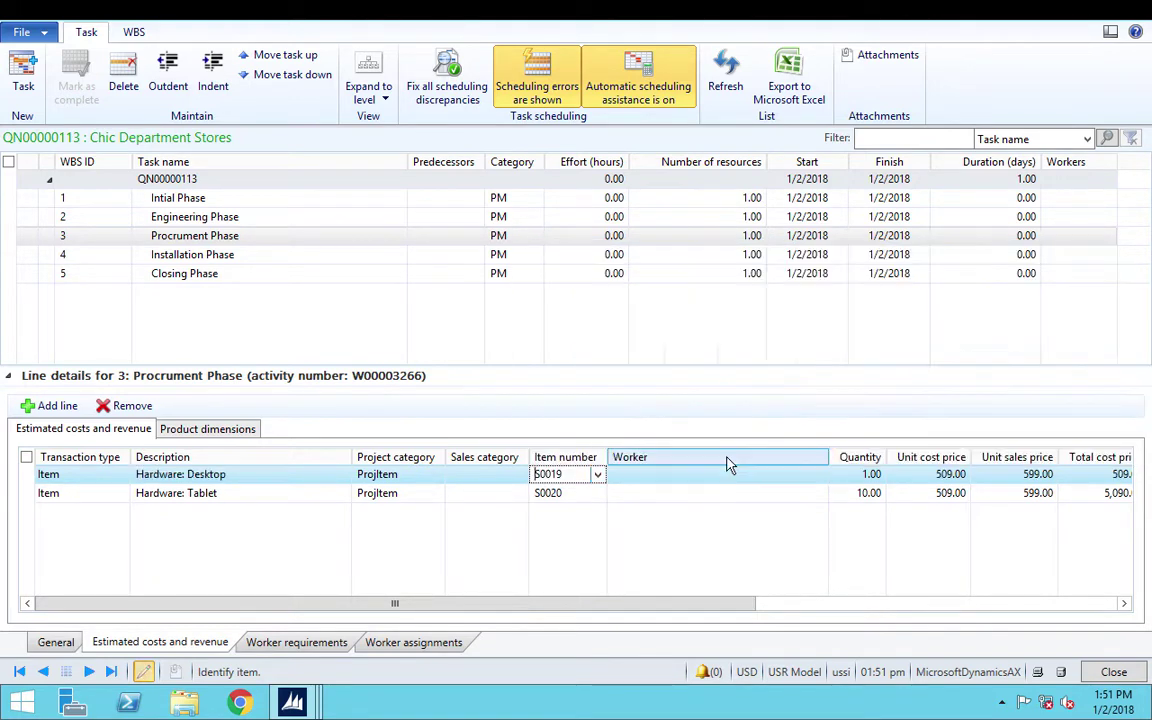
{"action": "left_click", "coordinate": [855, 477]}
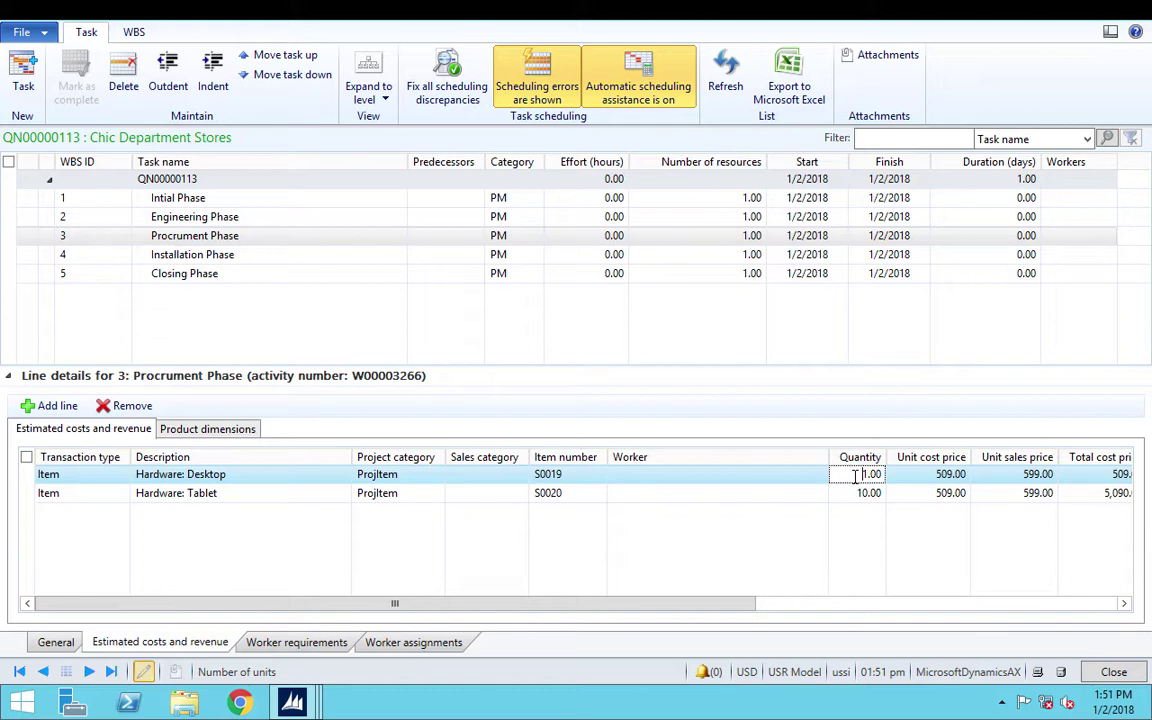
{"action": "key", "text": "Tab"}
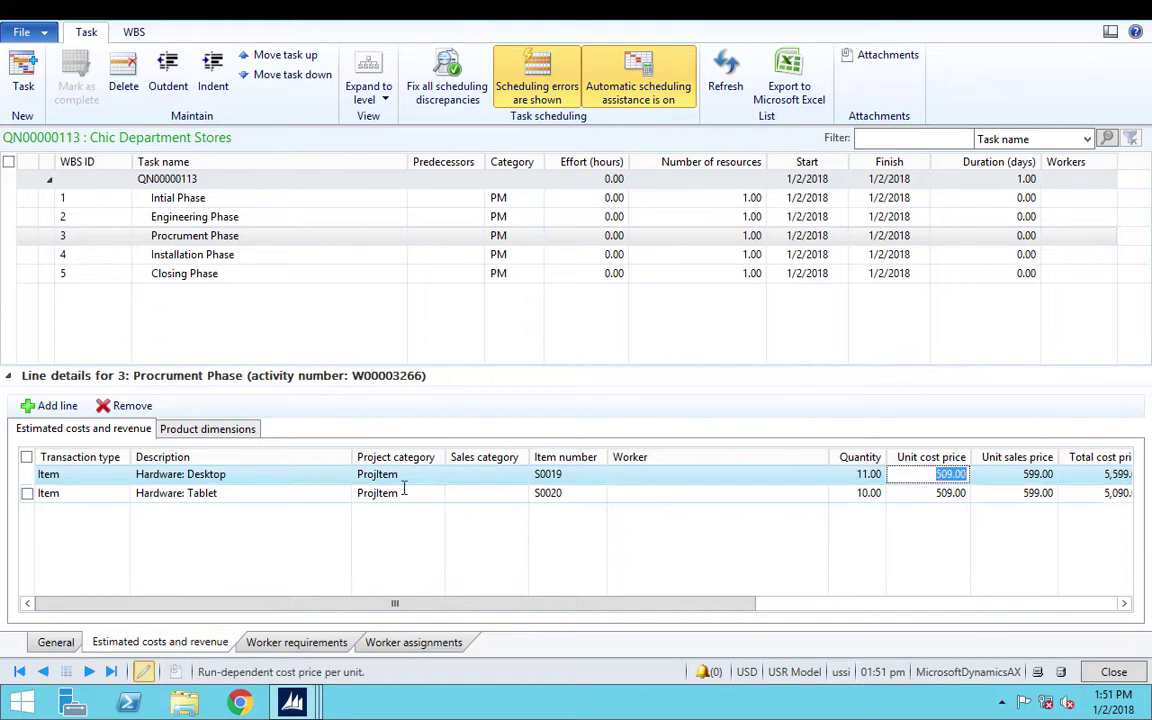
{"action": "left_click", "coordinate": [192, 254]}
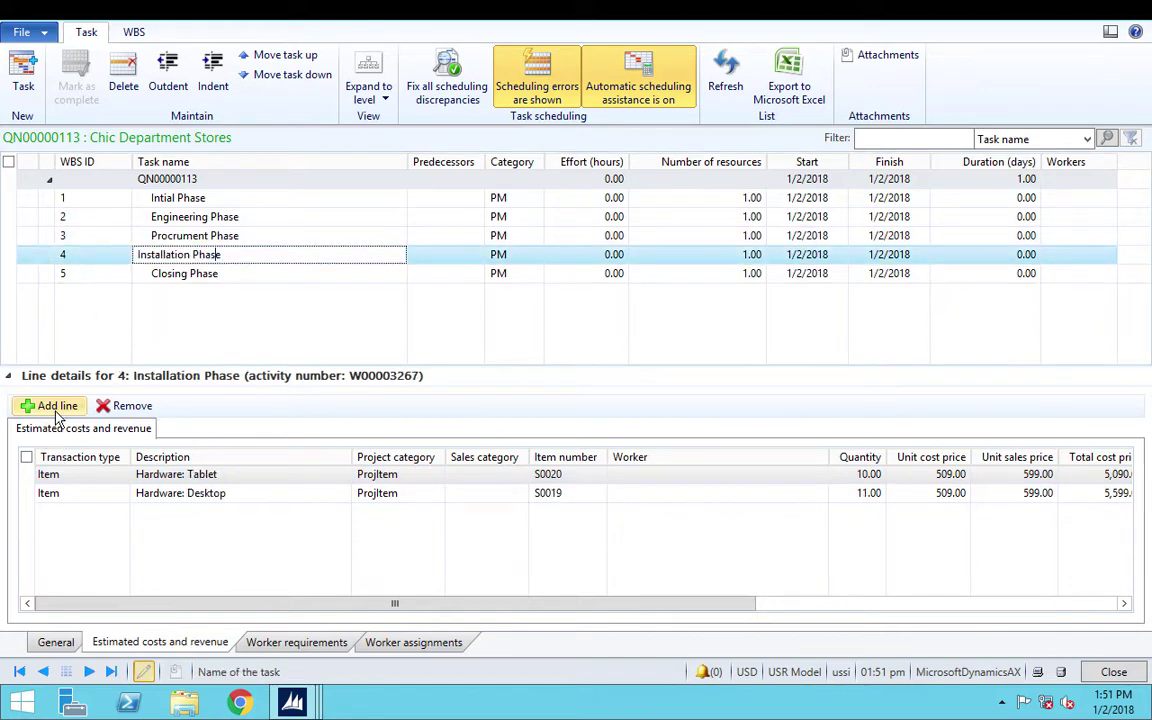
Add a Project Fees Fee line to Installation Phase with unit sales price 4,500.00.
{"action": "left_click", "coordinate": [49, 406]}
{"action": "left_click", "coordinate": [121, 476]}
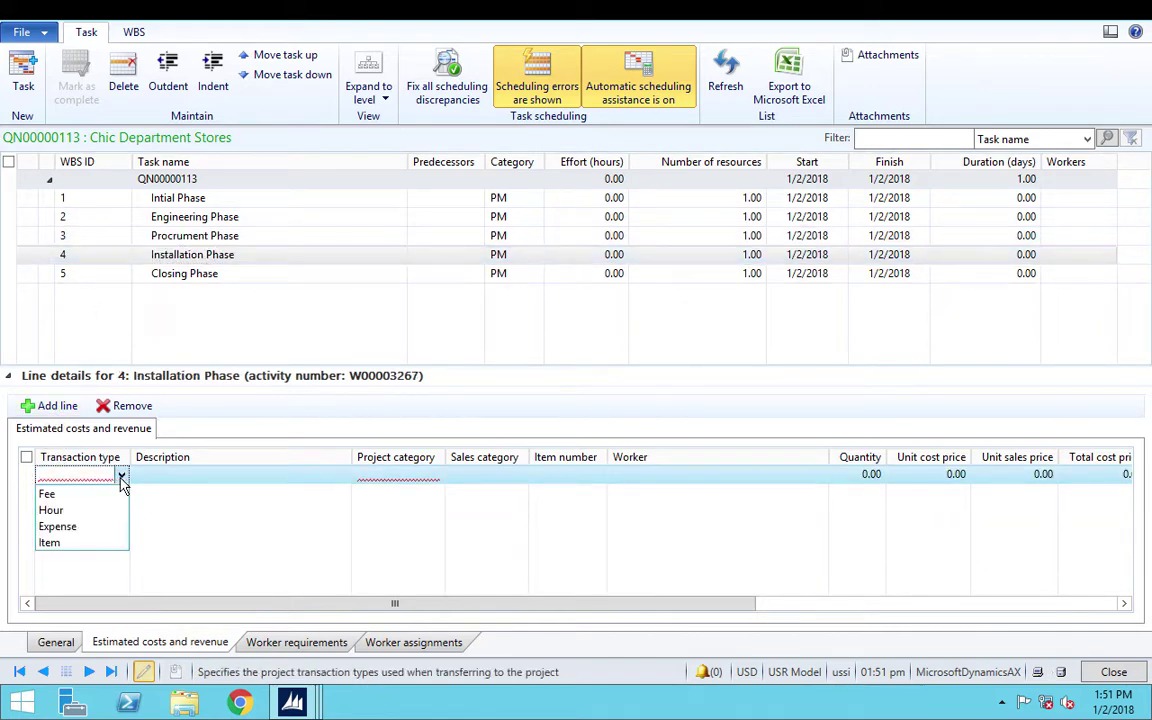
{"action": "left_click", "coordinate": [72, 492]}
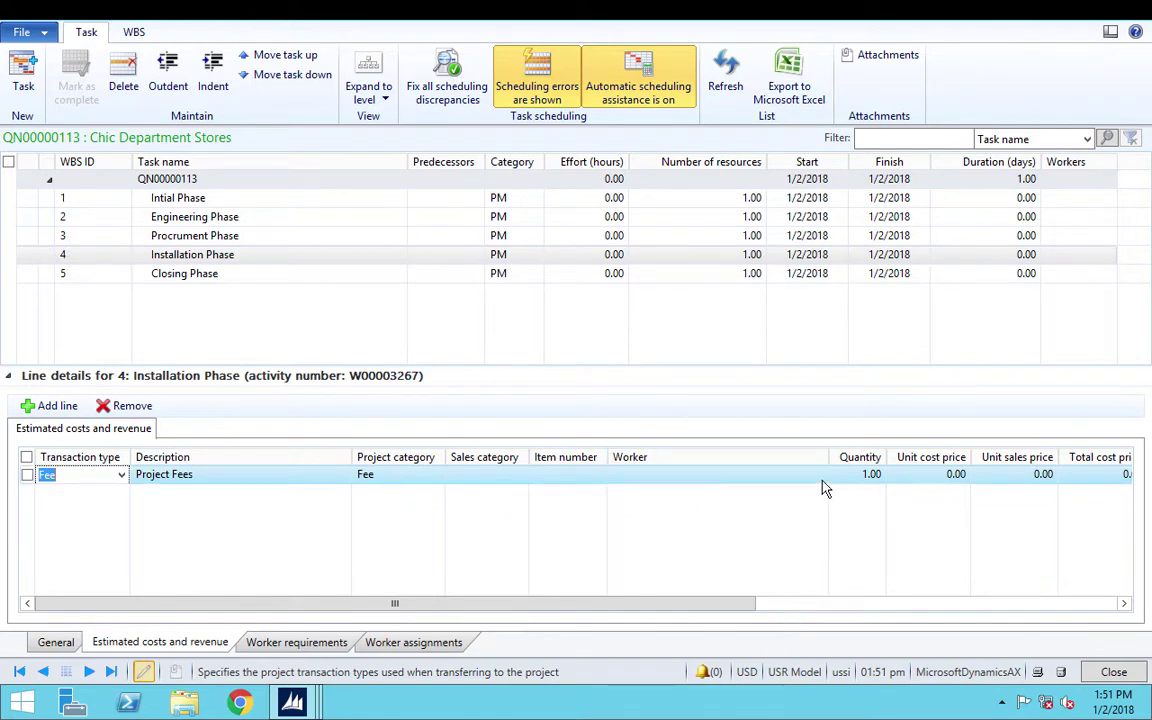
{"action": "left_click", "coordinate": [1015, 476]}
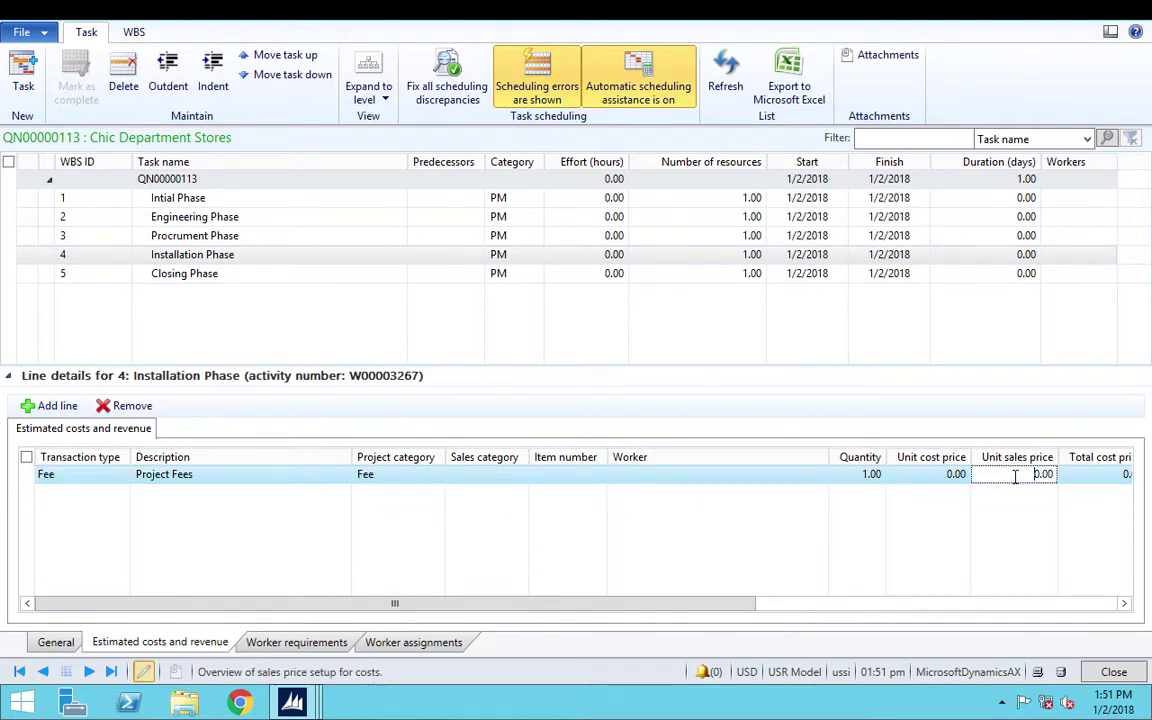
{"action": "type", "text": "4,"}
{"action": "type", "text": "500"}
{"action": "key", "text": "Tab"}
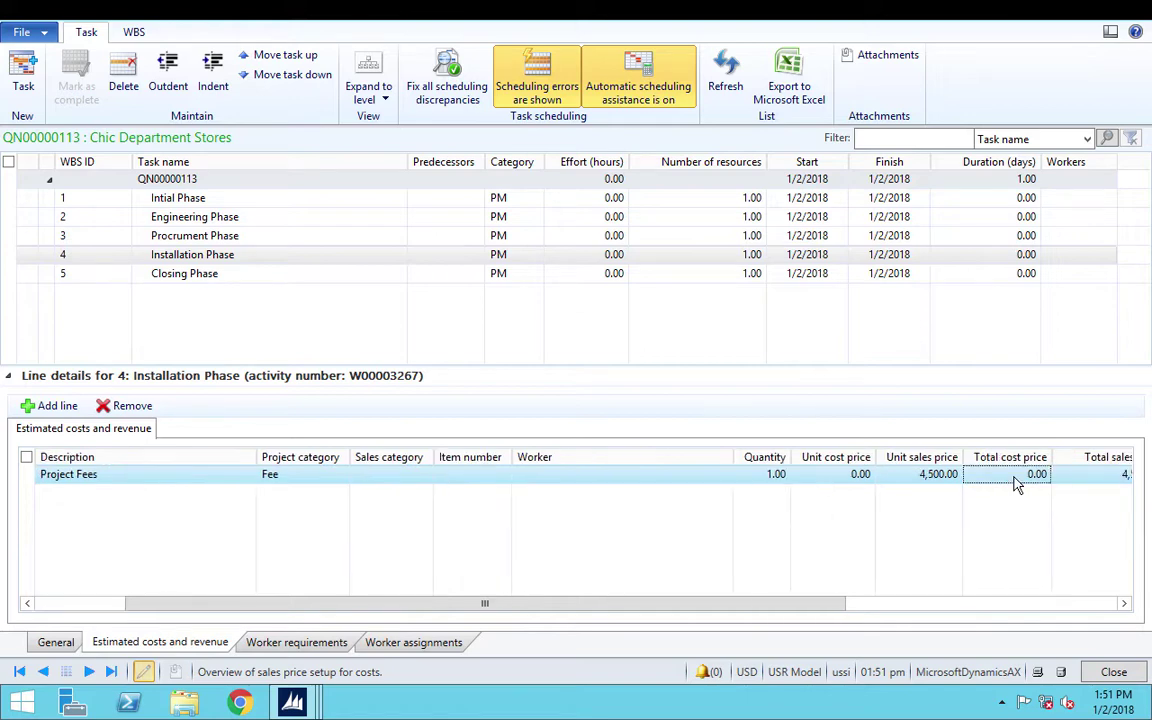
{"action": "left_click", "coordinate": [252, 308]}
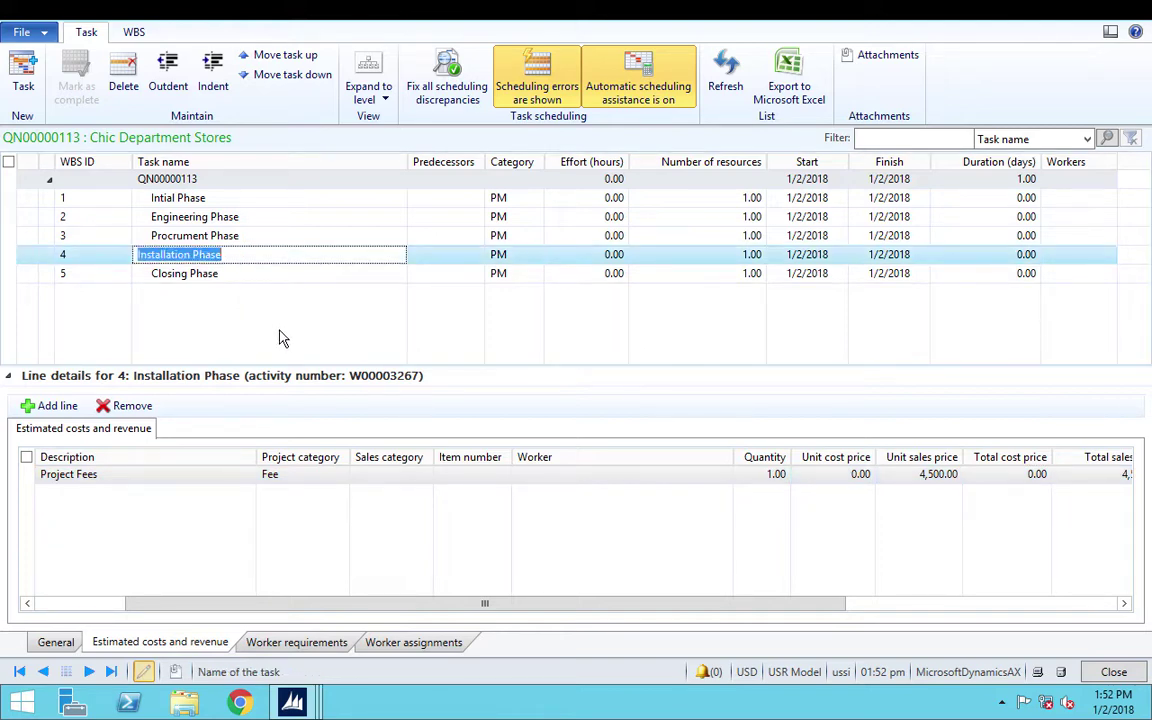
Close the work breakdown structure, then check and close the quotation's Totals and Estimates.
{"action": "left_click", "coordinate": [1116, 676]}
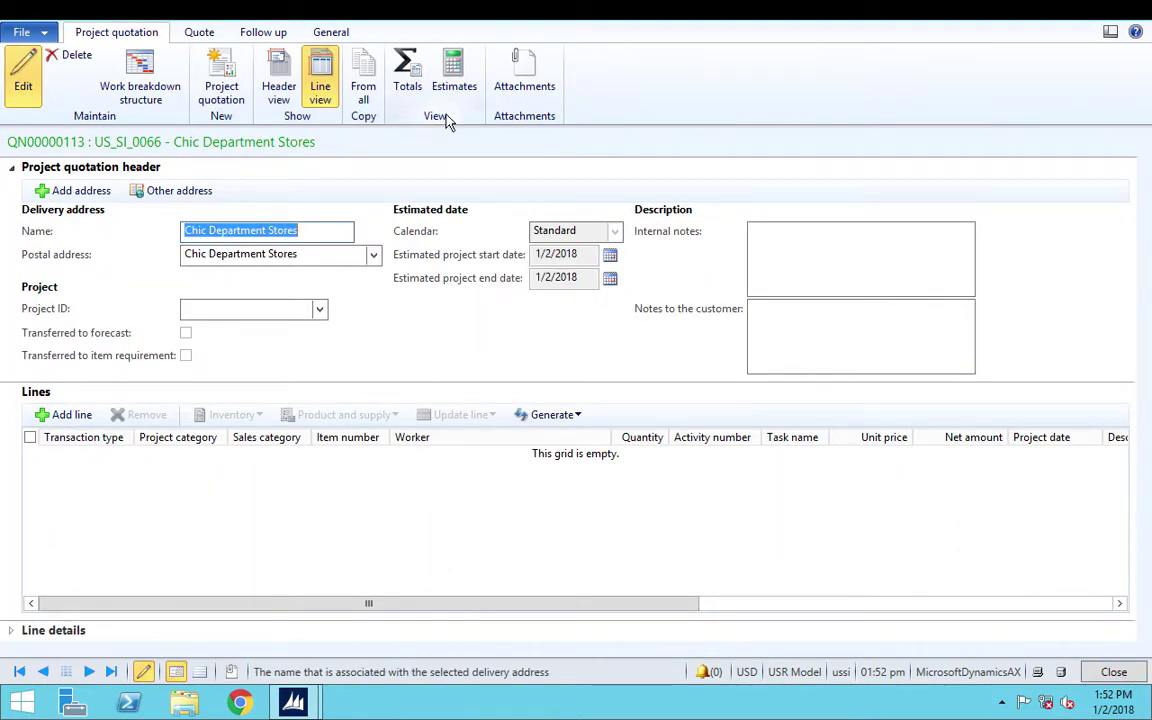
{"action": "left_click", "coordinate": [418, 85]}
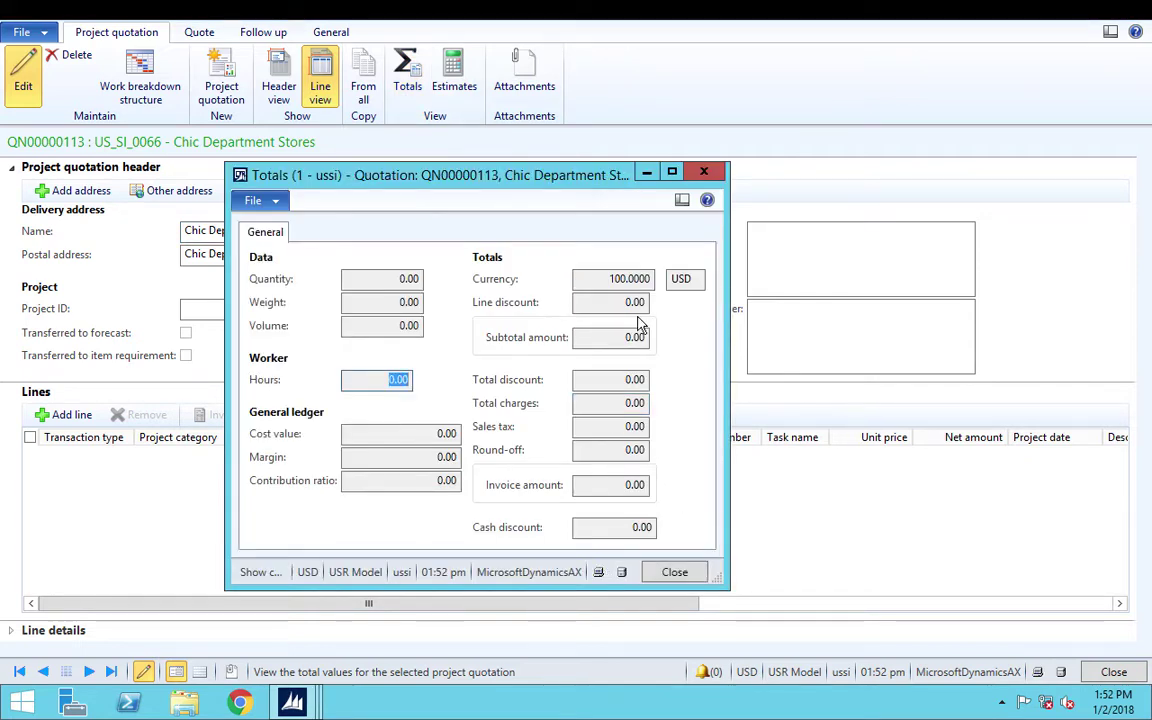
{"action": "left_click", "coordinate": [686, 578]}
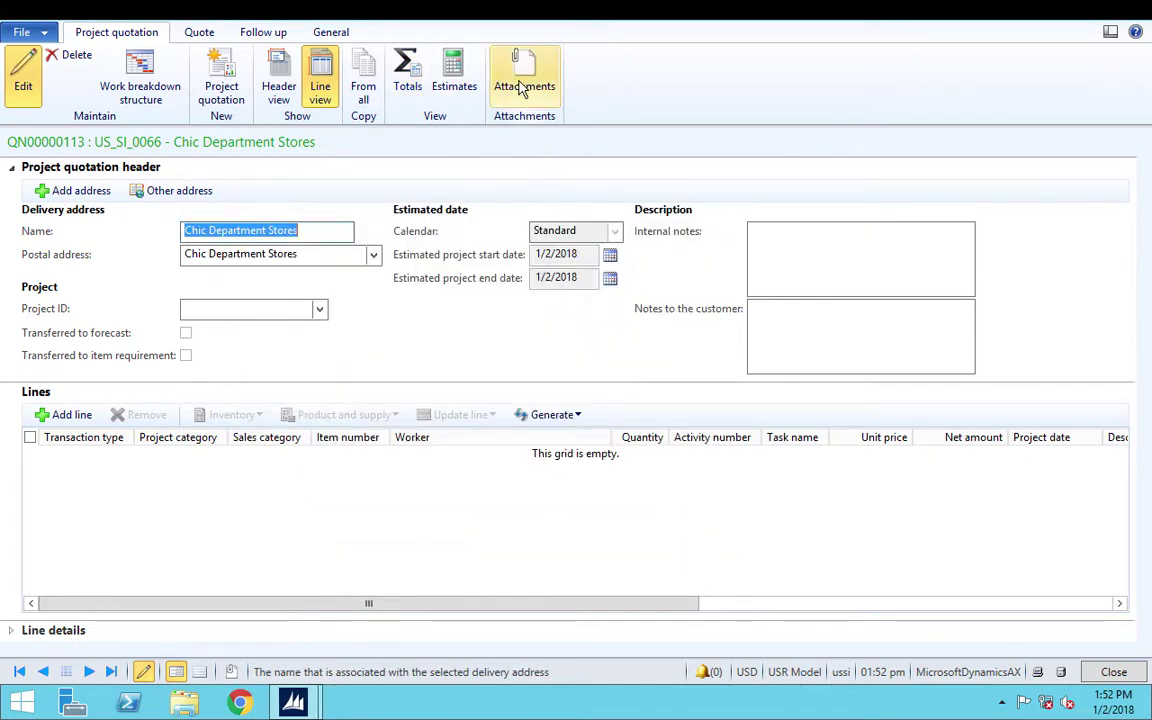
{"action": "left_click", "coordinate": [454, 75]}
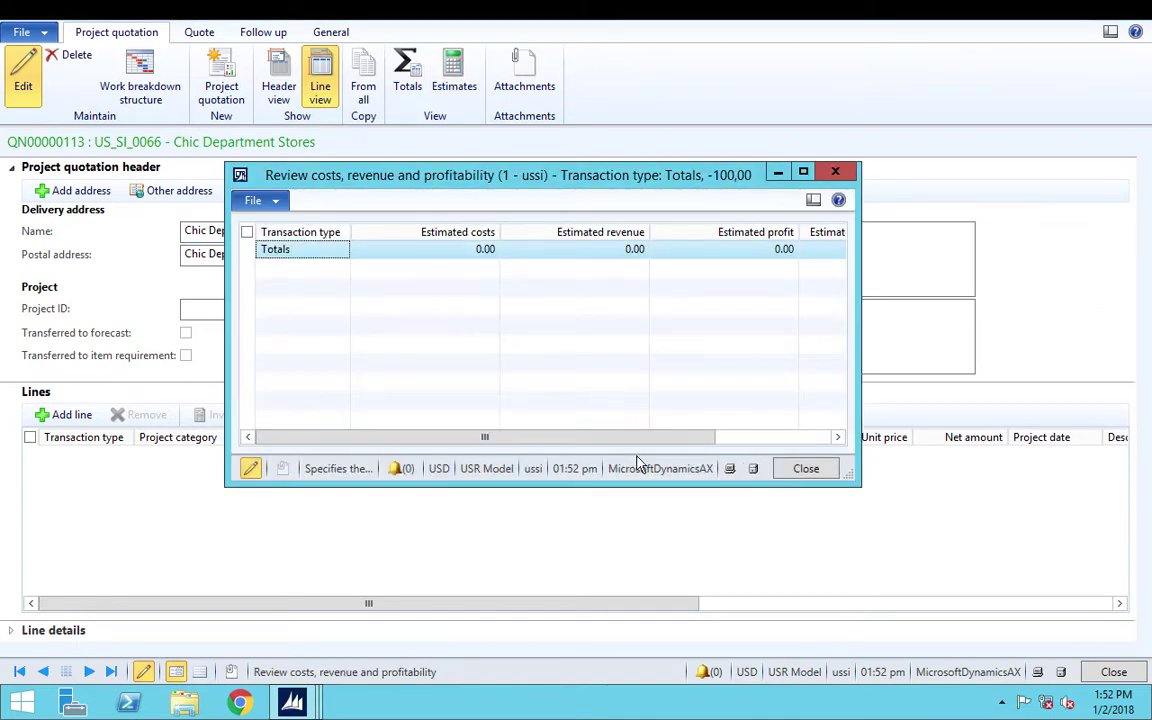
{"action": "left_click", "coordinate": [800, 469]}
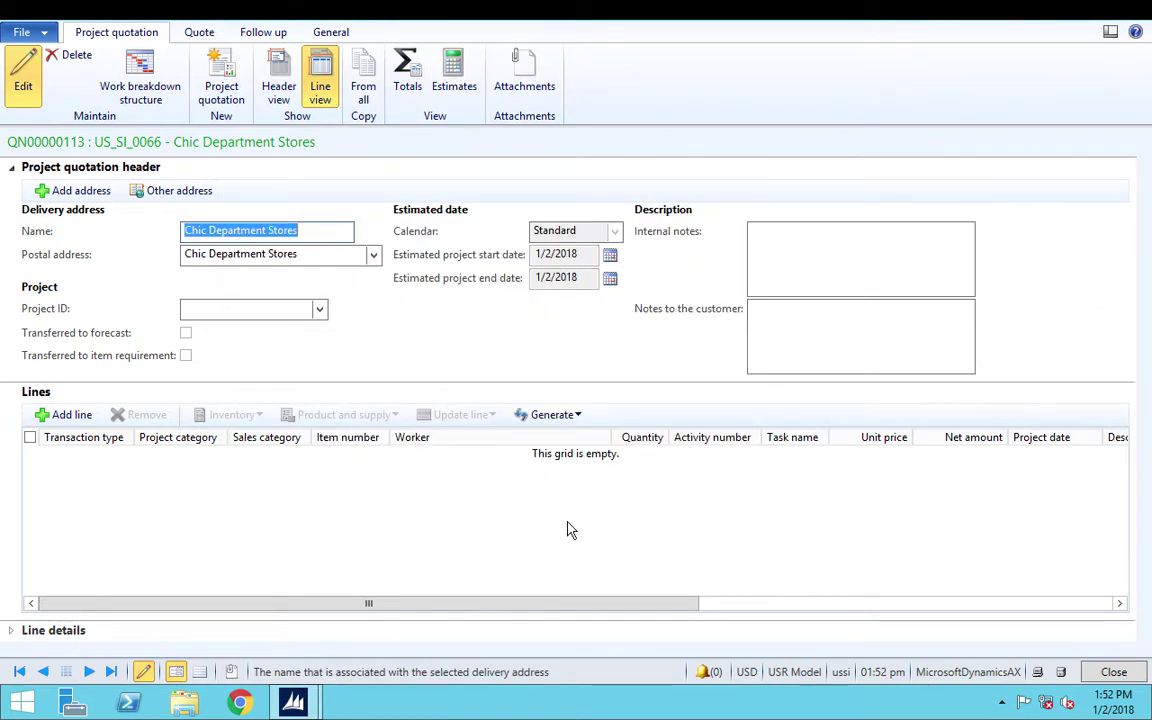
Generate quotation lines for QN00000113 from the work breakdown structure.
{"action": "left_click", "coordinate": [565, 416]}
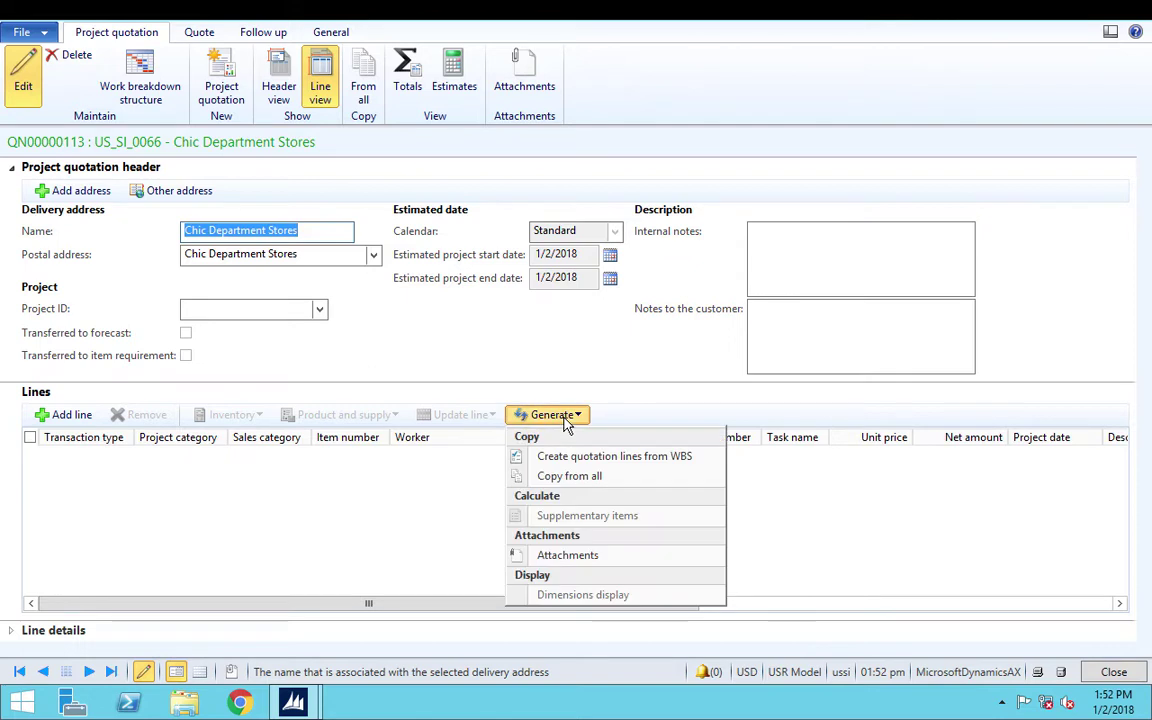
{"action": "left_click", "coordinate": [566, 460]}
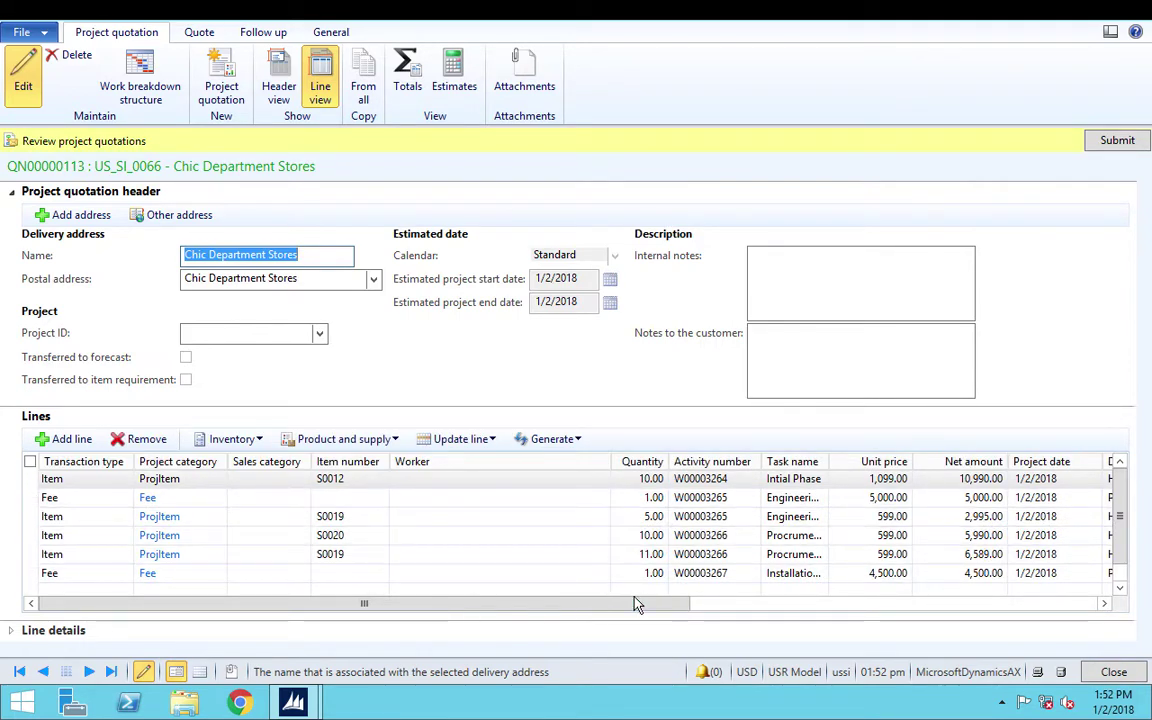
{"action": "mouse_move", "coordinate": [638, 609]}
{"action": "left_mouse_down"}
{"action": "mouse_move", "coordinate": [936, 609]}
{"action": "mouse_move", "coordinate": [1010, 627]}
{"action": "mouse_move", "coordinate": [1038, 617]}
{"action": "mouse_move", "coordinate": [645, 620]}
{"action": "left_mouse_up"}
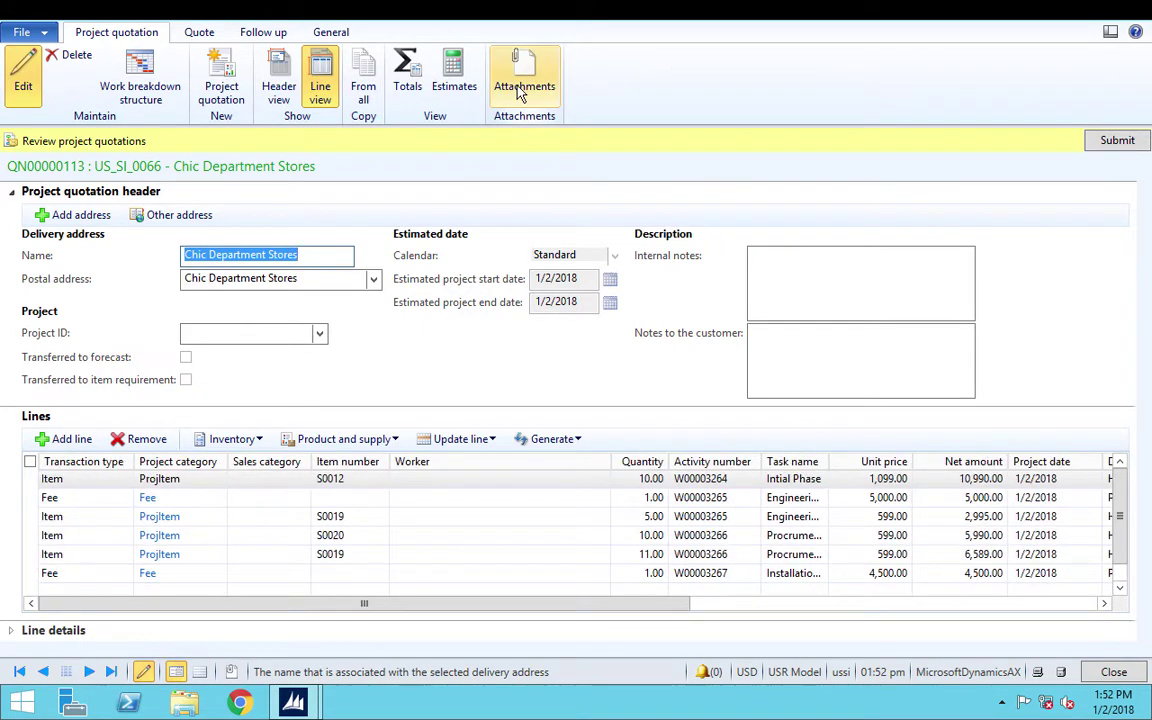
Check the estimates and the totals: 36,064.00 subtotal and 37,724.26 invoice amount.
{"action": "left_click", "coordinate": [452, 86]}
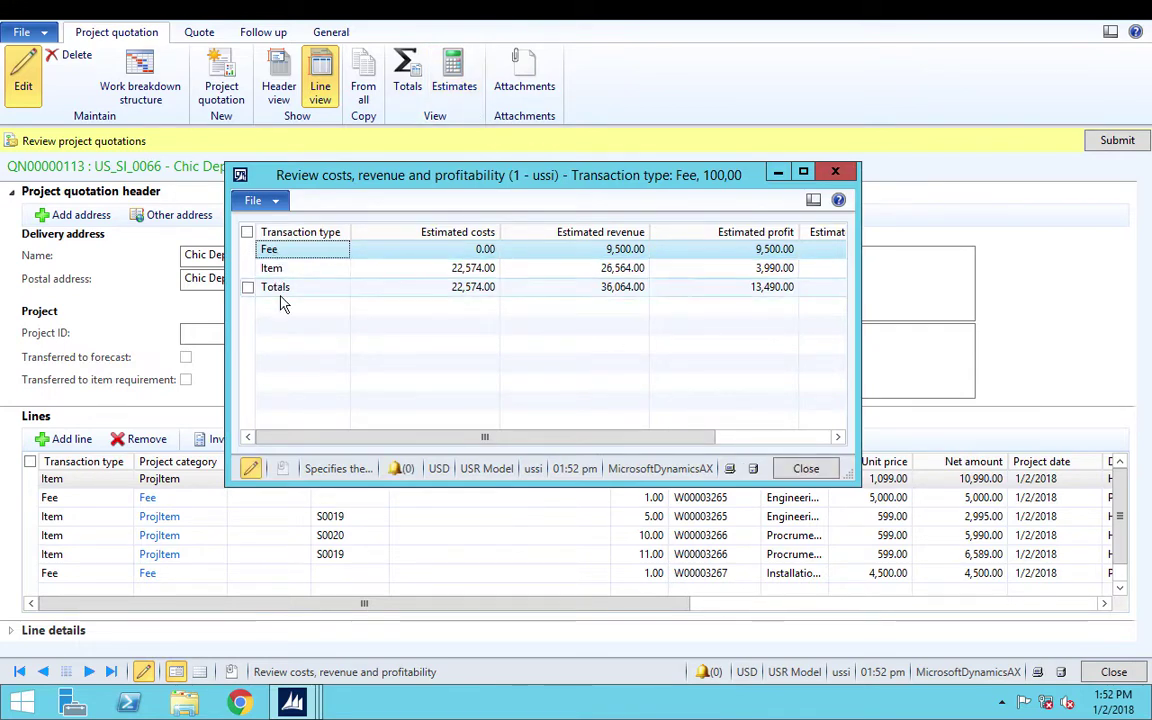
{"action": "left_click", "coordinate": [806, 467]}
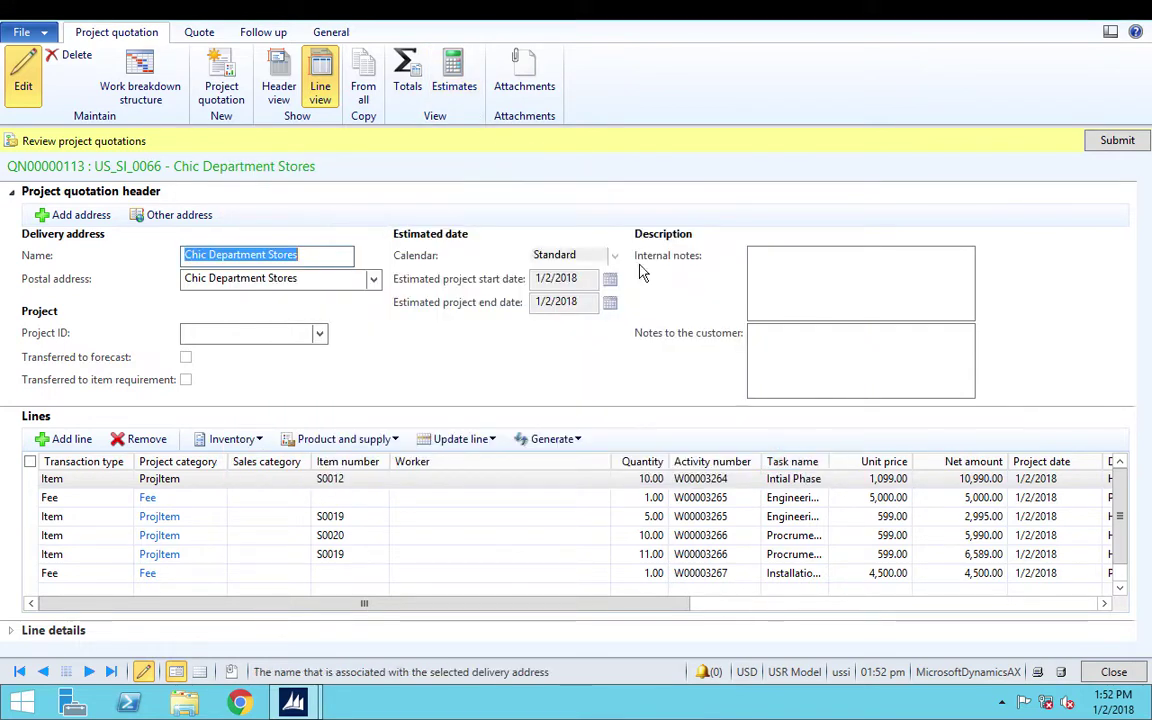
{"action": "left_click", "coordinate": [410, 80]}
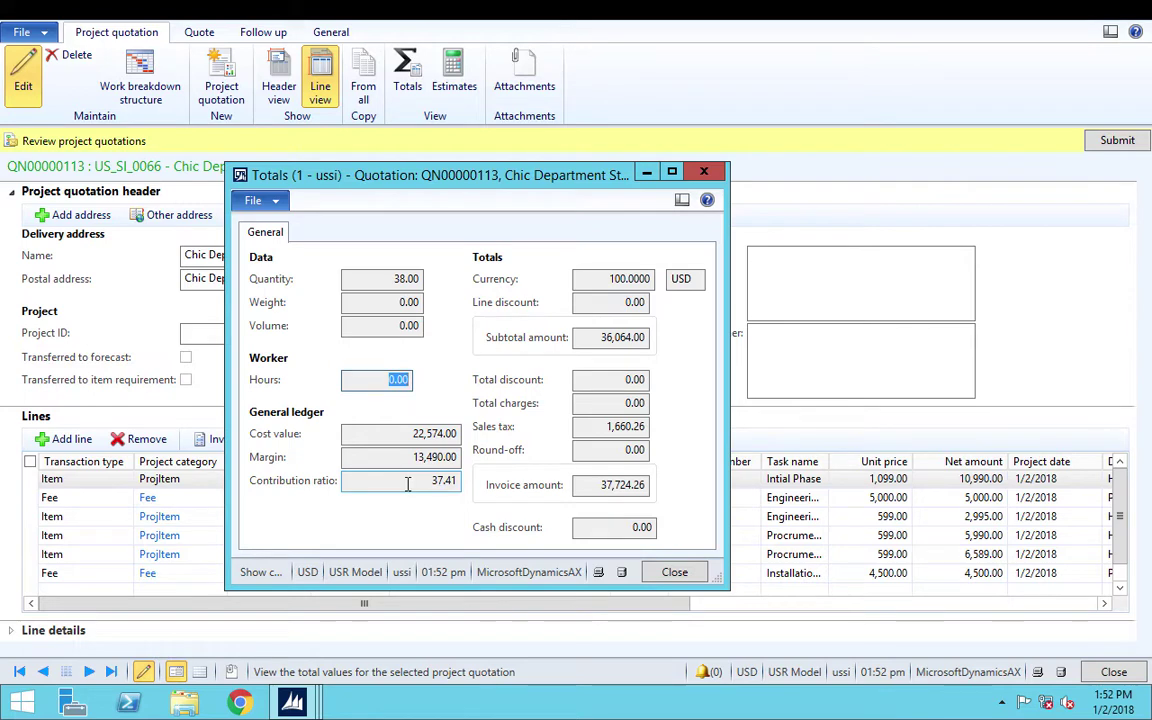
{"action": "left_click", "coordinate": [675, 574]}
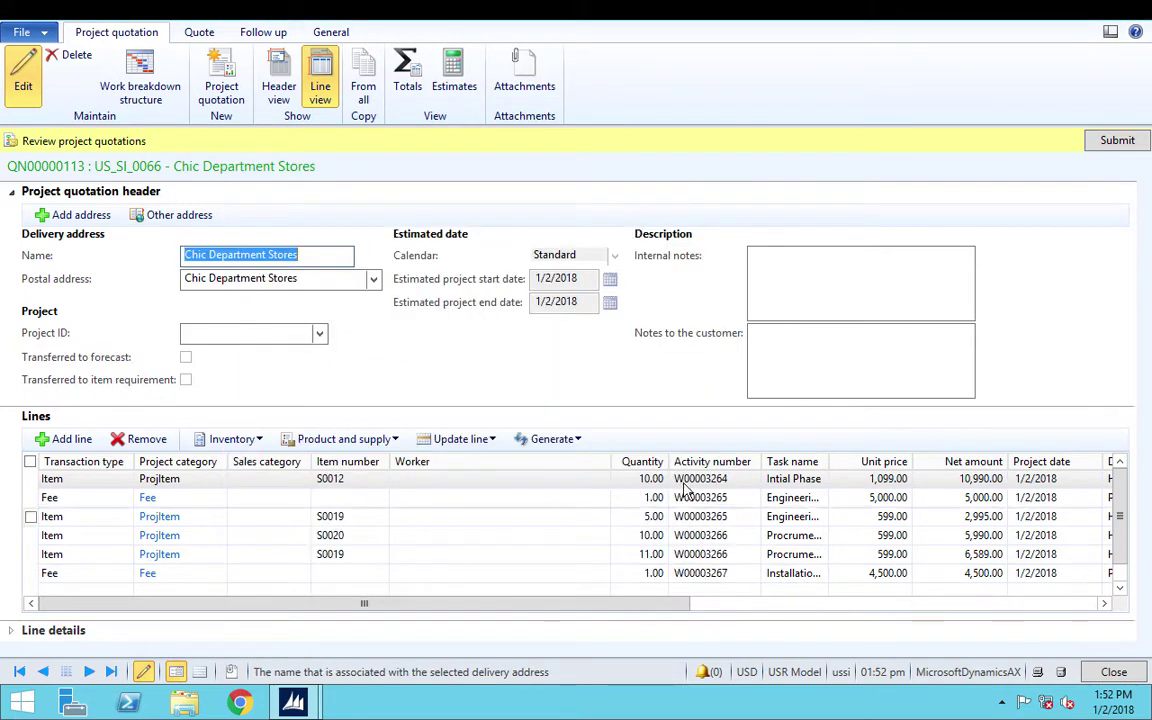
{"action": "left_click_drag", "start_coordinate": [638, 610], "coordinate": [507, 608]}
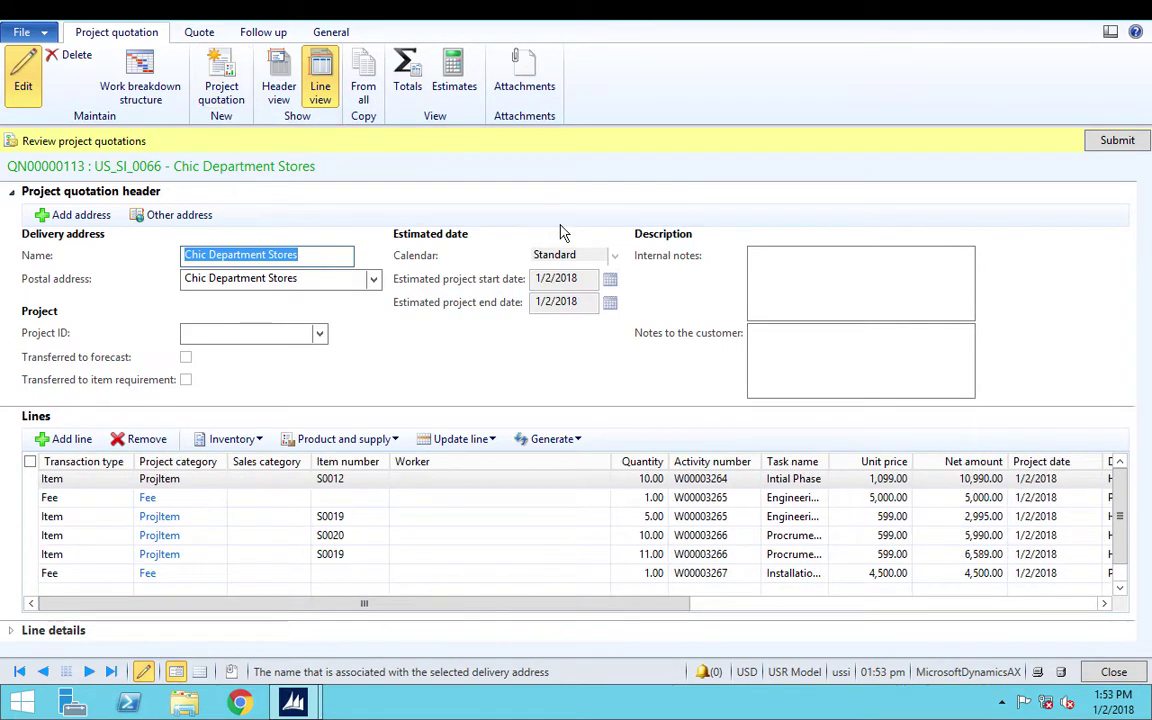
Submit quotation QN00000113 to the review workflow with the comment 'Kindly approve'.
{"action": "left_click", "coordinate": [1128, 143]}
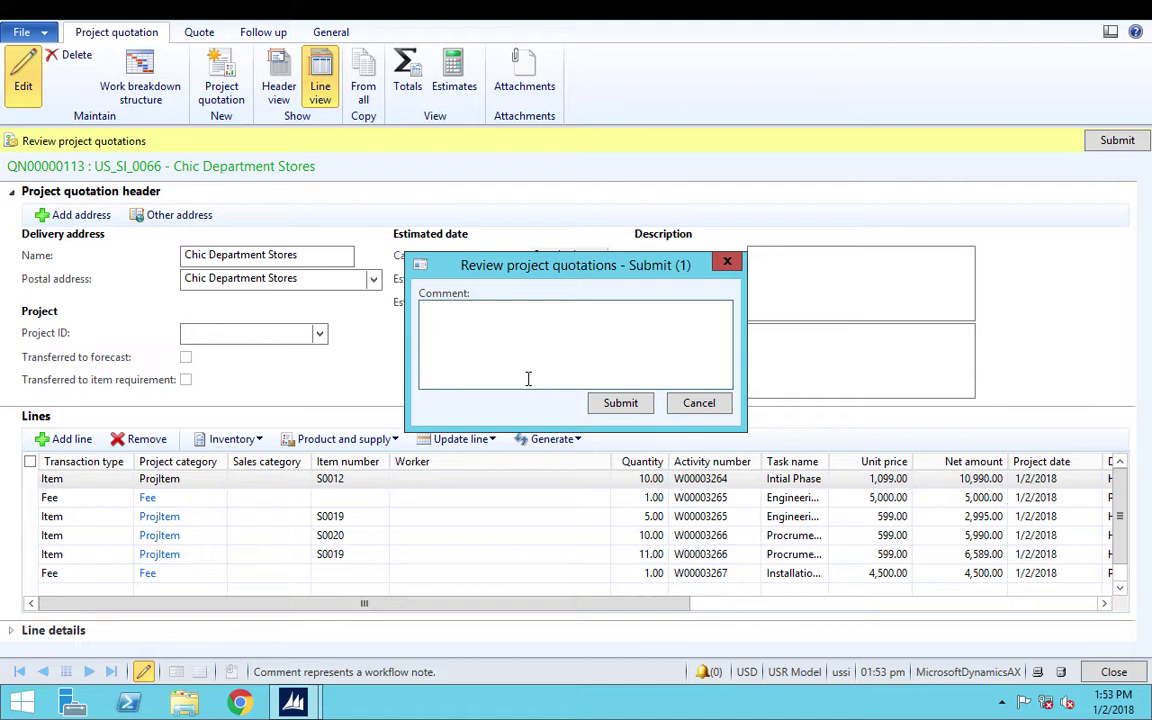
{"action": "type", "text": "WrKindly approve this Quotation"}
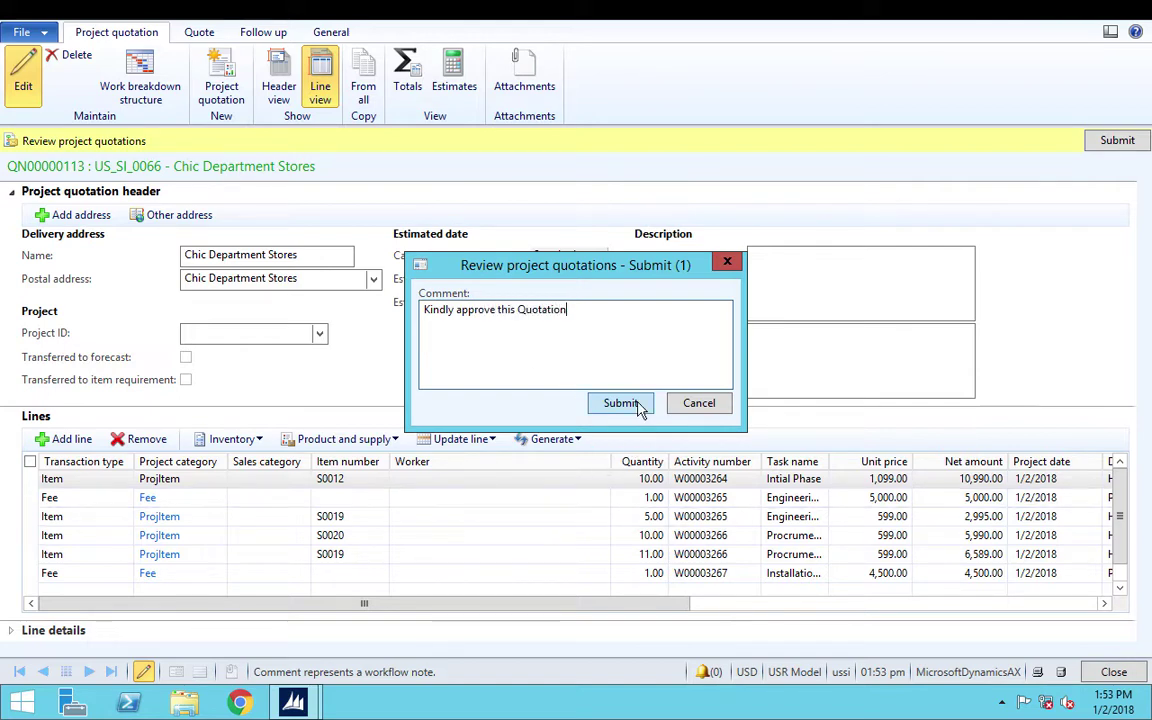
{"action": "left_click", "coordinate": [620, 403]}
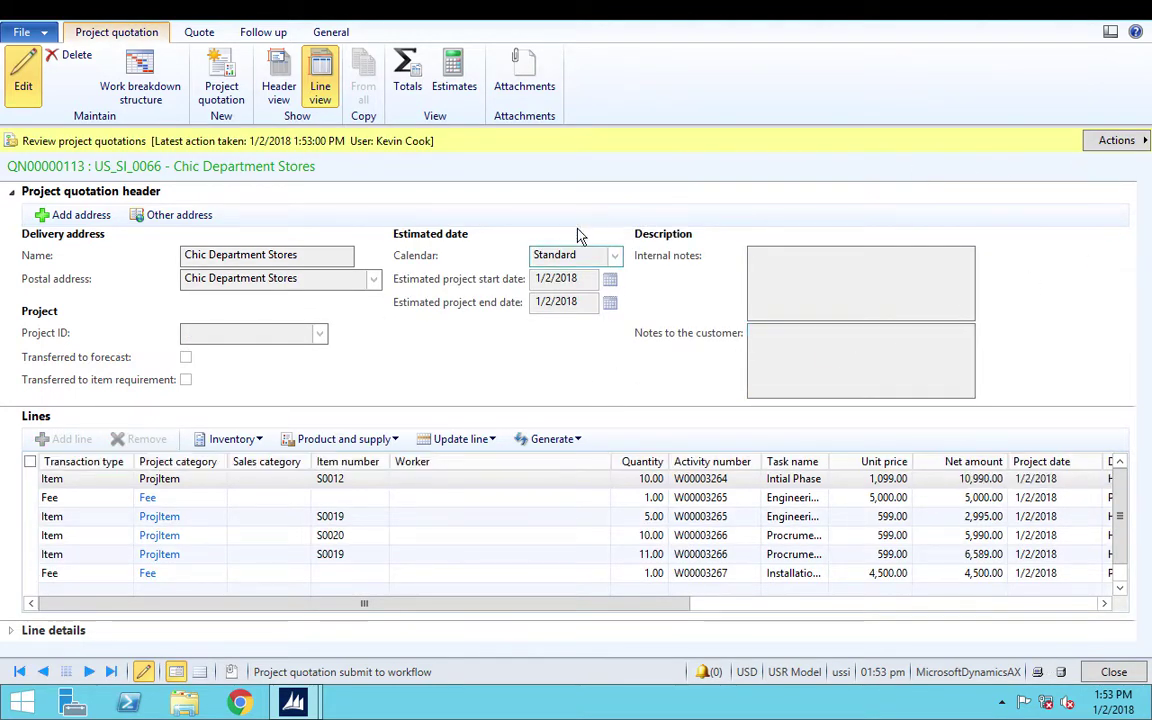
{"action": "left_click", "coordinate": [199, 32]}
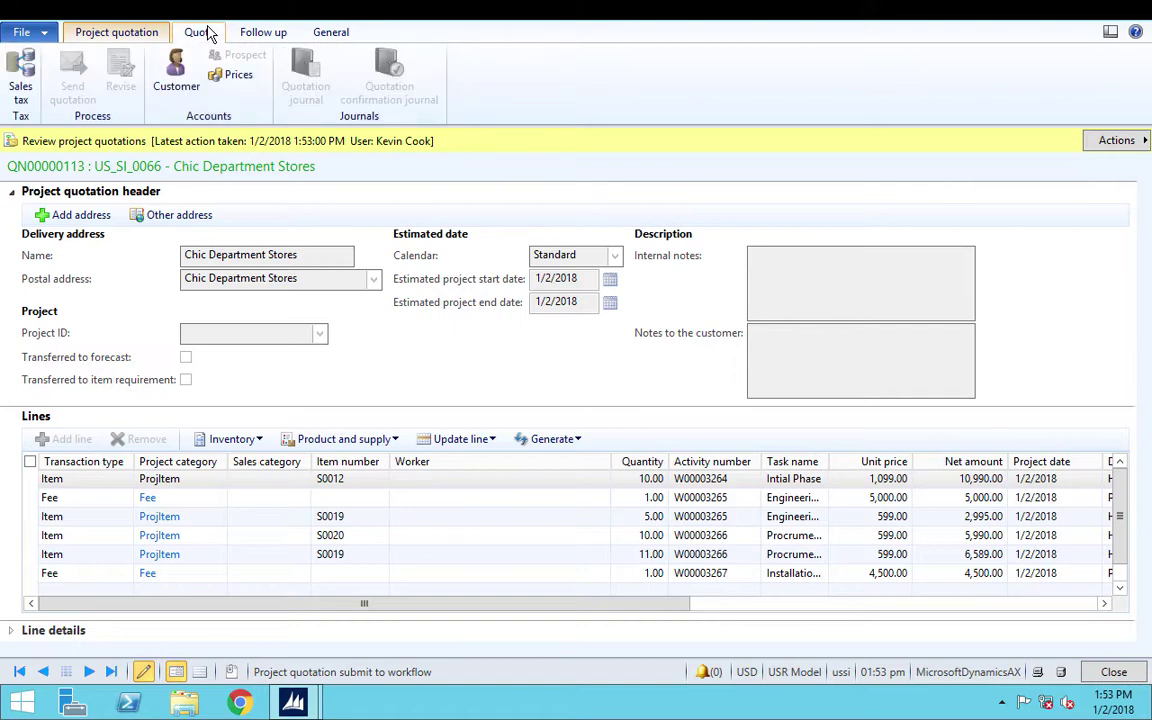
{"action": "left_click", "coordinate": [255, 34]}
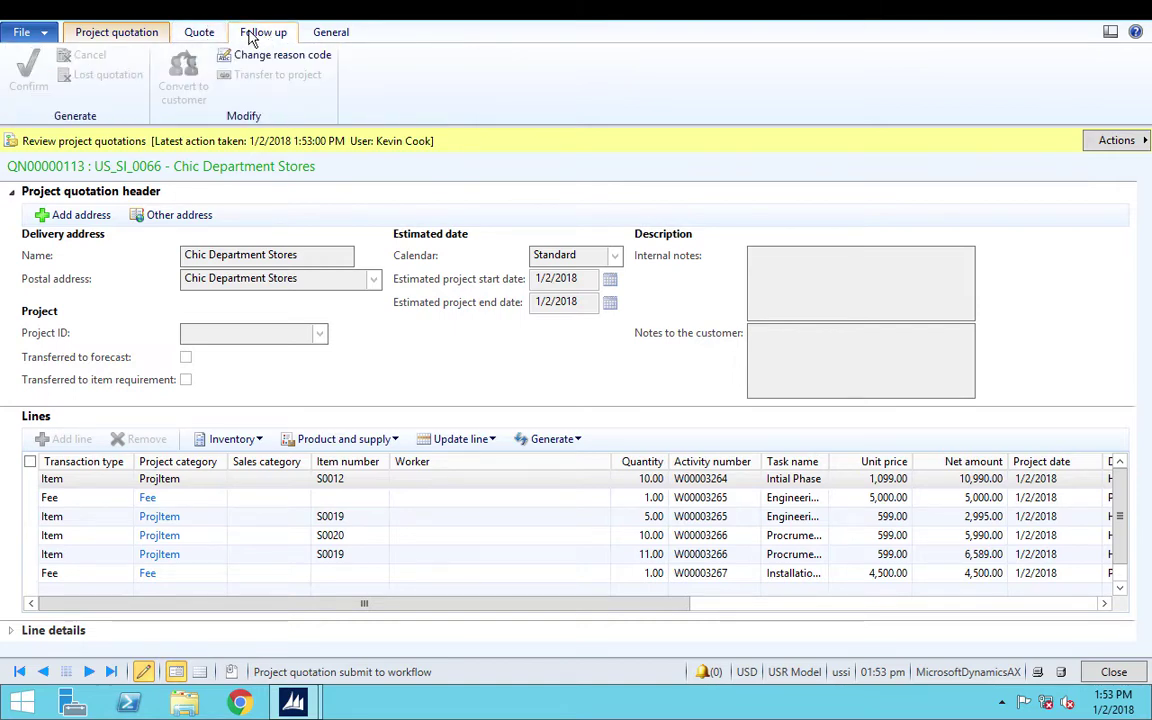
{"action": "left_click", "coordinate": [340, 32]}
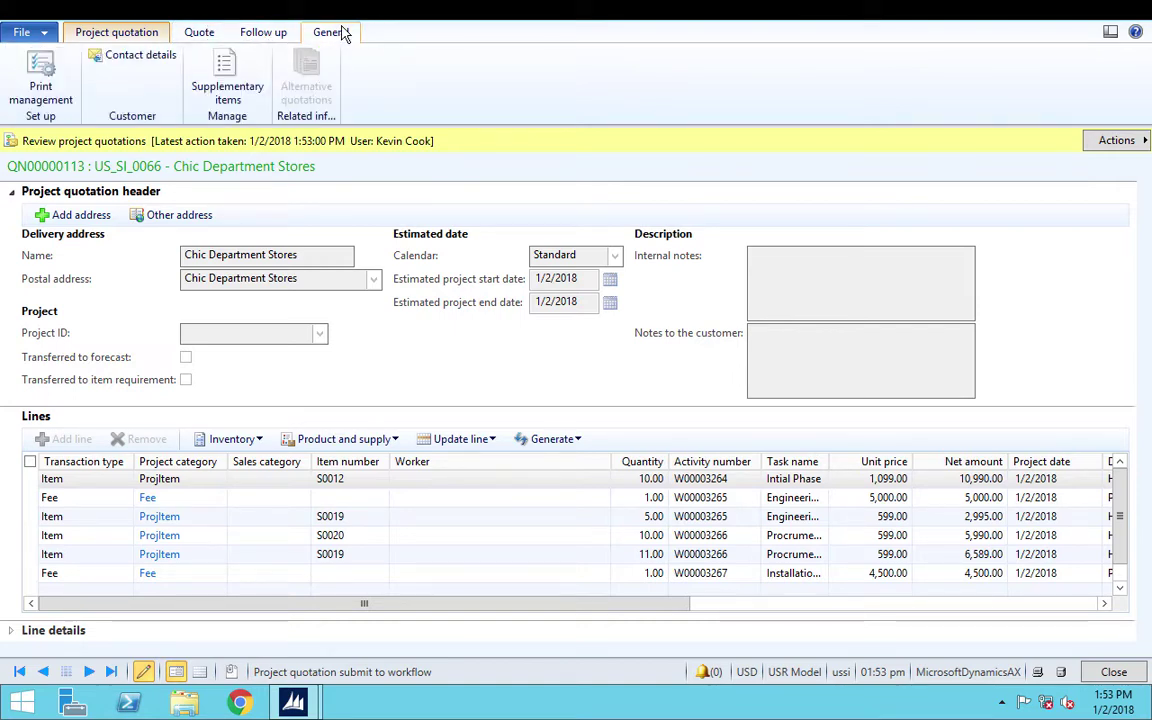
{"action": "left_click", "coordinate": [126, 32]}
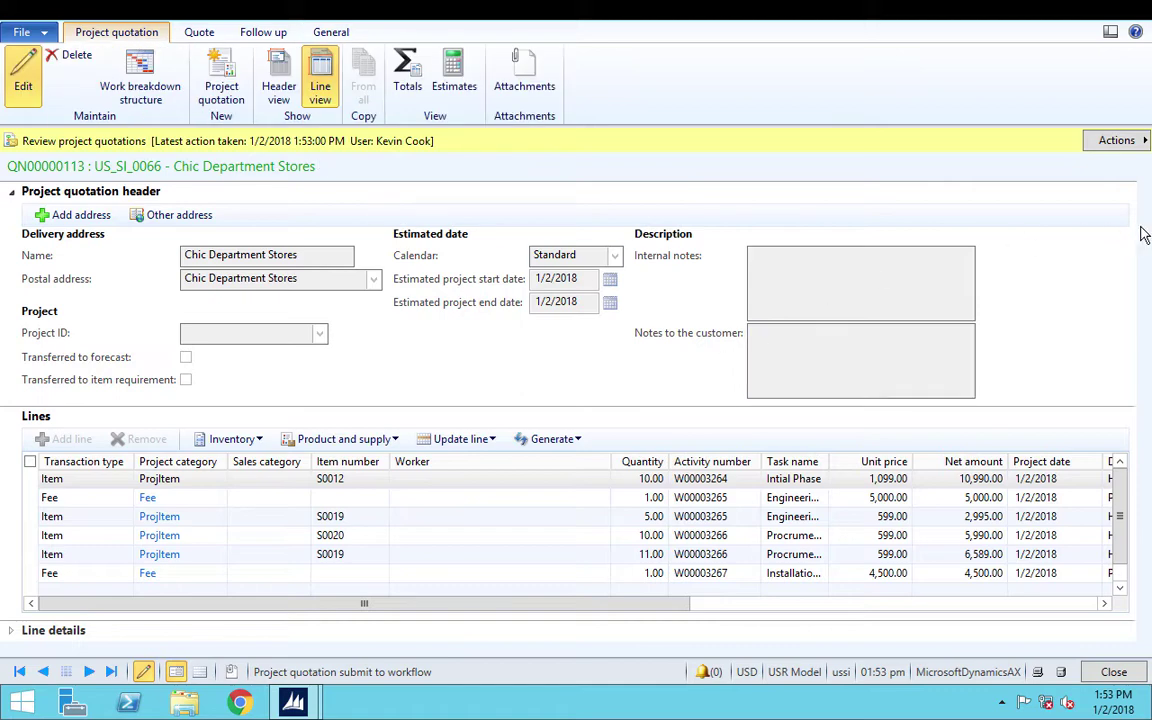
{"action": "left_click", "coordinate": [1116, 140]}
{"action": "left_click", "coordinate": [1032, 143]}
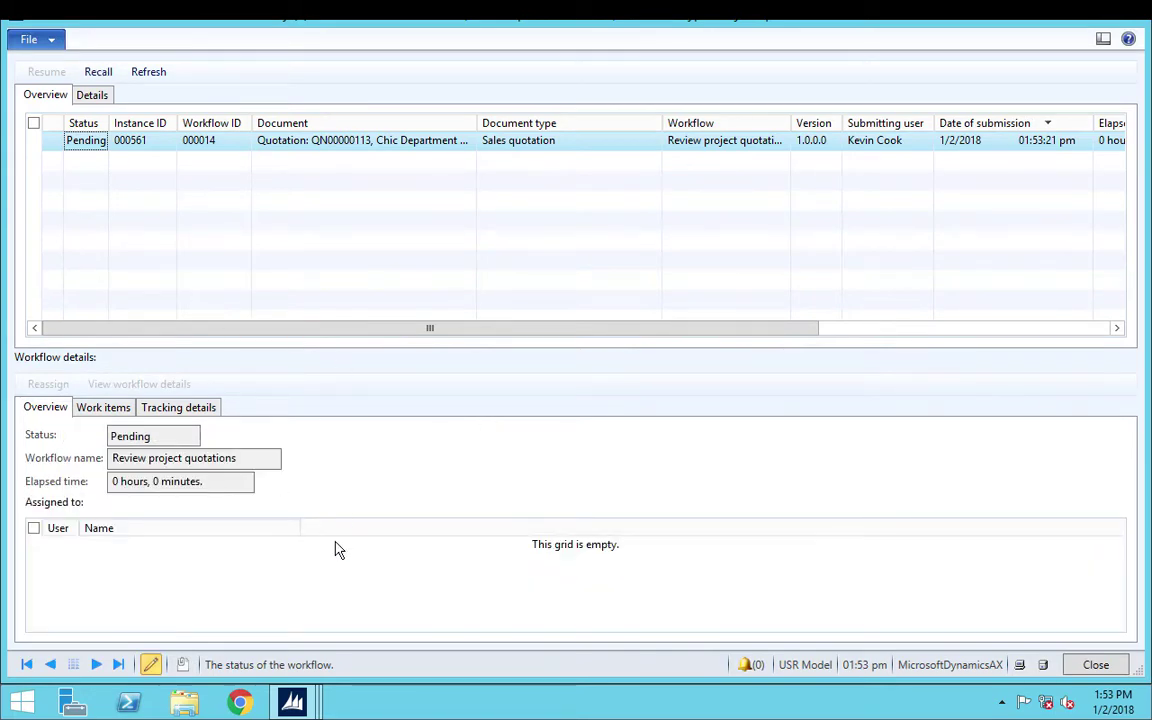
{"action": "left_click", "coordinate": [108, 410]}
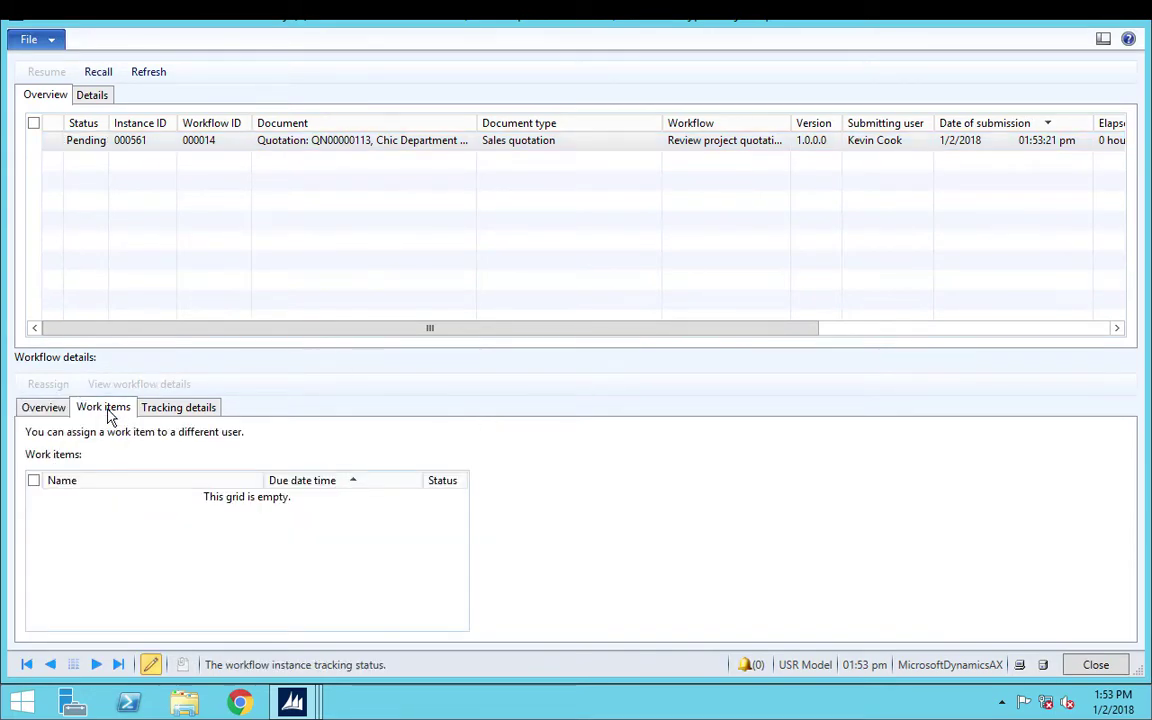
{"action": "left_click", "coordinate": [192, 412]}
{"action": "left_click", "coordinate": [41, 410]}
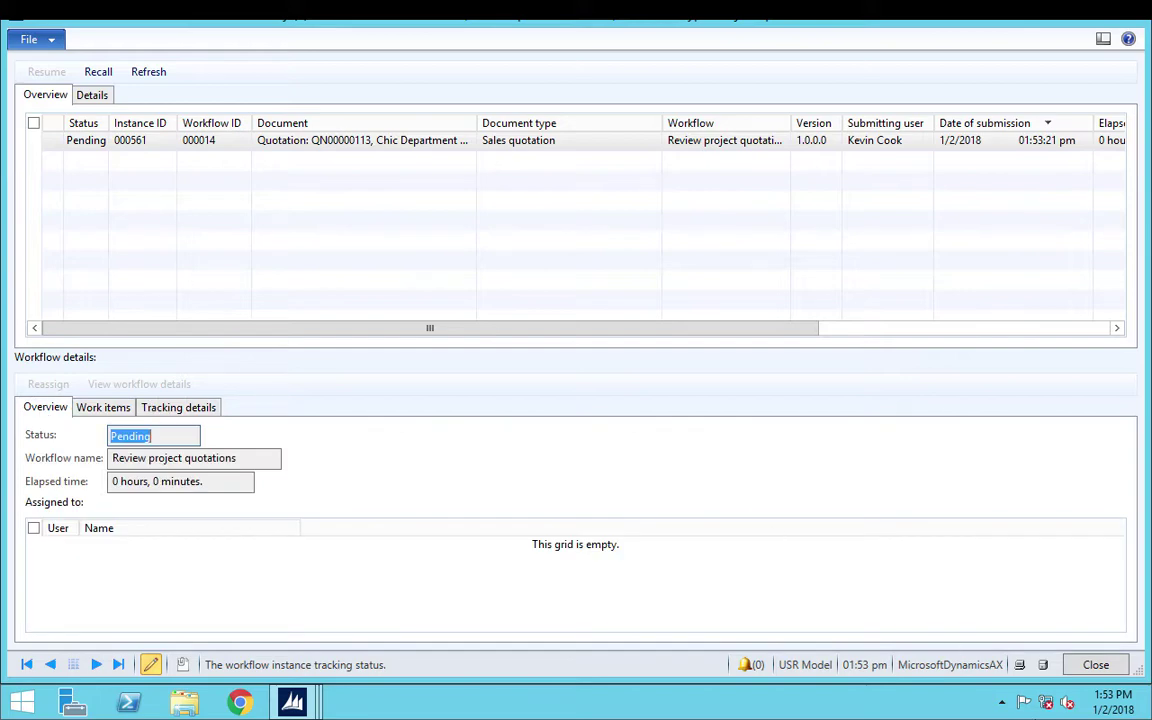
{"action": "left_click", "coordinate": [1095, 665]}
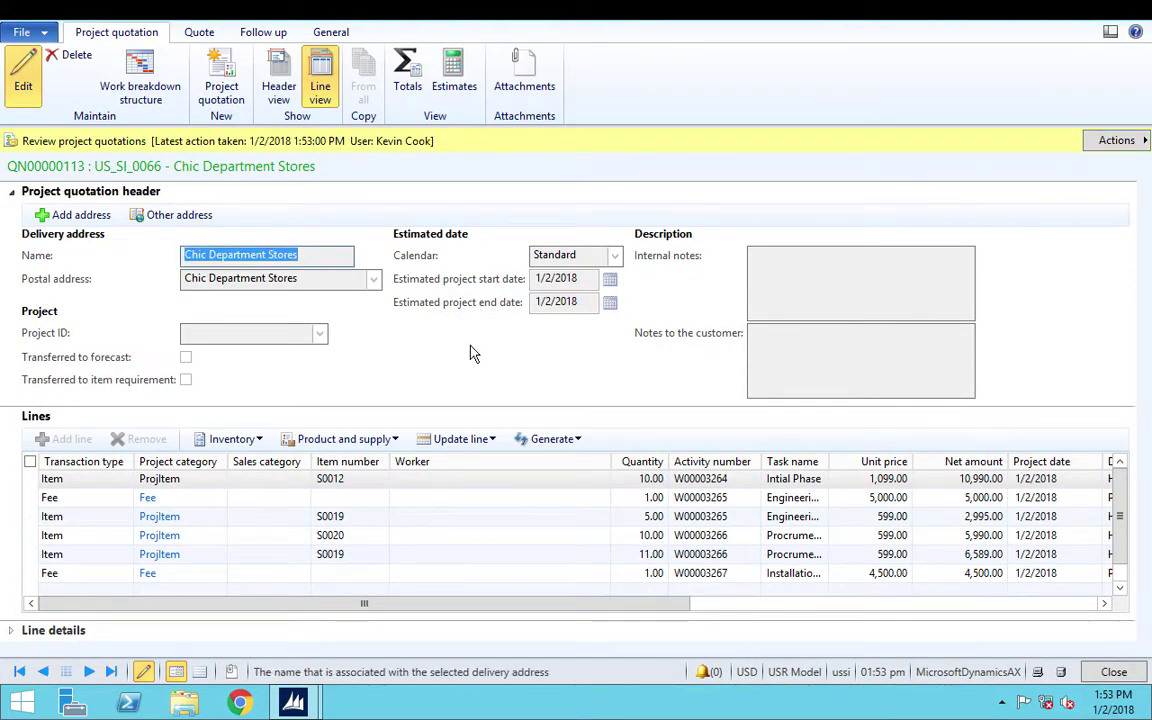
Close the quotation form and refresh the Project quotations list.
{"action": "left_click", "coordinate": [250, 33]}
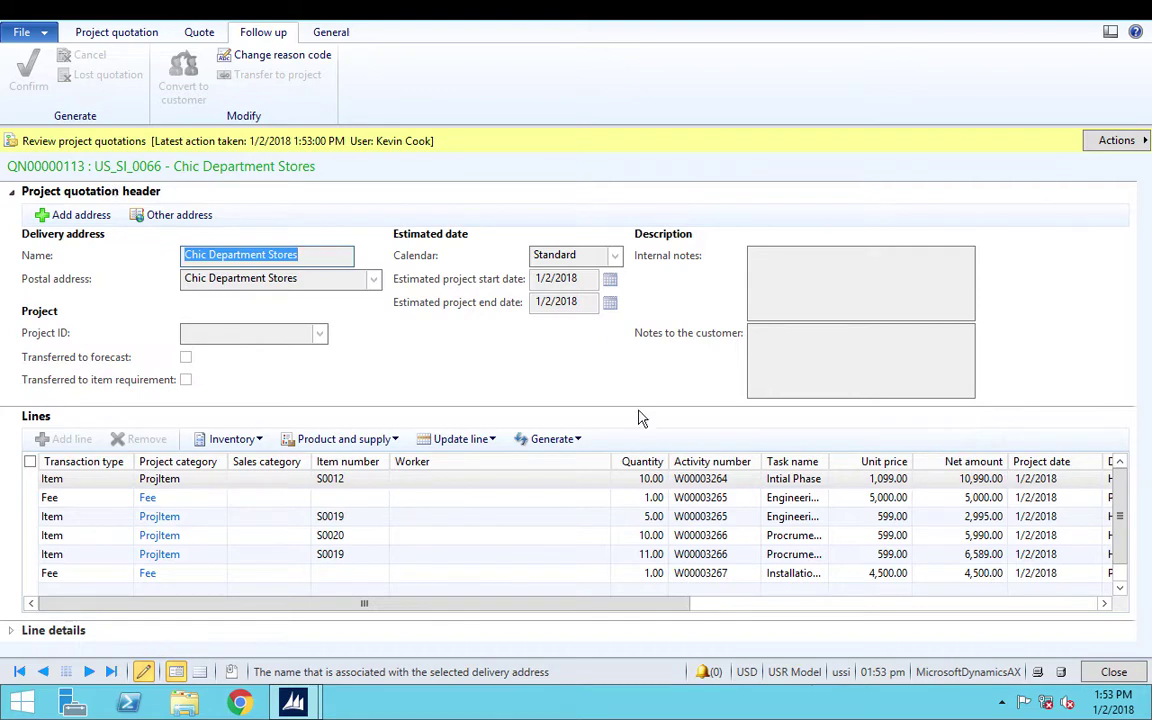
{"action": "left_click", "coordinate": [1104, 673]}
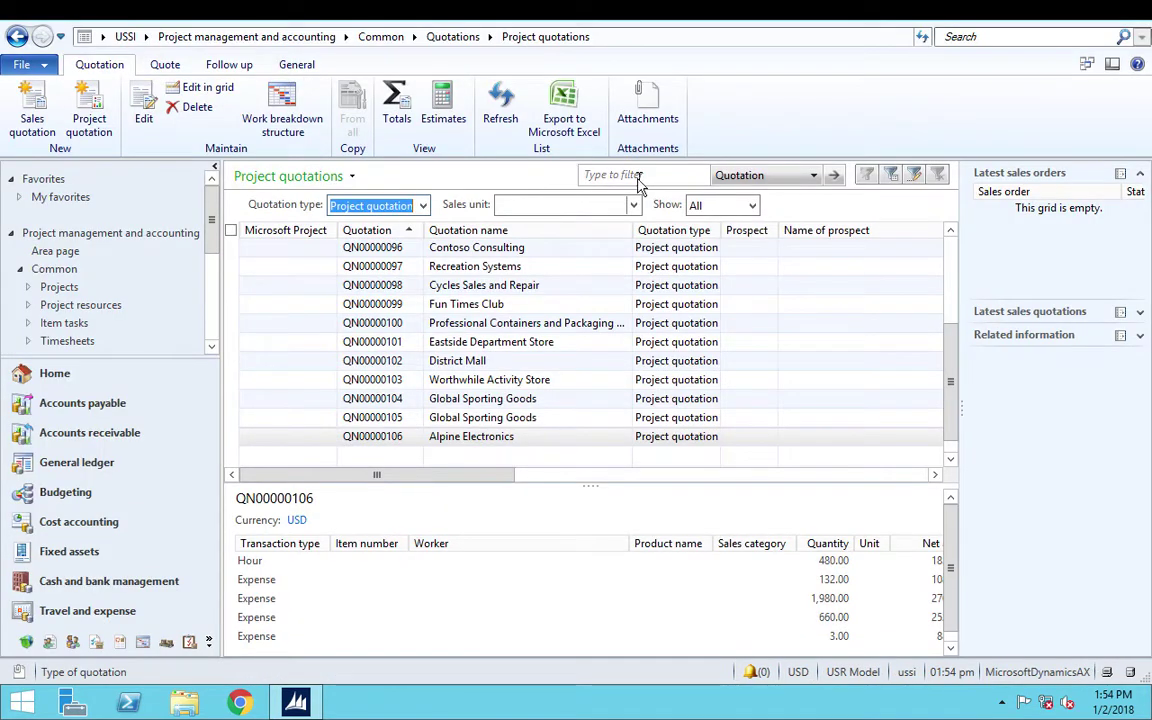
{"action": "left_click", "coordinate": [512, 115]}
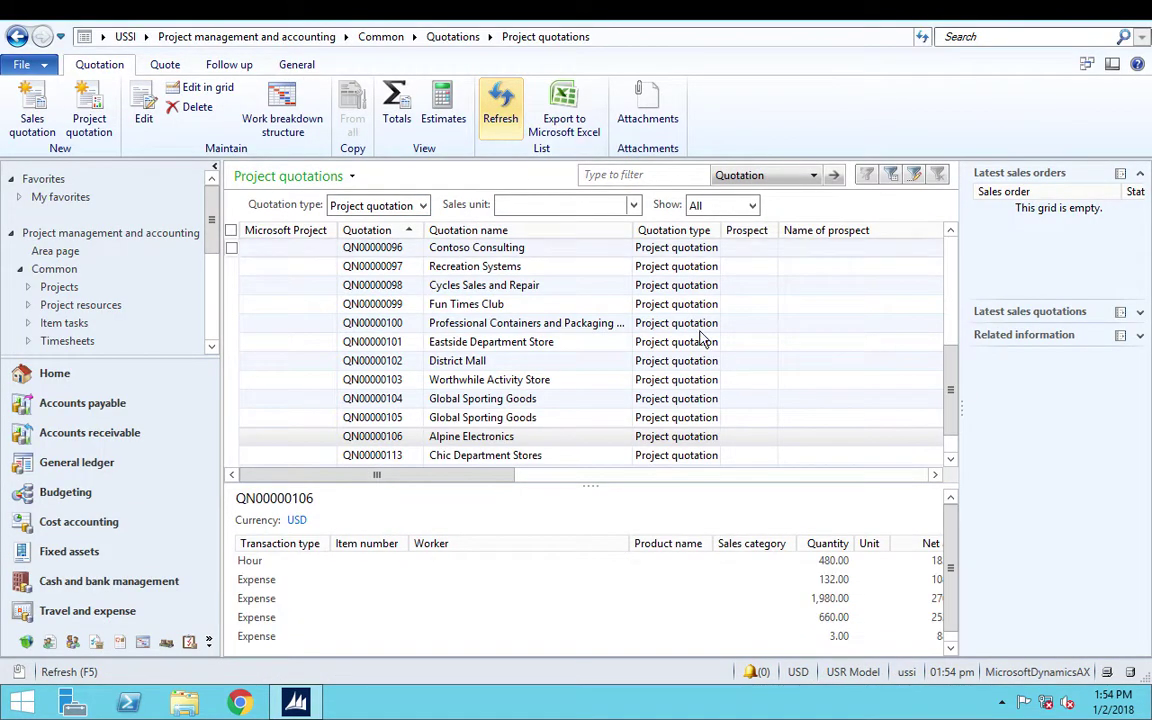
Reopen the Chic Department Stores quotation QN00000113, then close it with Esc.
{"action": "left_click", "coordinate": [495, 457]}
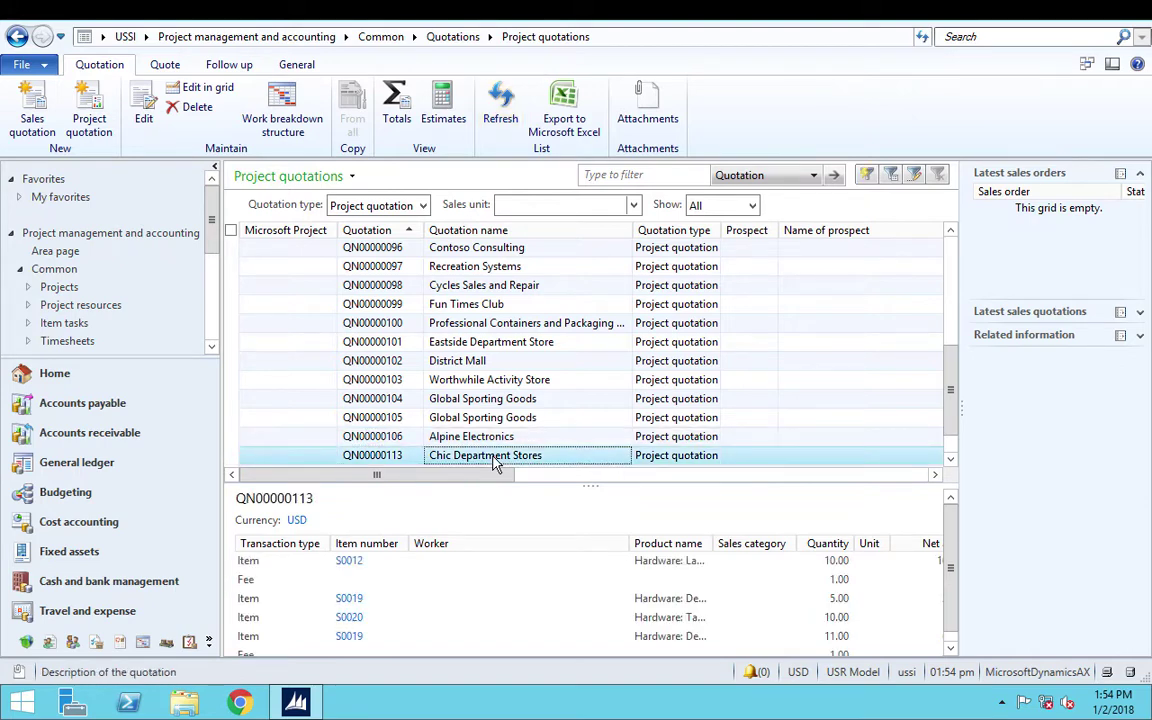
{"action": "double_click", "coordinate": [492, 455]}
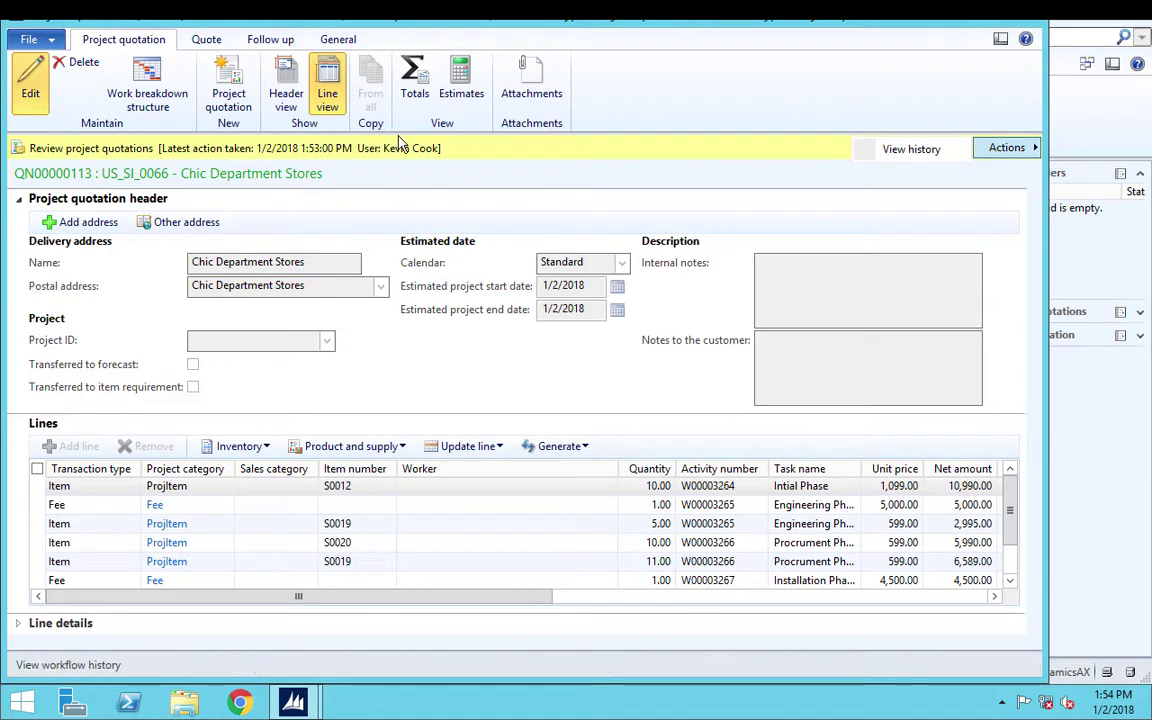
{"action": "left_click", "coordinate": [276, 44]}
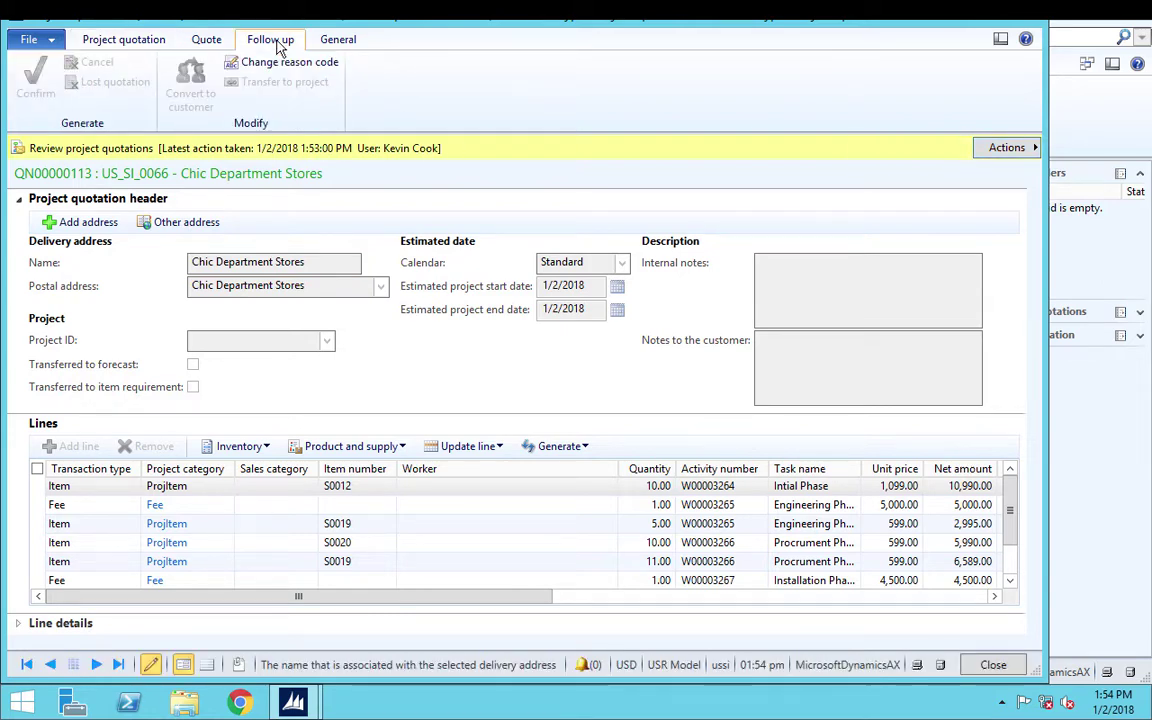
{"action": "left_click", "coordinate": [108, 40]}
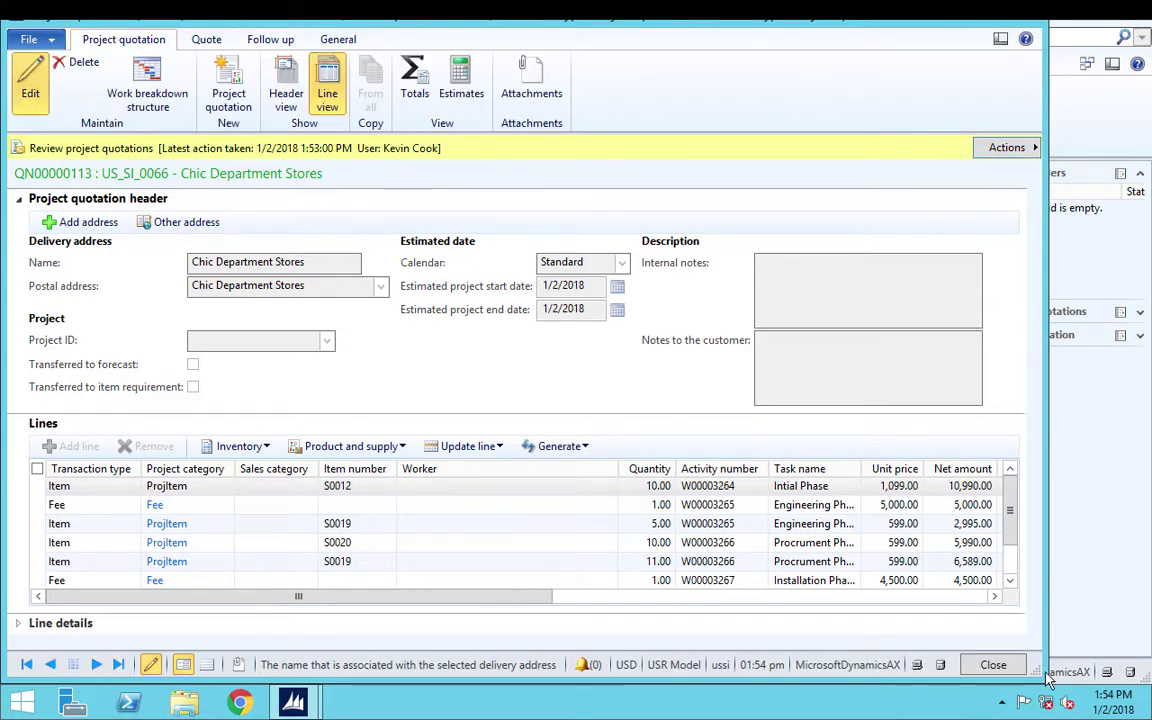
{"action": "key", "text": "Escape"}
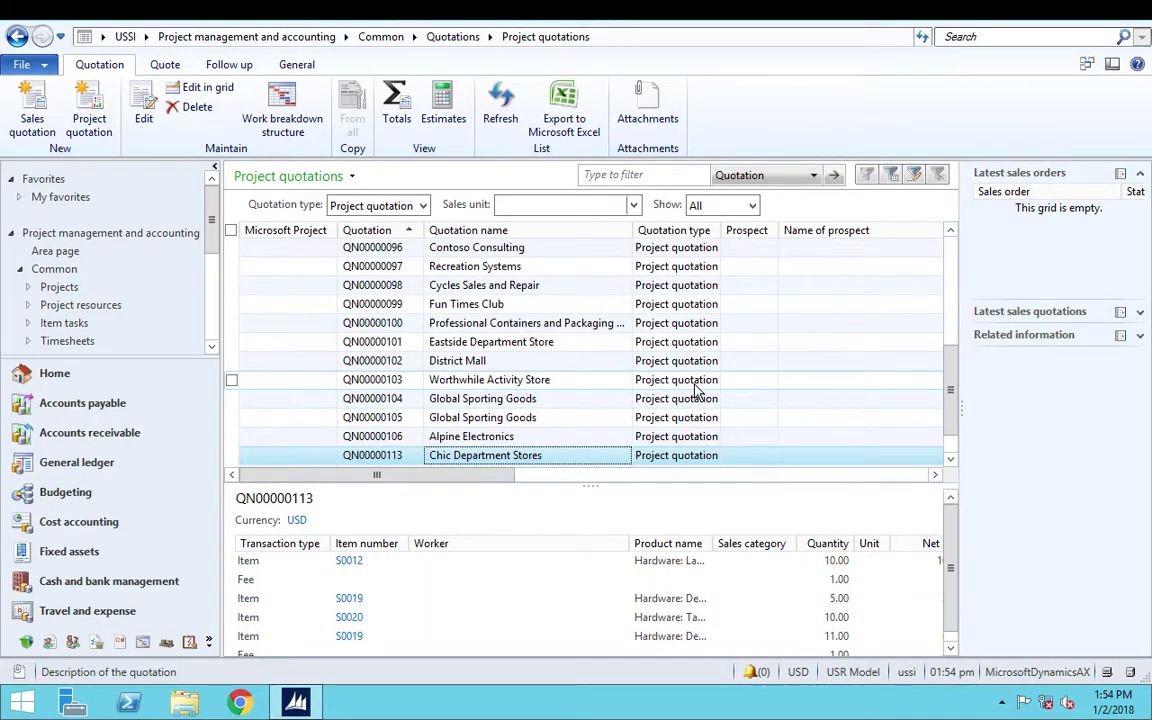
Open the Review project quotations workflow from the Project management and accounting workflows list.
{"action": "left_click", "coordinate": [222, 40]}
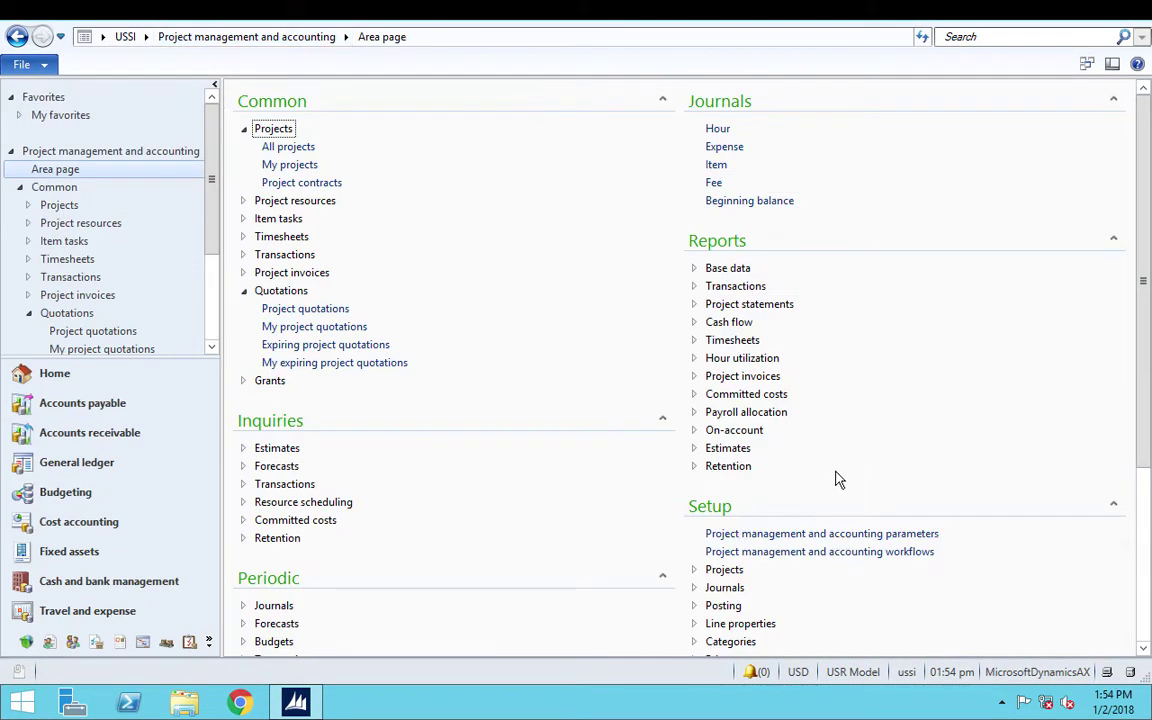
{"action": "left_click", "coordinate": [800, 551]}
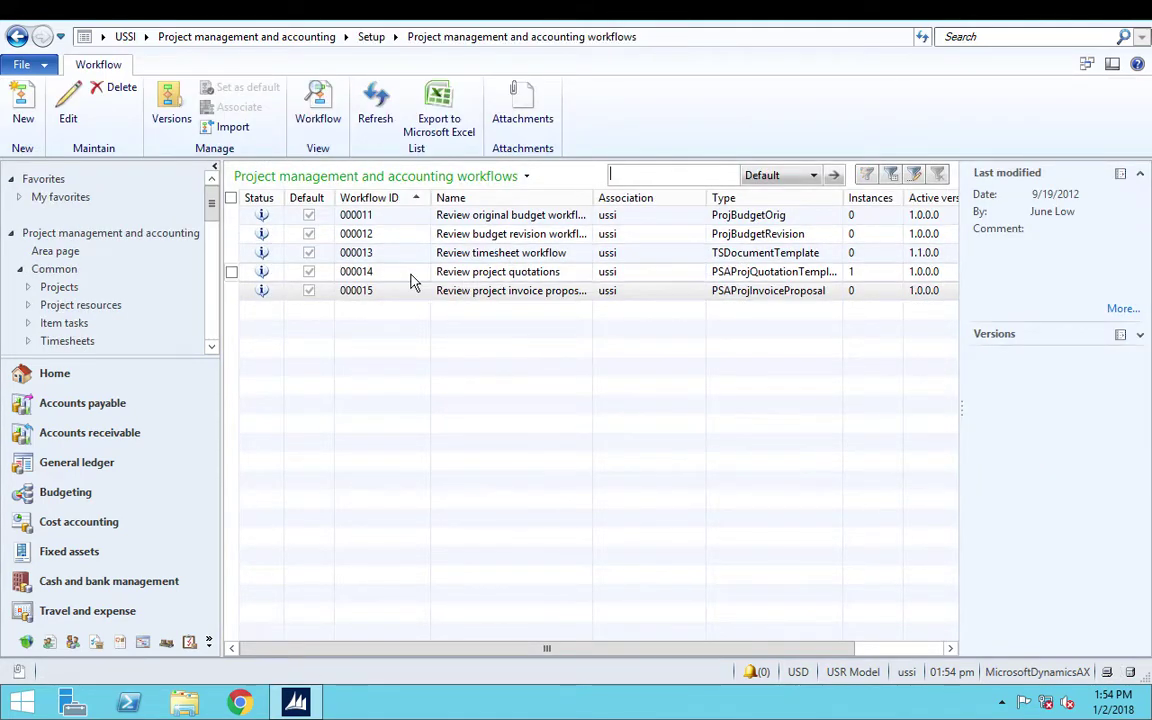
{"action": "left_click", "coordinate": [190, 38]}
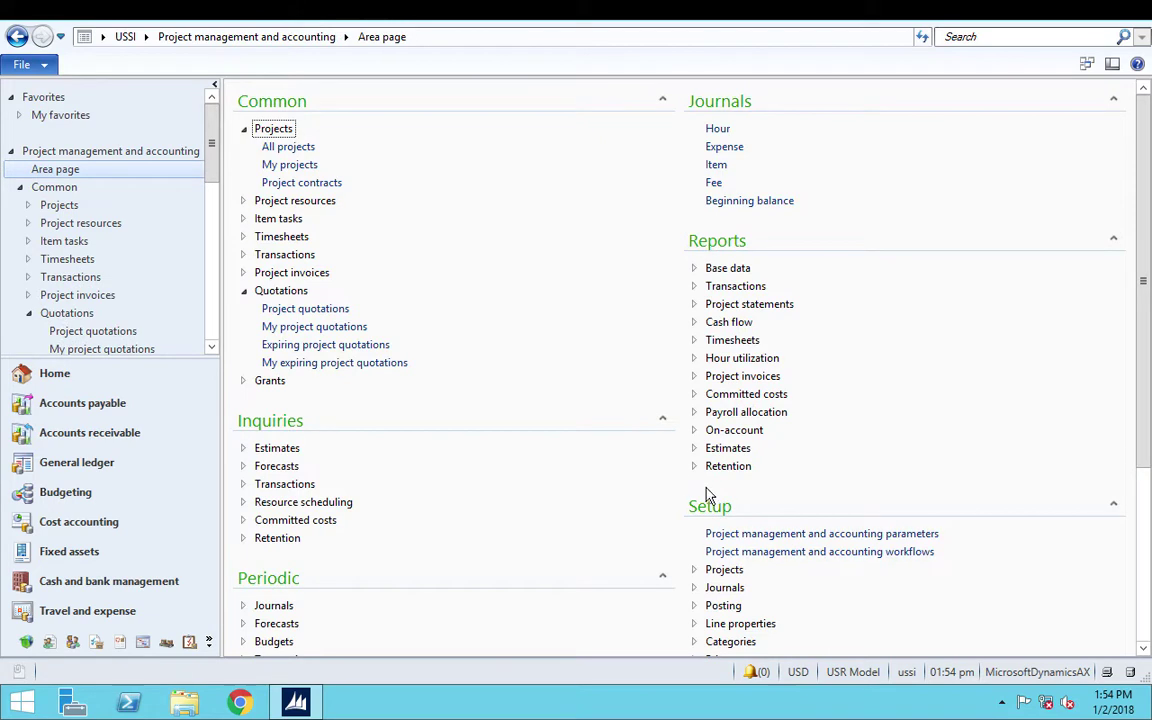
{"action": "left_click", "coordinate": [820, 552]}
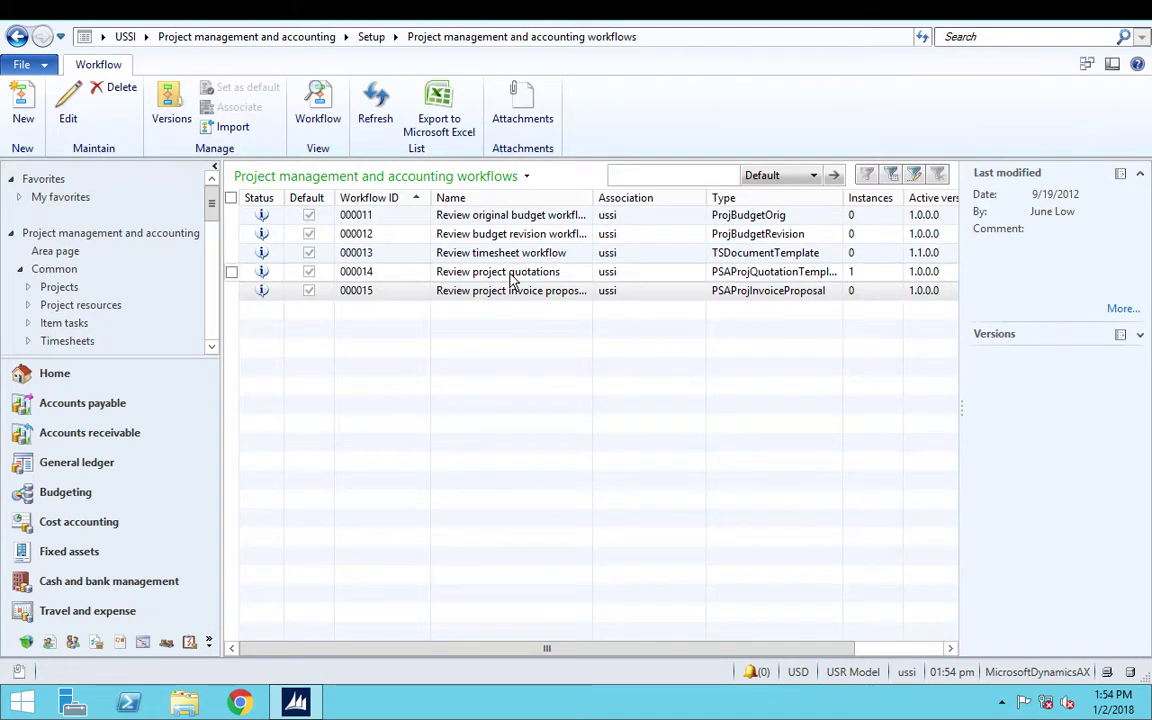
{"action": "left_click", "coordinate": [510, 274]}
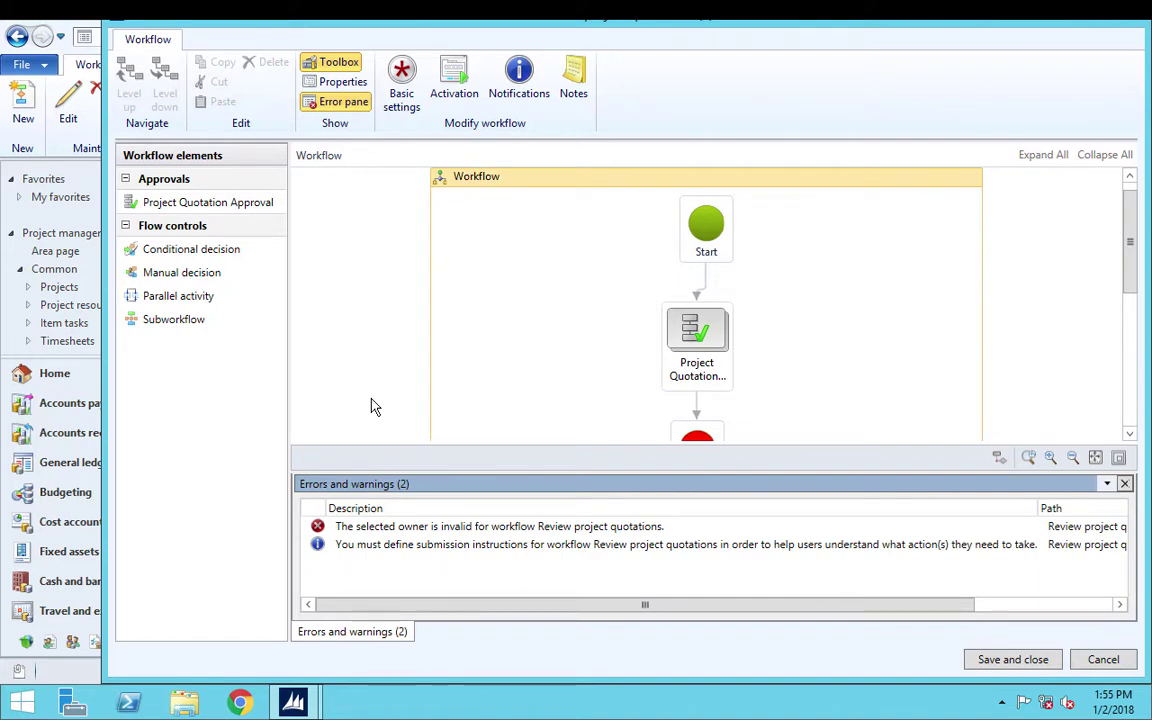
Go a level down into Project Quotation Approval 1 and open Step 1's properties.
{"action": "left_click", "coordinate": [417, 524]}
{"action": "left_click", "coordinate": [720, 363]}
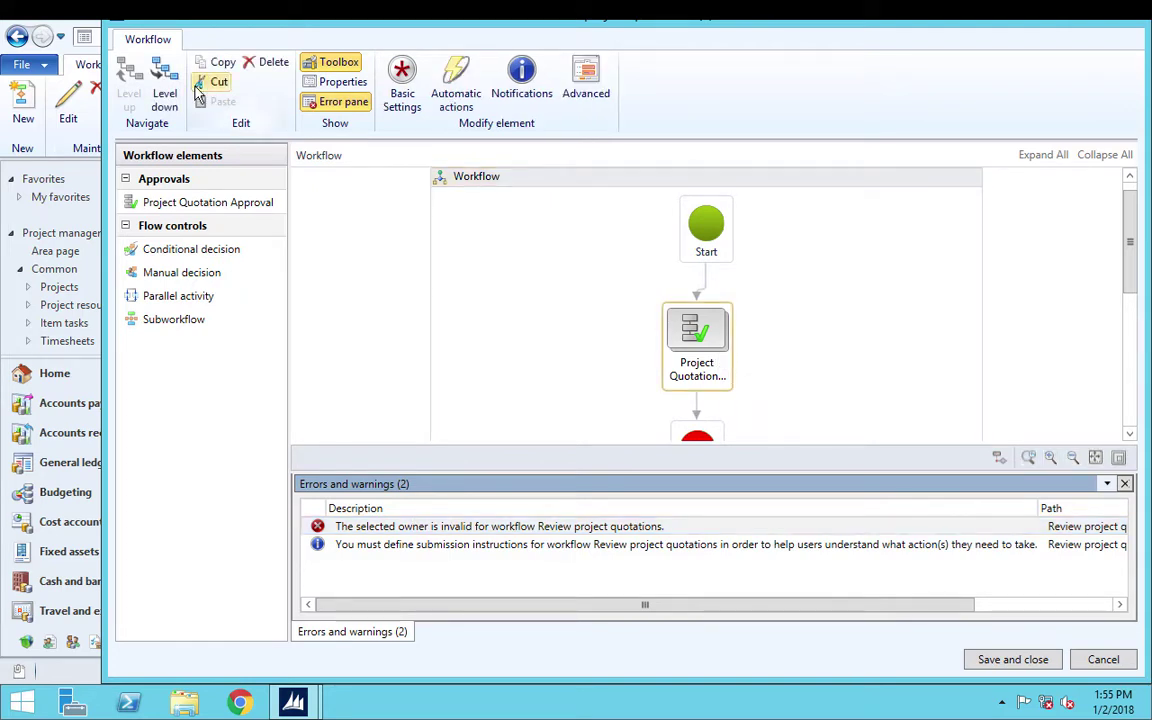
{"action": "left_click", "coordinate": [163, 88]}
{"action": "left_click", "coordinate": [726, 311]}
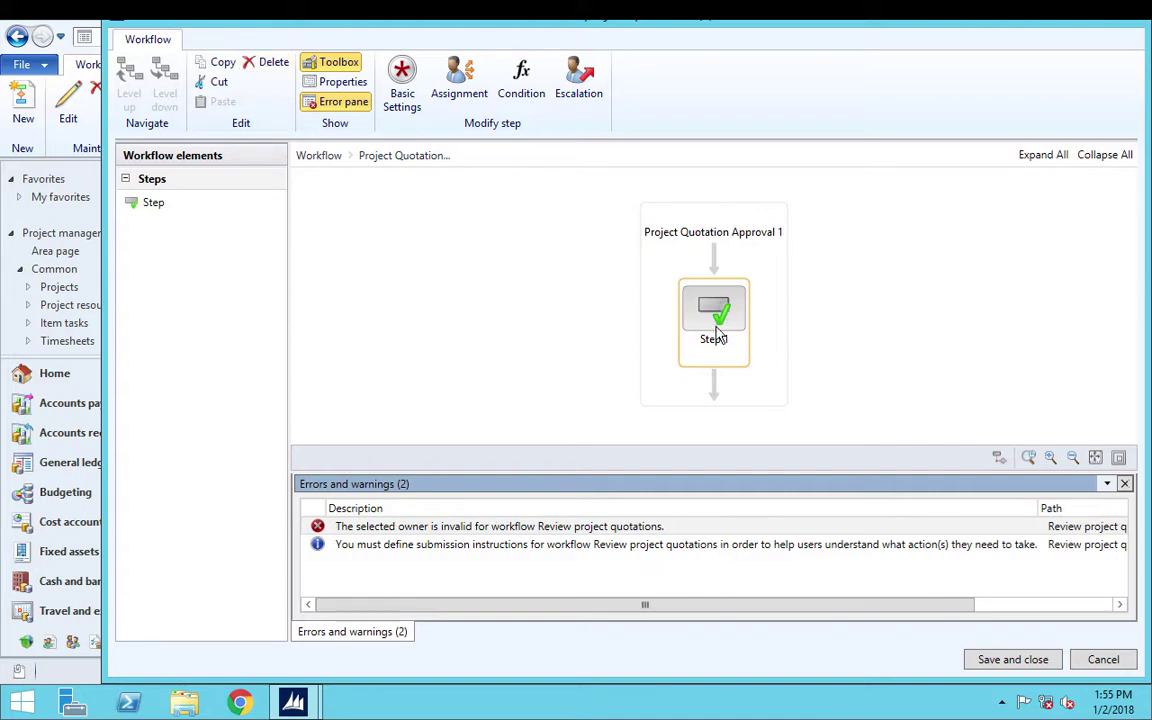
{"action": "right_click", "coordinate": [716, 335]}
{"action": "left_click", "coordinate": [763, 466]}
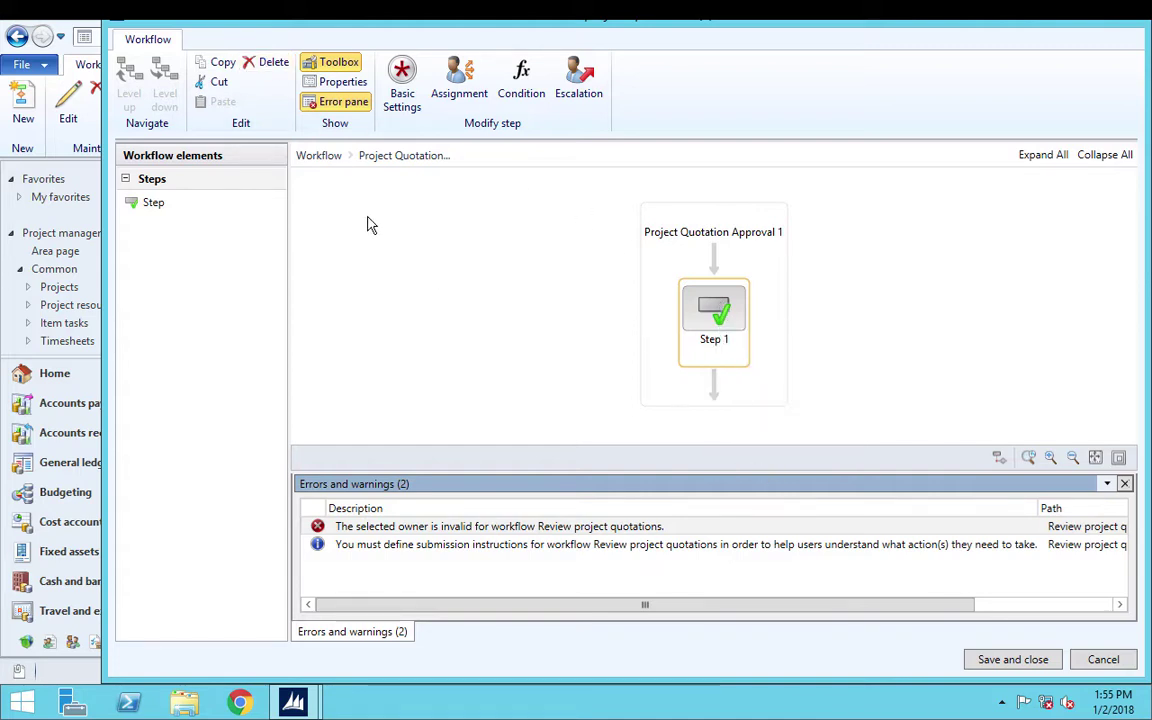
Review Step 1's Assignment, Basic settings, Condition and Escalation pages, with Administrator assigned.
{"action": "left_click", "coordinate": [173, 268]}
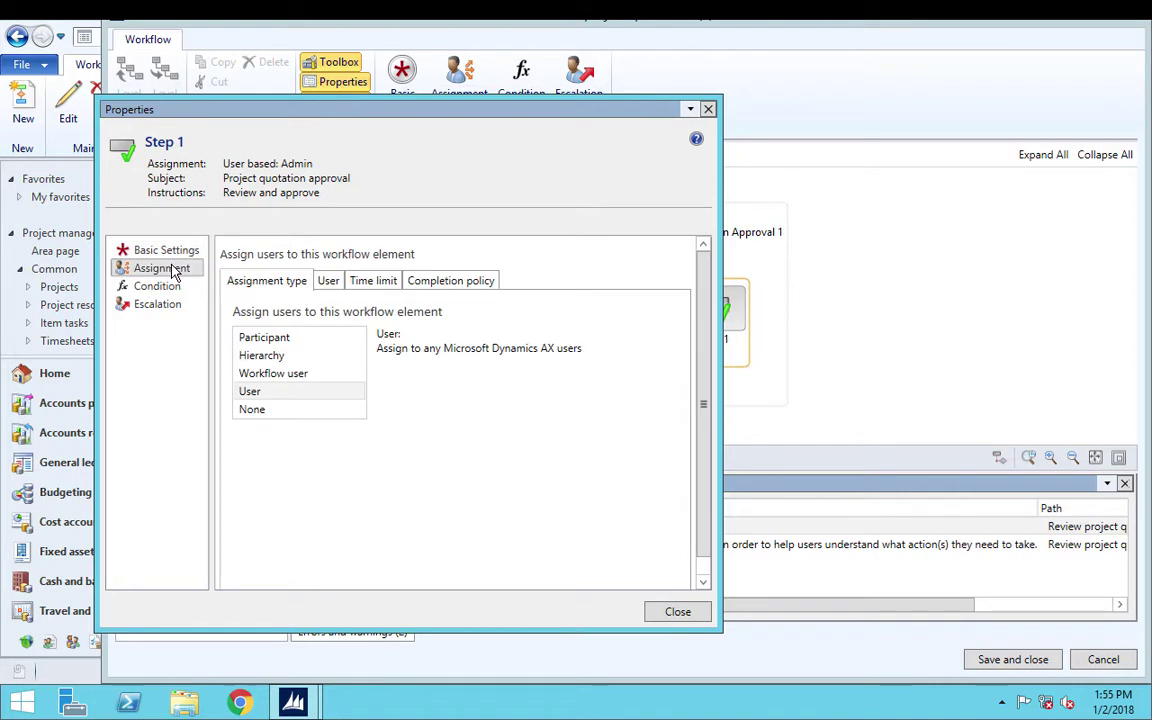
{"action": "left_click", "coordinate": [332, 281]}
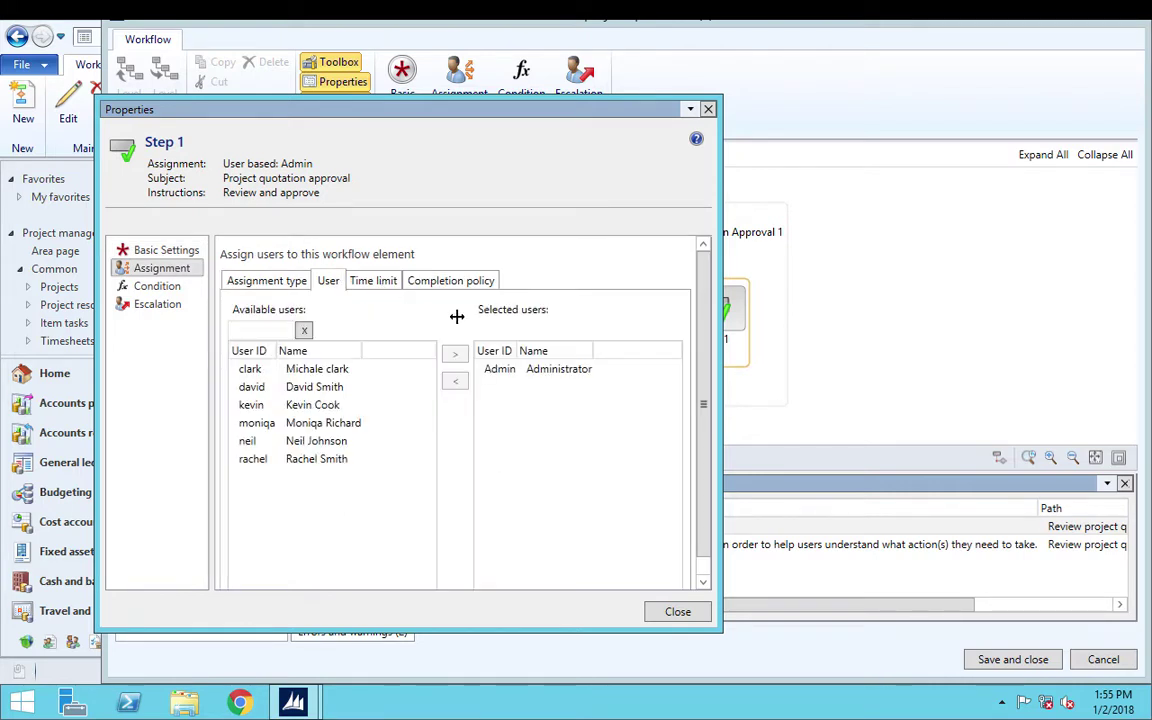
{"action": "left_click", "coordinate": [574, 370]}
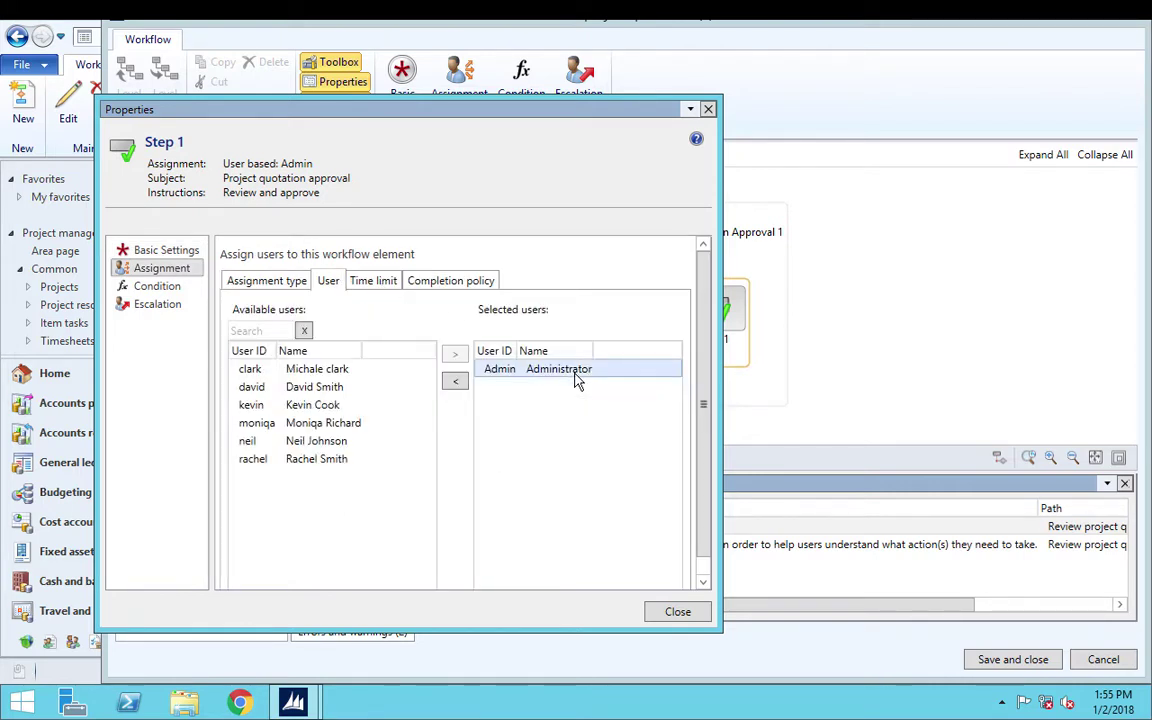
{"action": "left_click", "coordinate": [378, 284]}
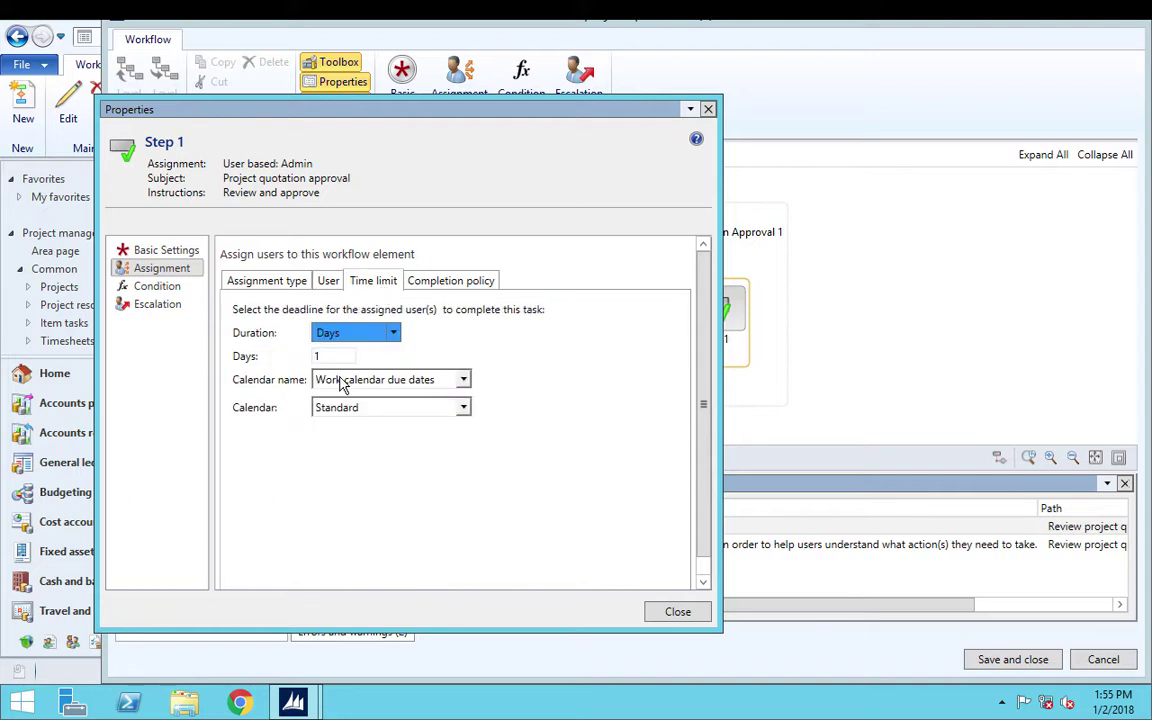
{"action": "left_click", "coordinate": [259, 284]}
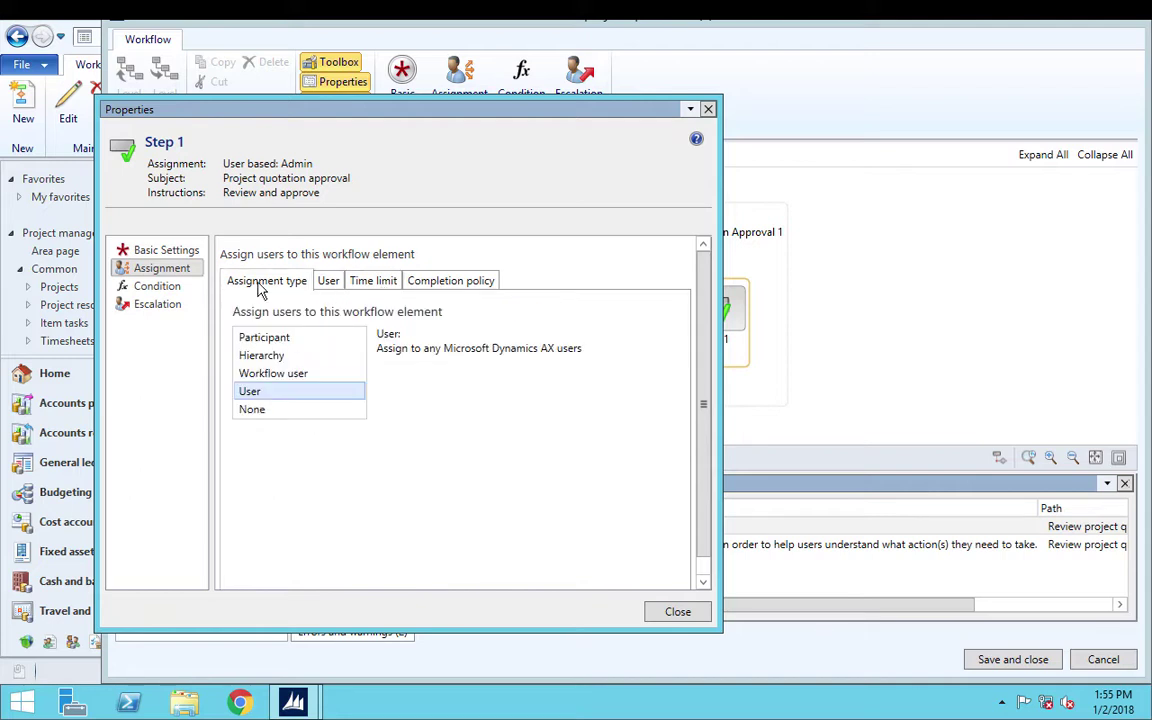
{"action": "left_click", "coordinate": [183, 256]}
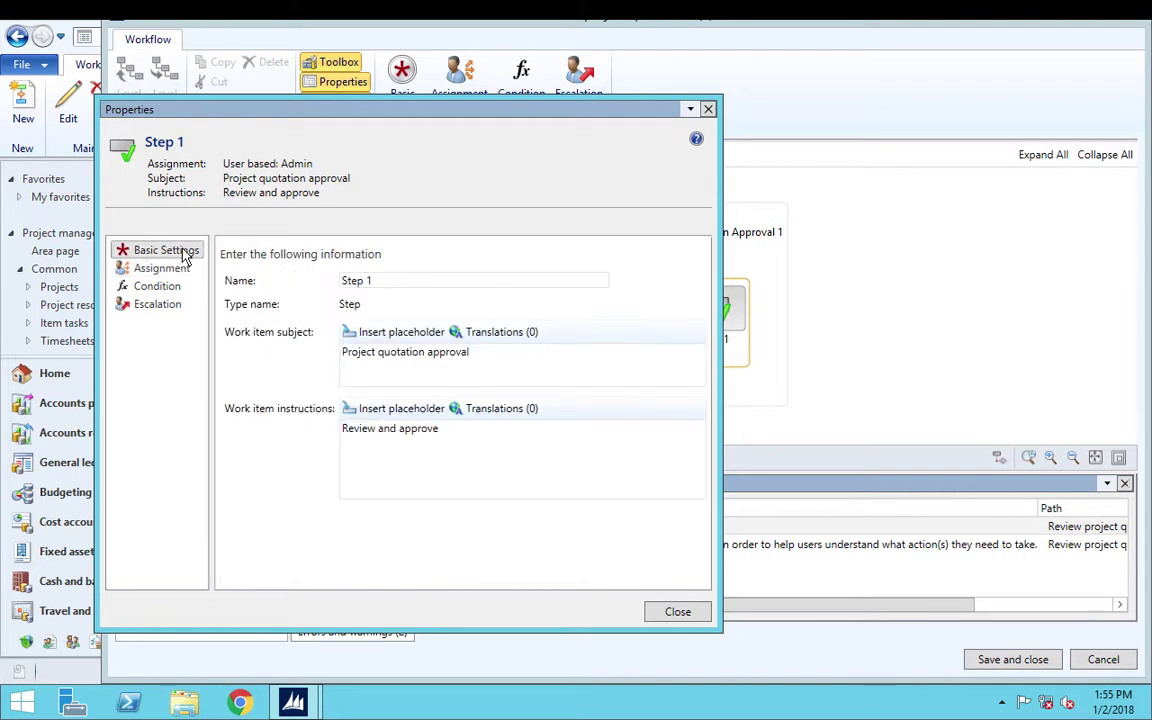
{"action": "left_click", "coordinate": [158, 267]}
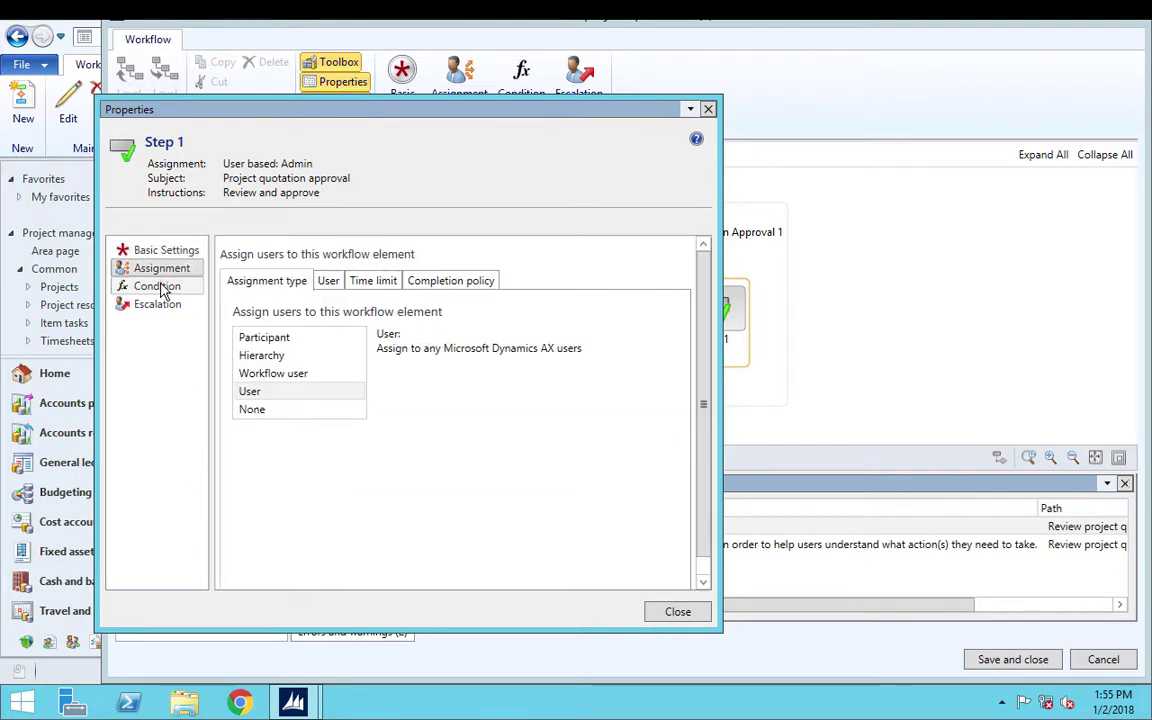
{"action": "left_click", "coordinate": [160, 288]}
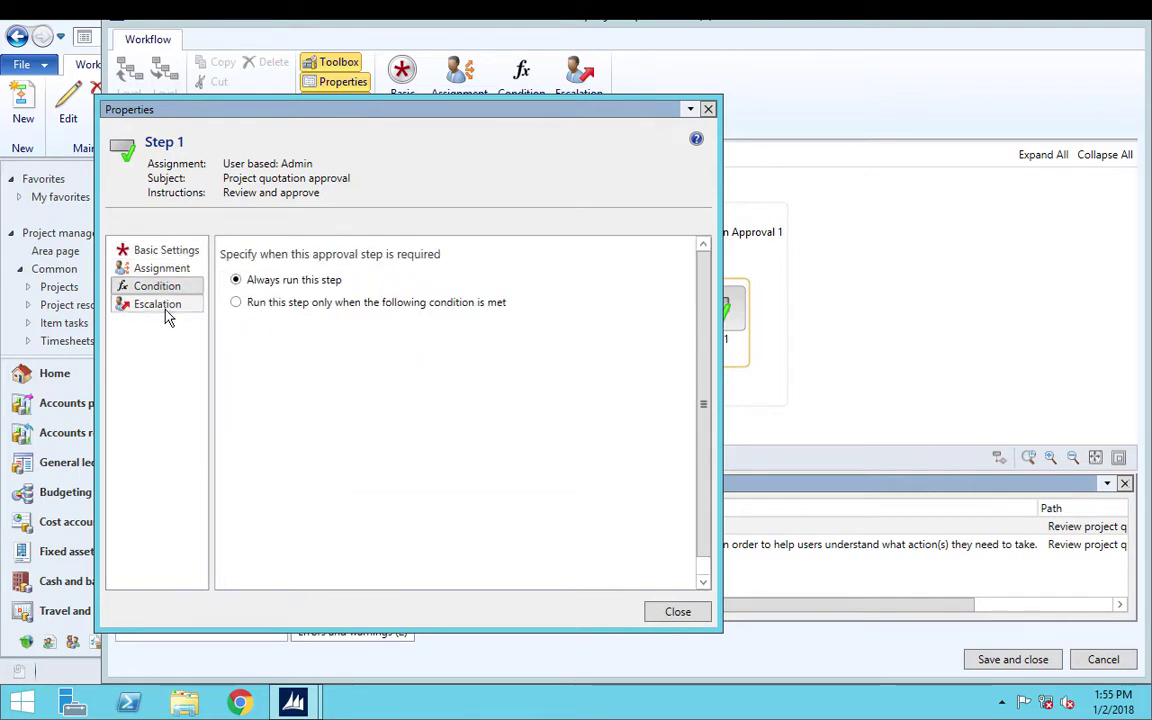
{"action": "left_click", "coordinate": [166, 308]}
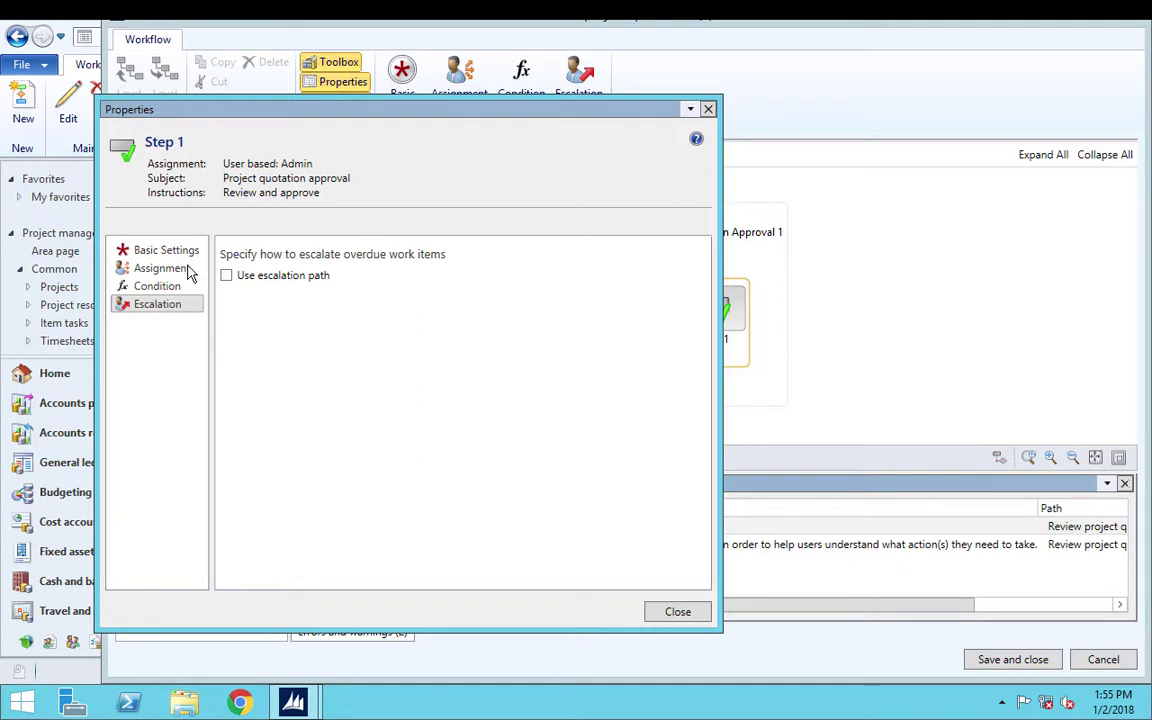
{"action": "left_click", "coordinate": [170, 270]}
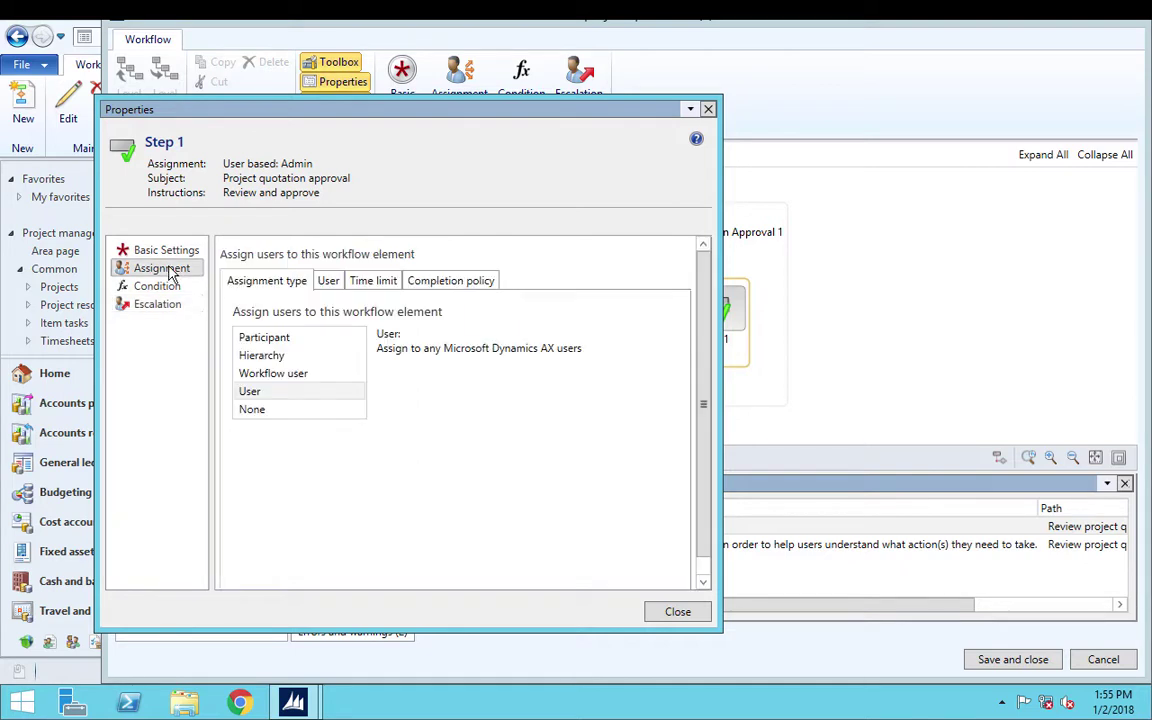
{"action": "left_click", "coordinate": [332, 284]}
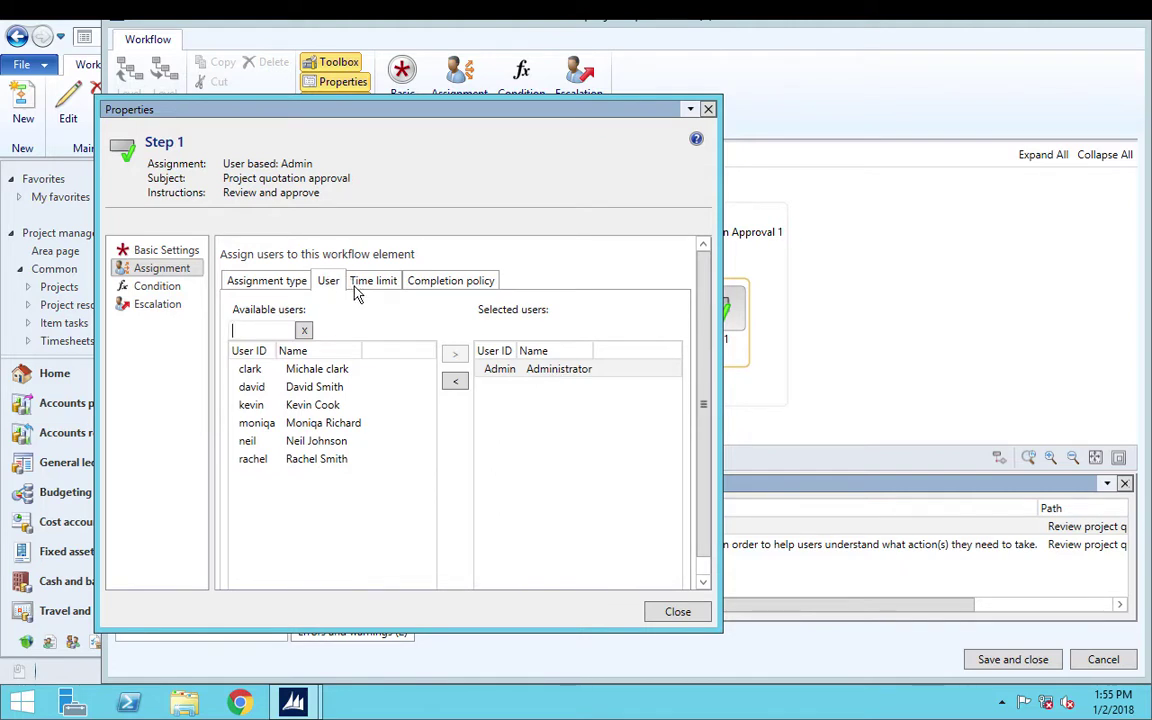
{"action": "left_click", "coordinate": [306, 413]}
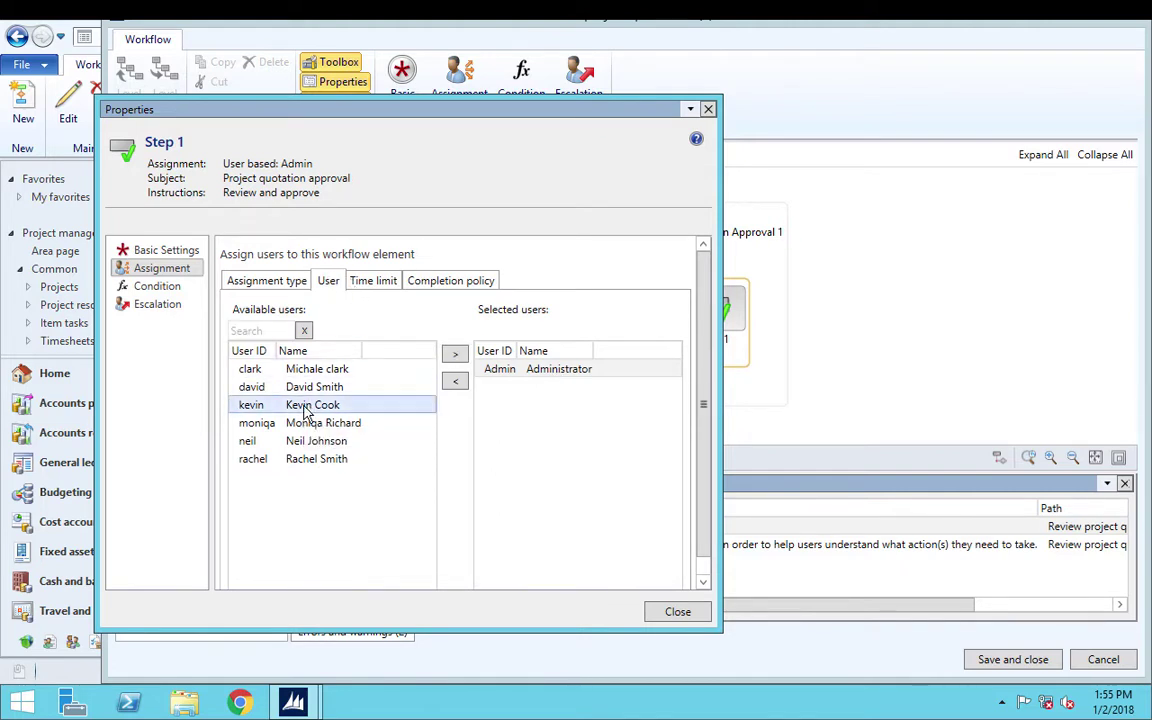
{"action": "left_click", "coordinate": [458, 358]}
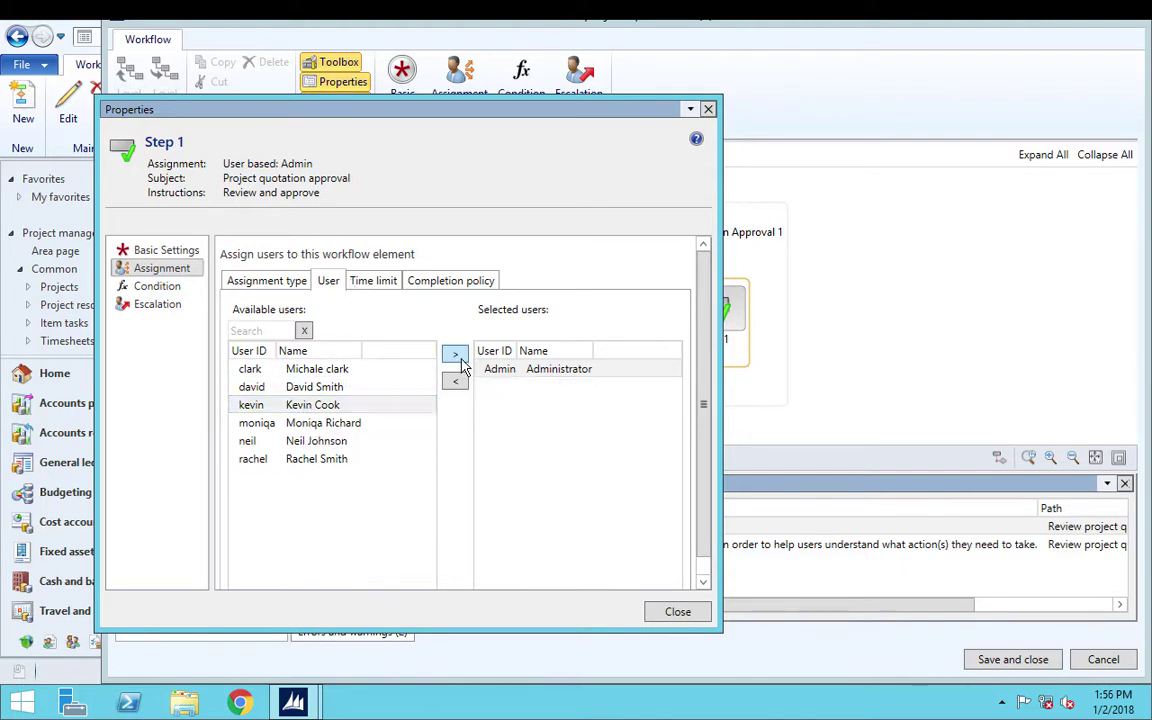
{"action": "left_click", "coordinate": [375, 273]}
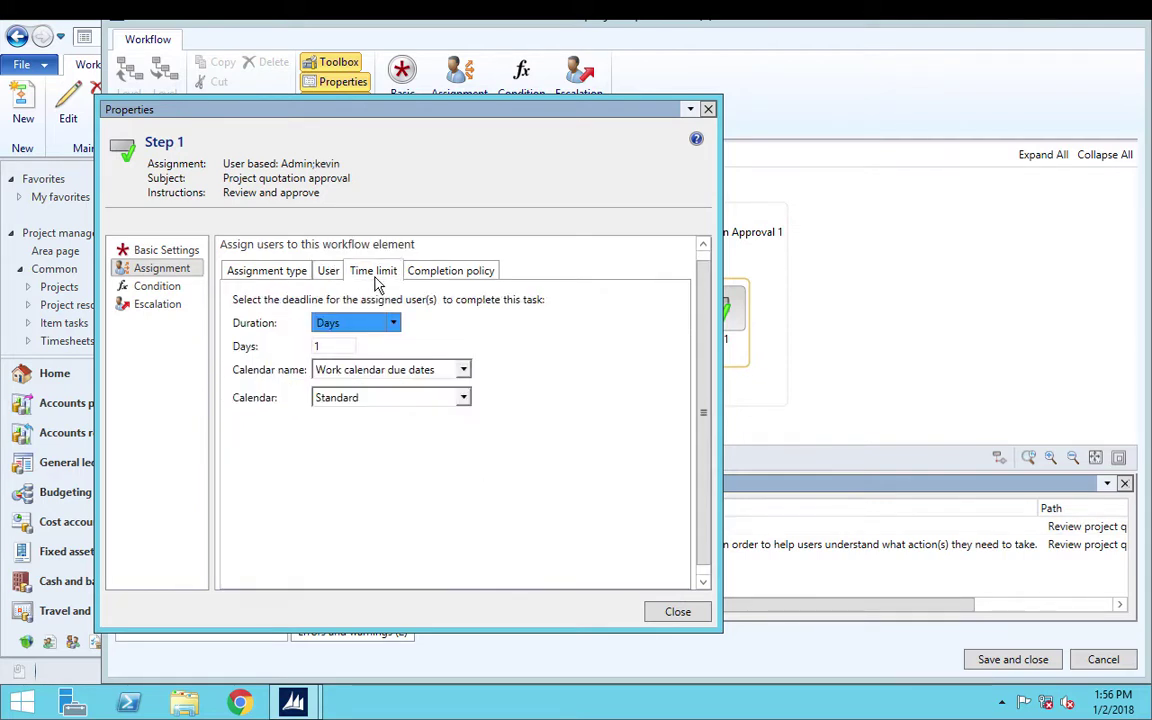
{"action": "left_click", "coordinate": [449, 274]}
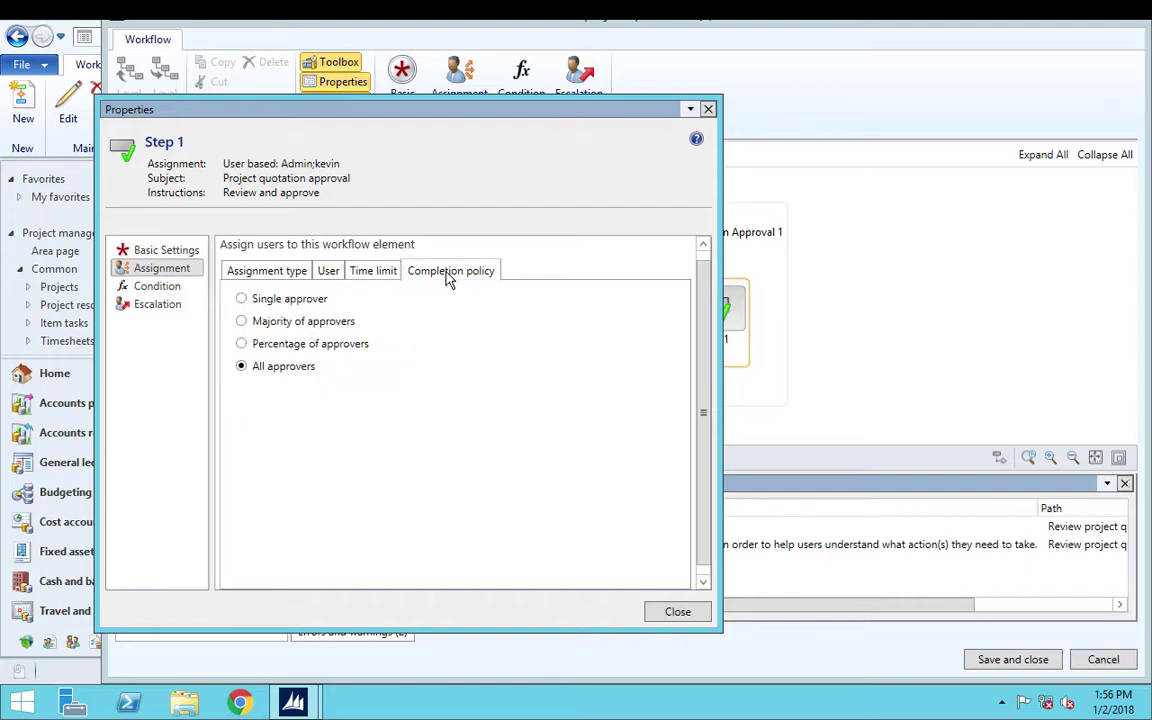
{"action": "left_click", "coordinate": [676, 612]}
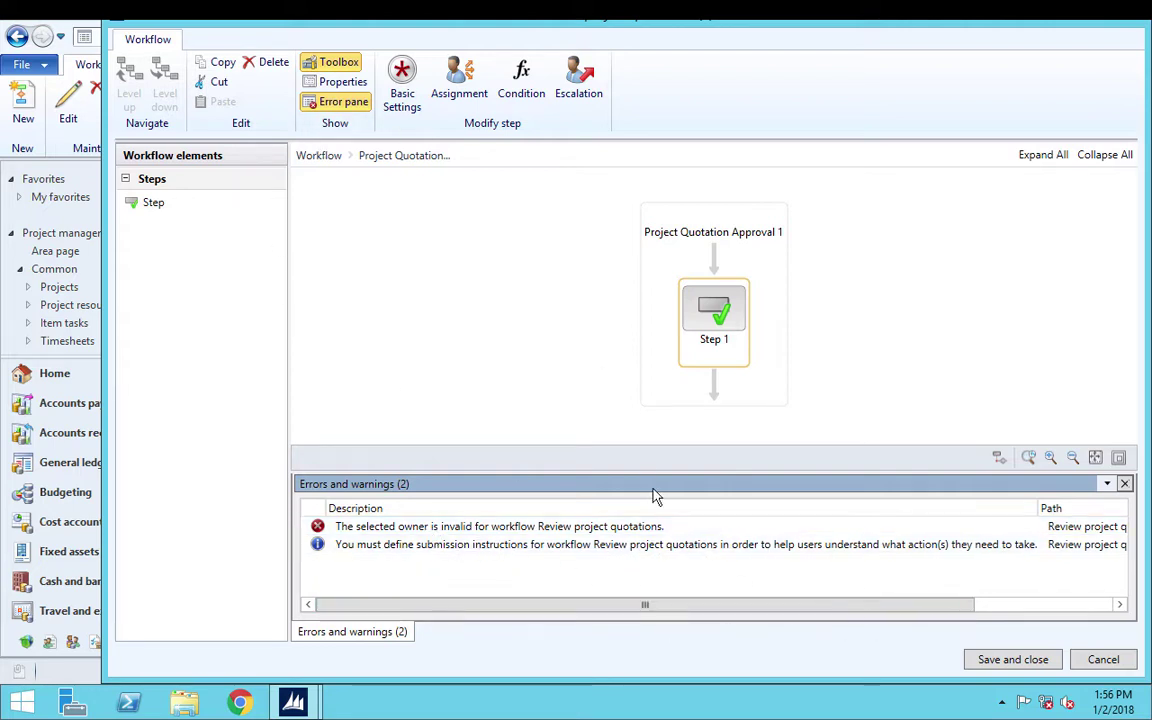
Save the Step 1 change as a new workflow version and return to the top workflow level.
{"action": "left_click", "coordinate": [987, 667]}
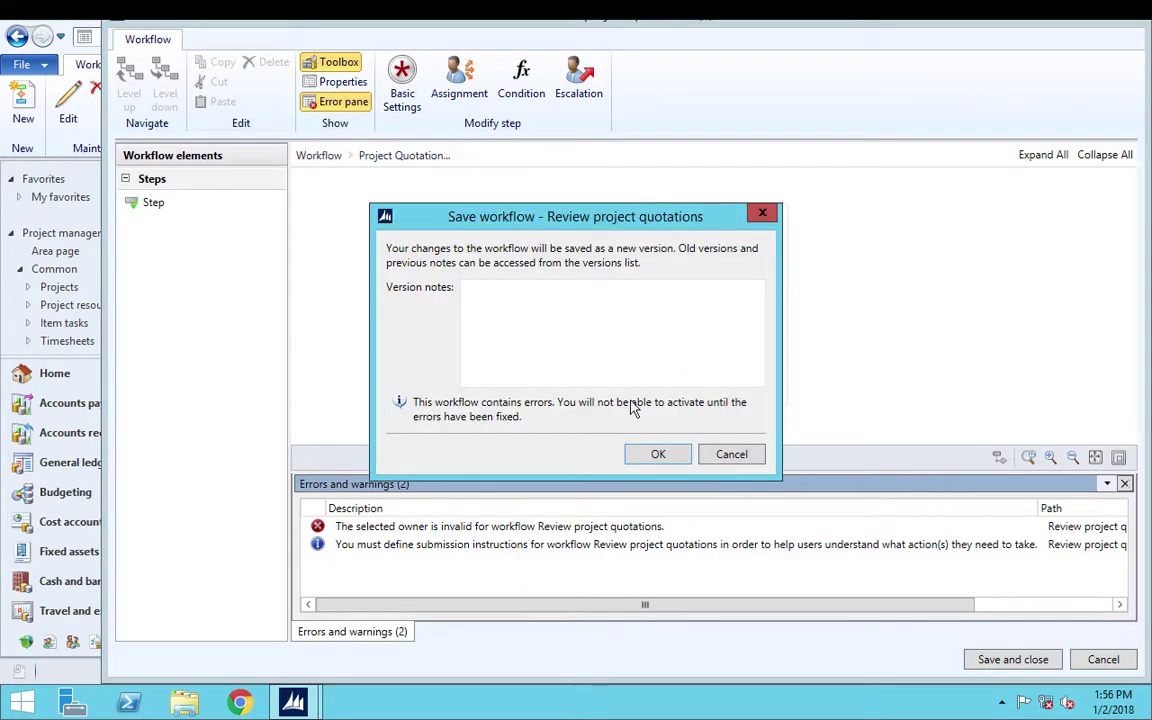
{"action": "left_click", "coordinate": [656, 453]}
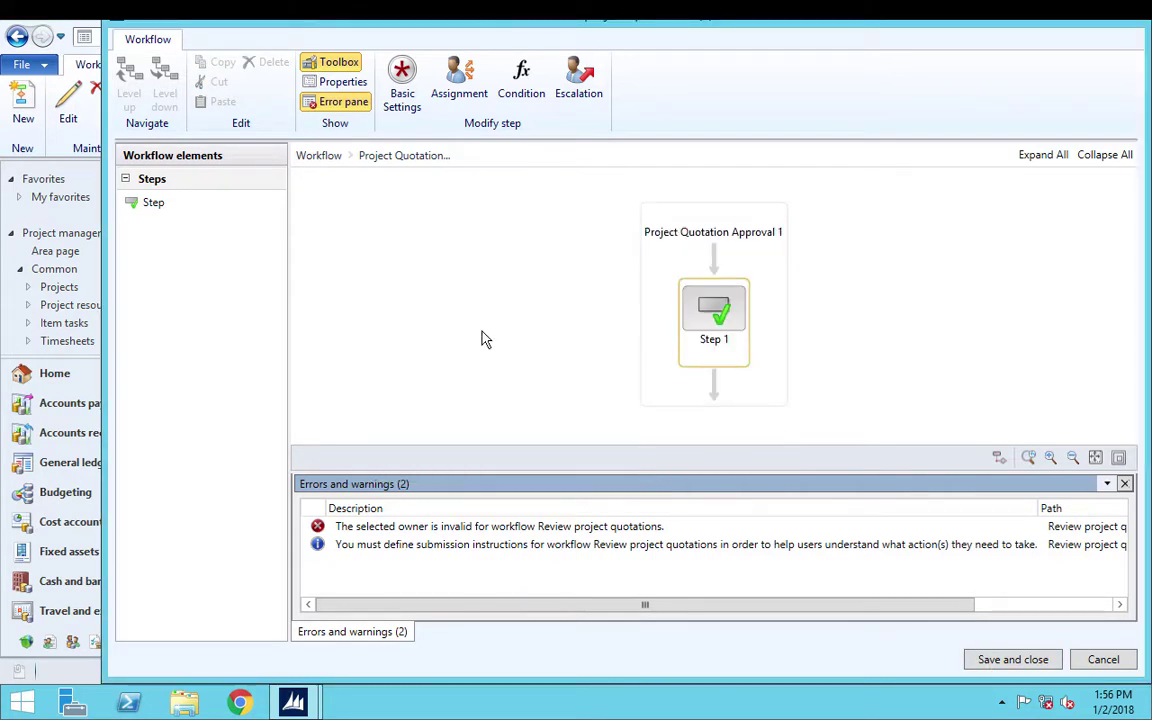
{"action": "left_click", "coordinate": [742, 305]}
{"action": "left_click", "coordinate": [770, 255]}
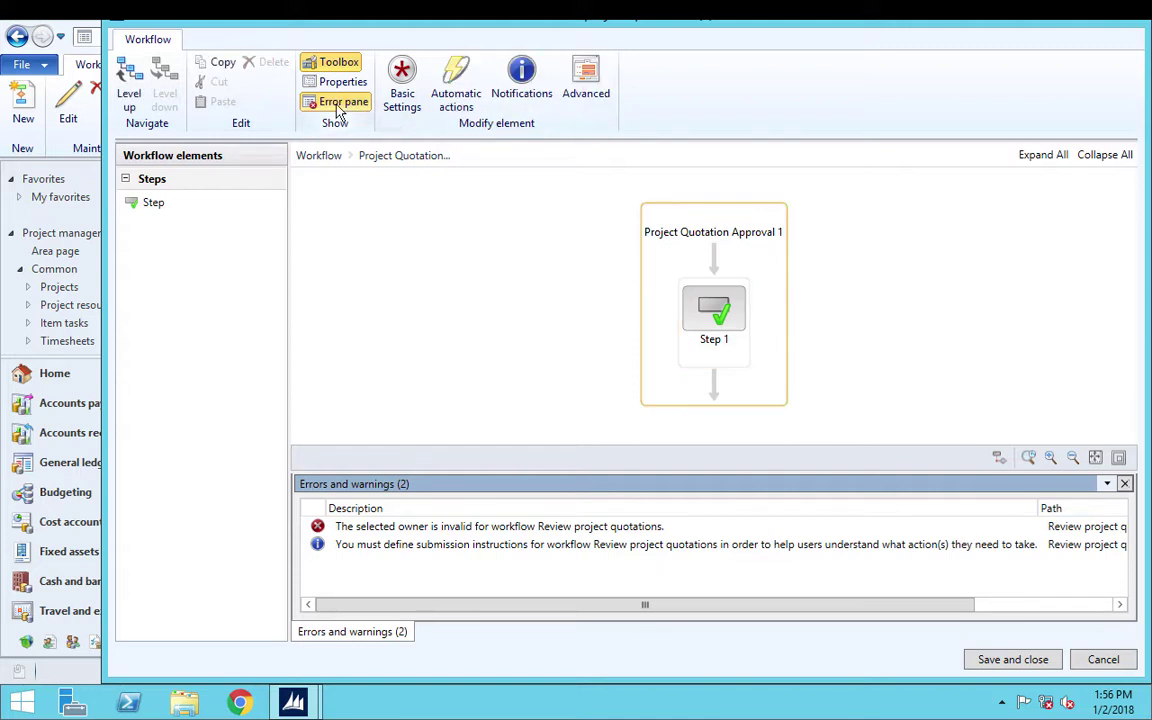
{"action": "left_click", "coordinate": [128, 73]}
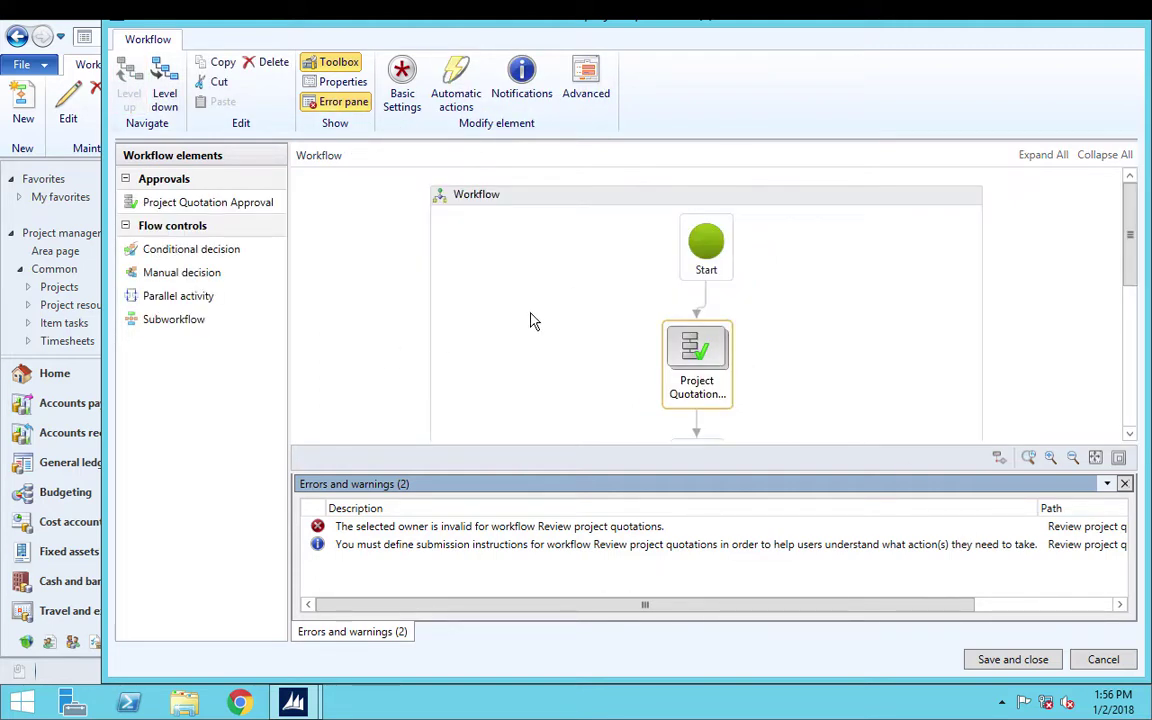
{"action": "mouse_move", "coordinate": [1131, 239]}
{"action": "left_mouse_down"}
{"action": "mouse_move", "coordinate": [1134, 352]}
{"action": "mouse_move", "coordinate": [1130, 230]}
{"action": "left_mouse_up"}
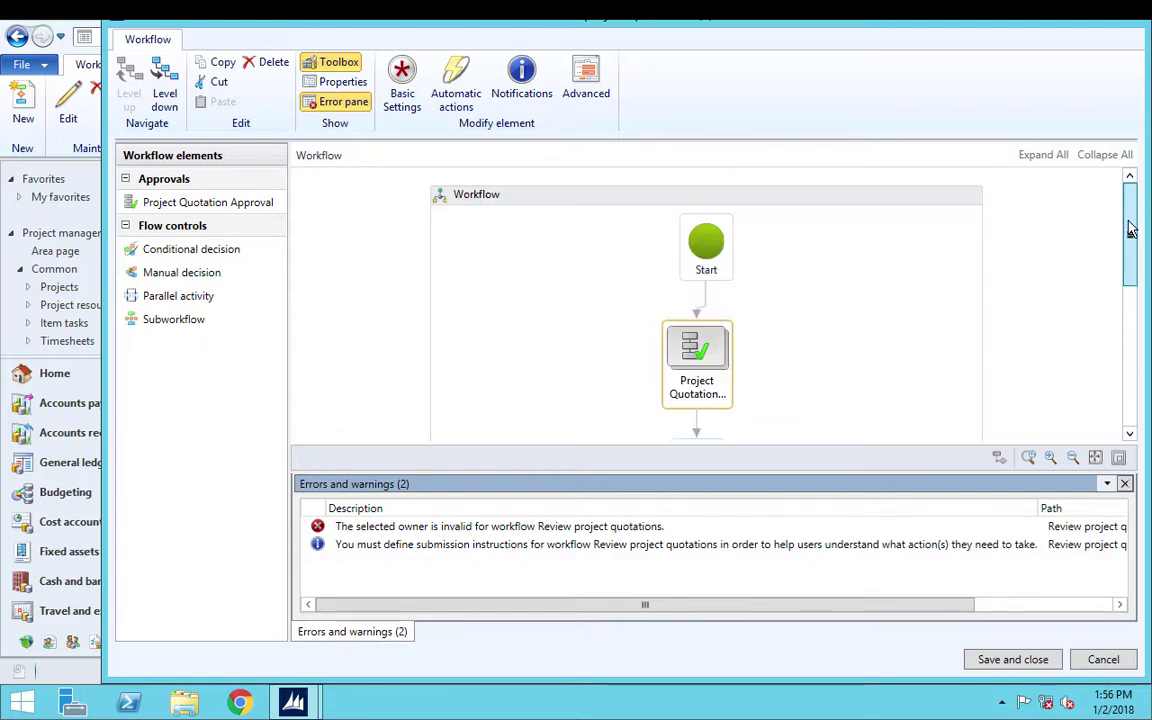
{"action": "left_click", "coordinate": [456, 76]}
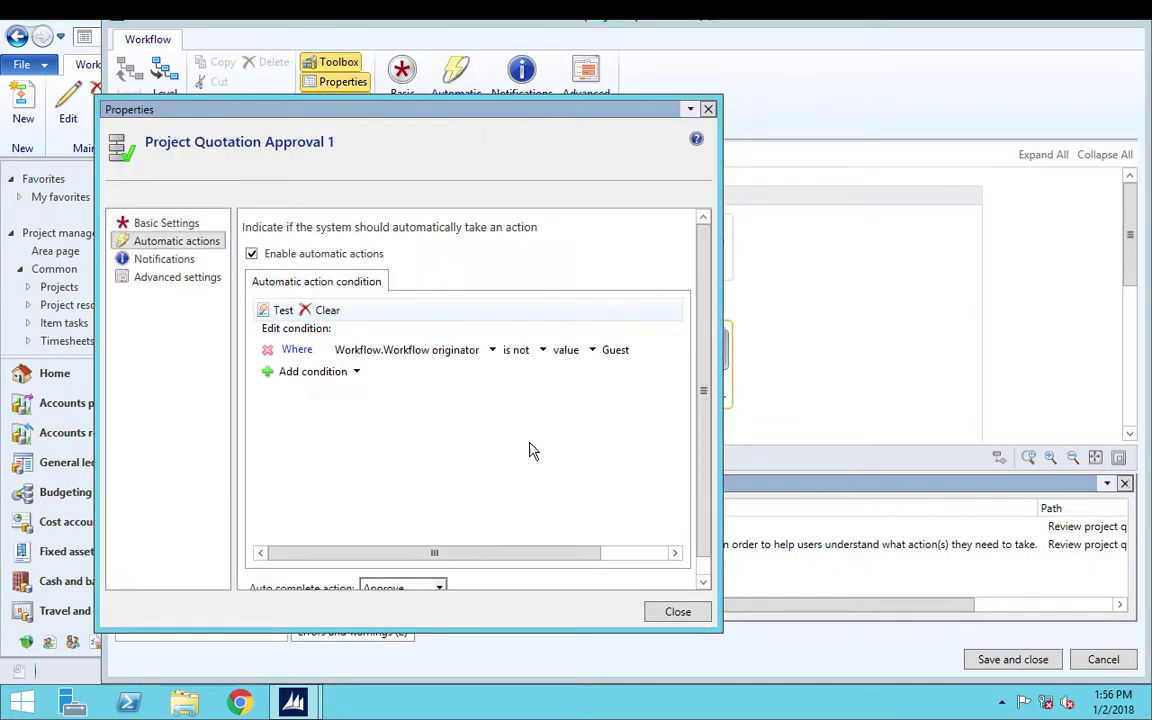
{"action": "left_click", "coordinate": [677, 612]}
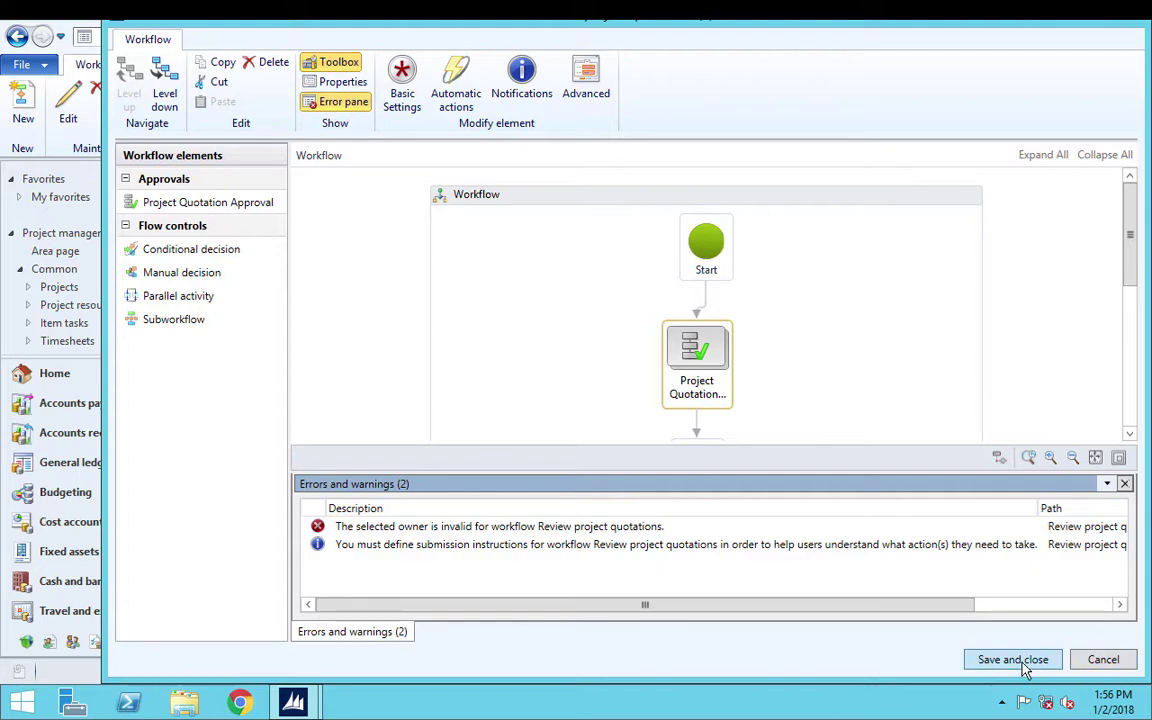
Fix the invalid owner by setting the workflow owner to Administrator, then save the version.
{"action": "left_click", "coordinate": [530, 527]}
{"action": "double_click", "coordinate": [530, 527]}
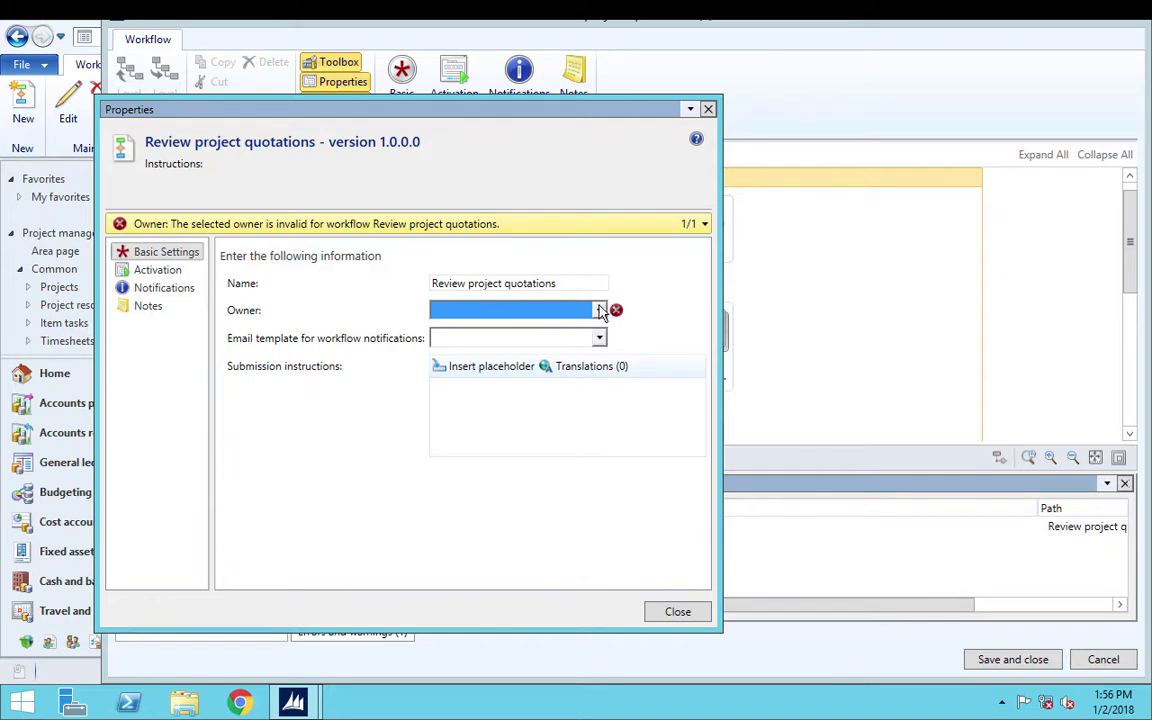
{"action": "left_click", "coordinate": [599, 310]}
{"action": "left_click", "coordinate": [527, 349]}
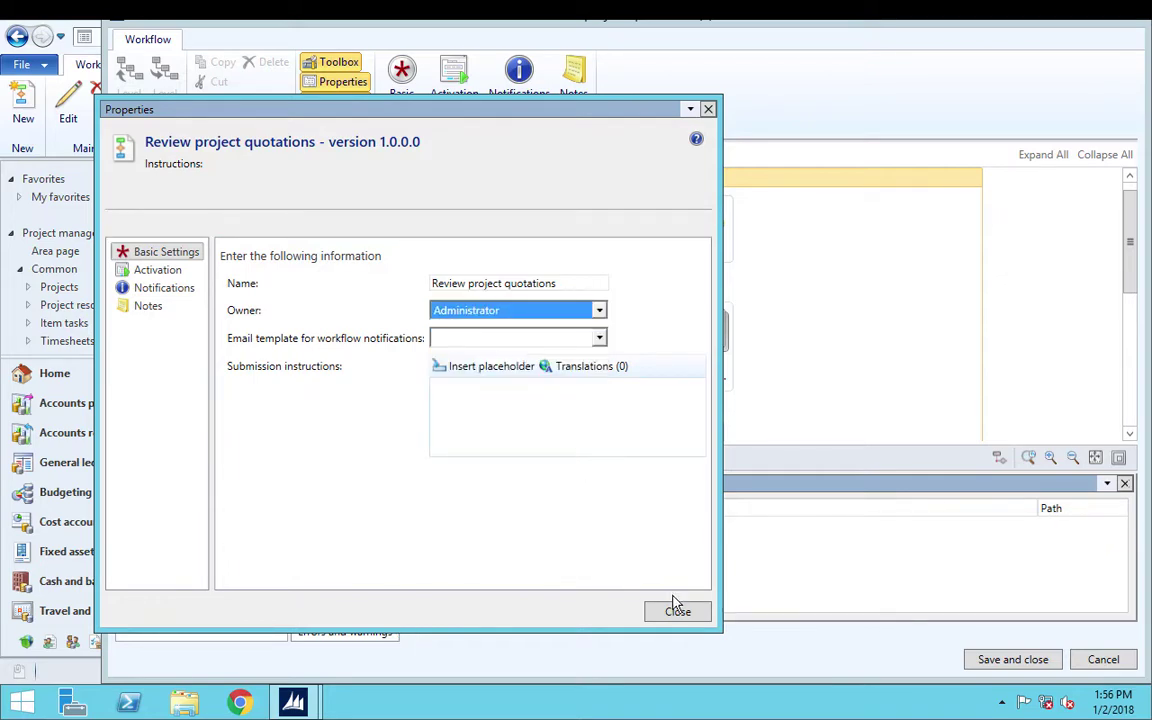
{"action": "left_click", "coordinate": [676, 611]}
{"action": "left_click", "coordinate": [983, 661]}
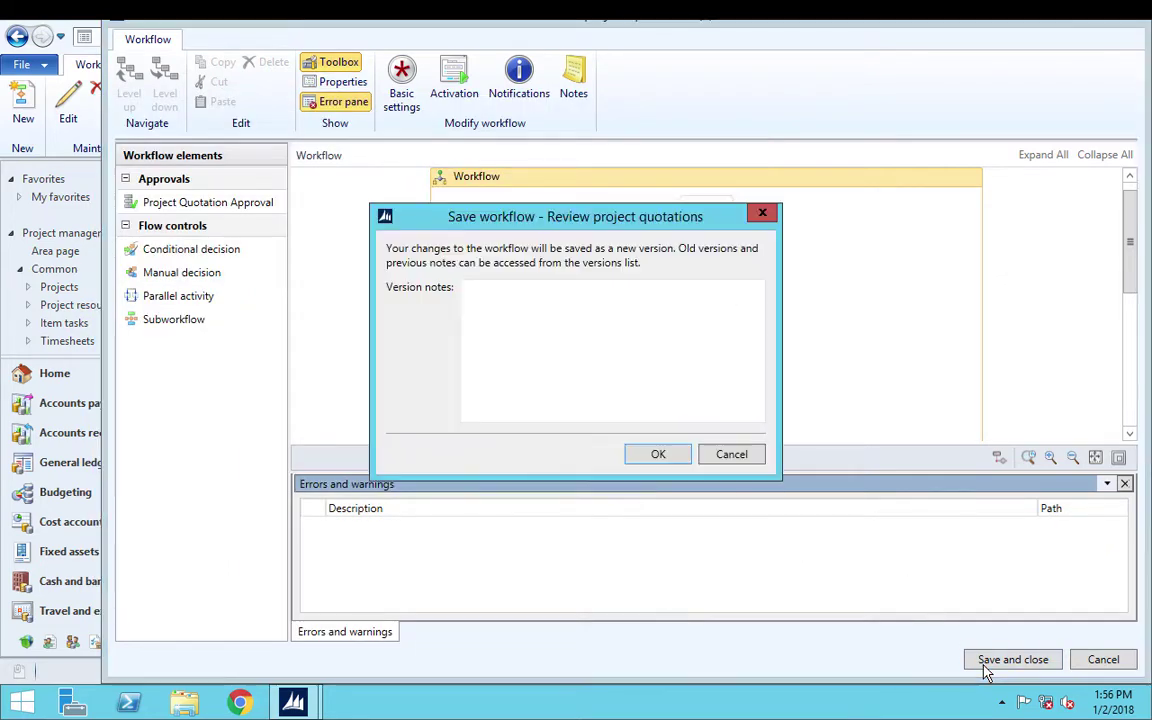
{"action": "left_click", "coordinate": [657, 456]}
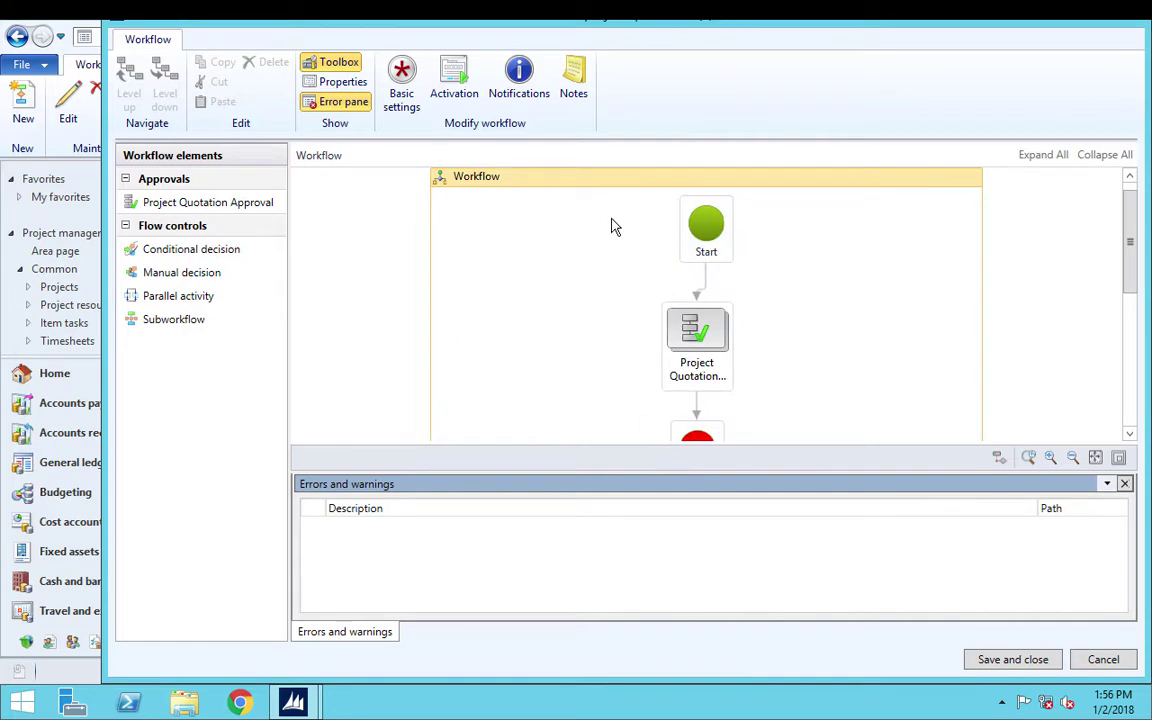
Exit the workflow editor back to the workflows list.
{"action": "left_click_drag", "start_coordinate": [1131, 242], "coordinate": [1124, 213]}
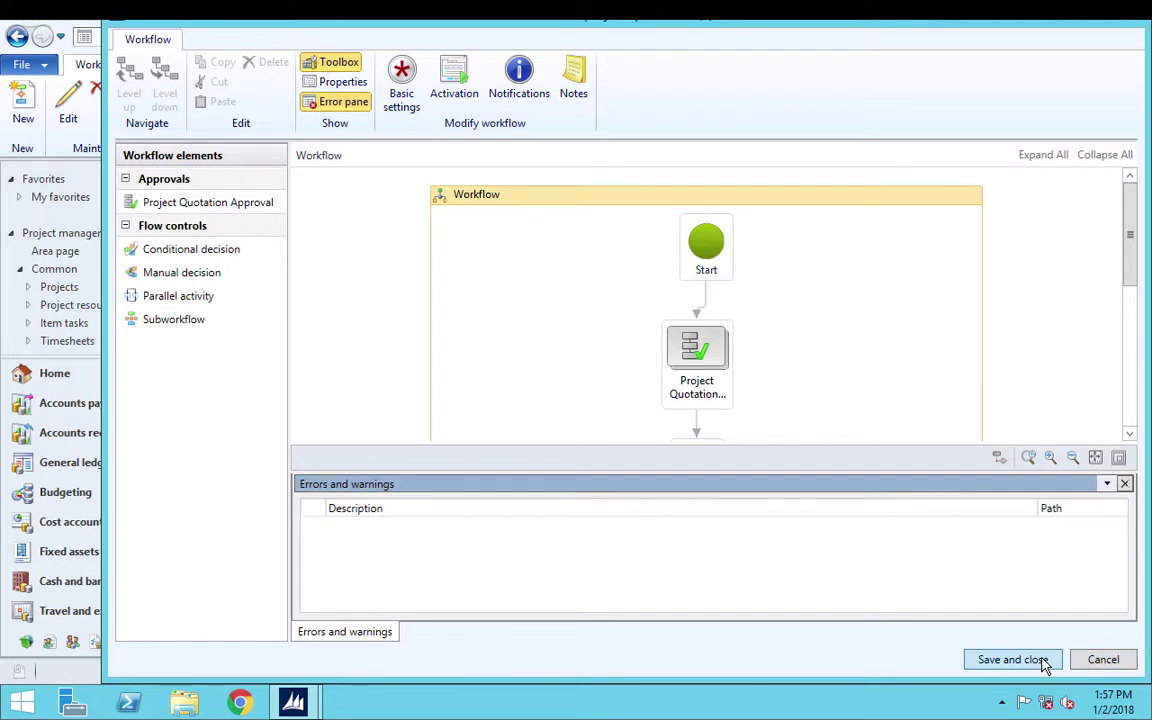
{"action": "left_click", "coordinate": [1040, 660]}
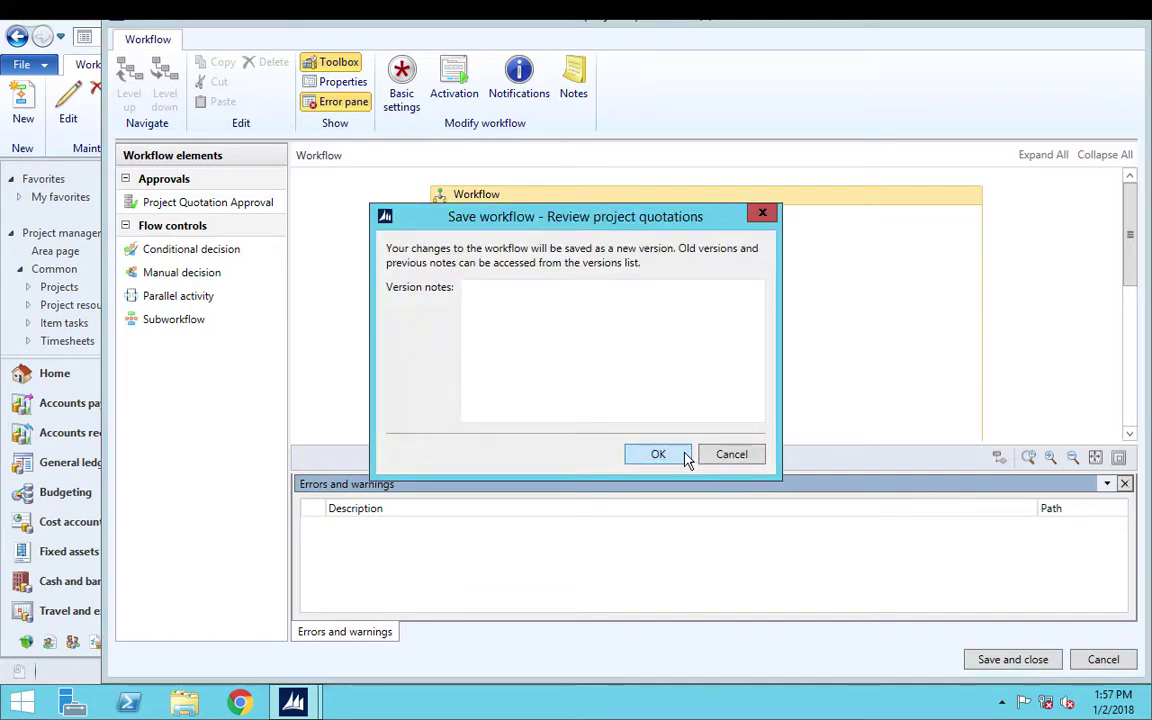
{"action": "left_click", "coordinate": [731, 455]}
{"action": "left_click", "coordinate": [1101, 659]}
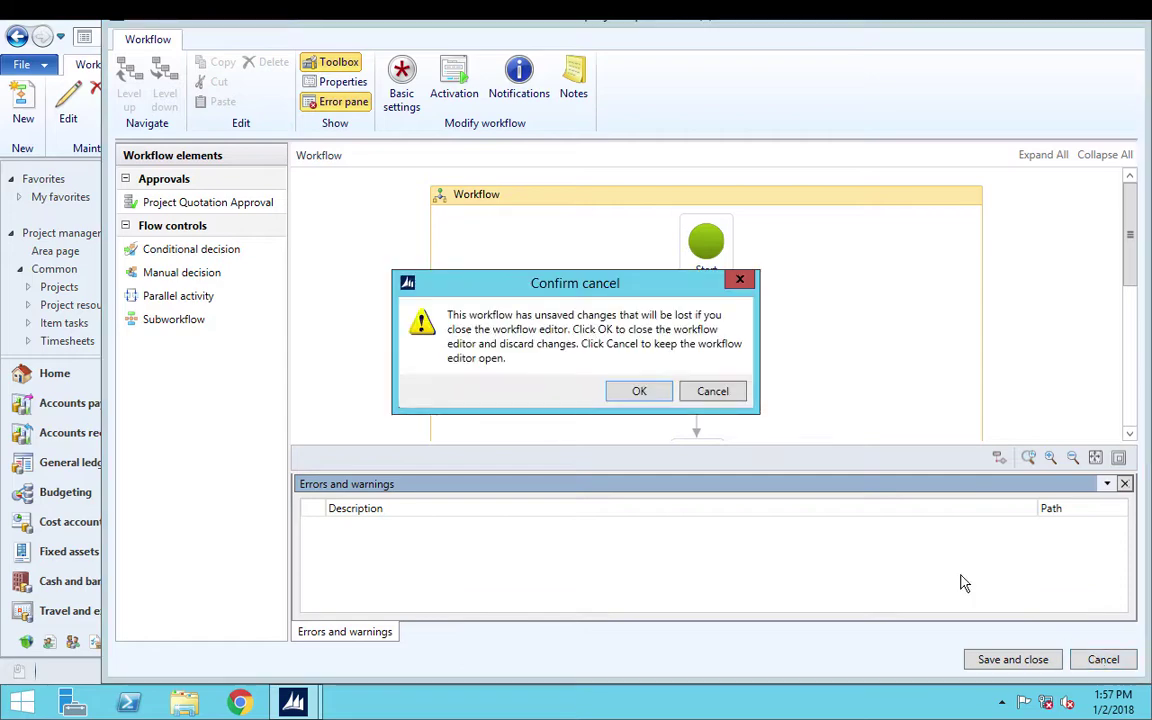
{"action": "left_click", "coordinate": [638, 392]}
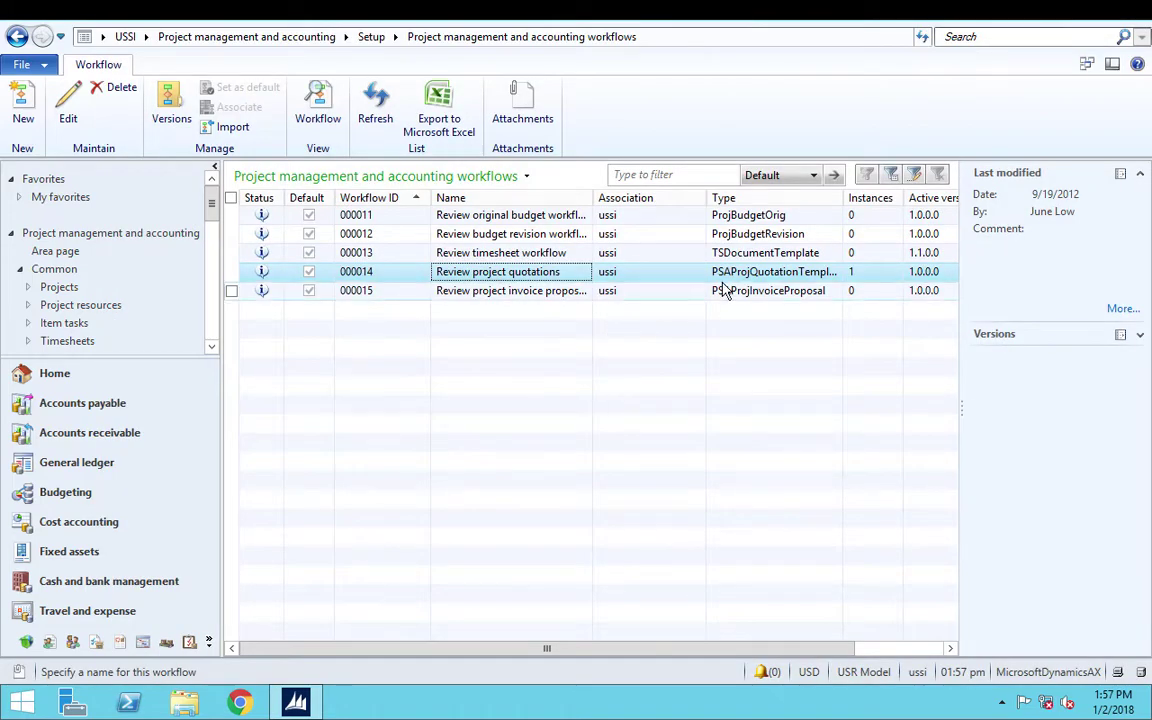
Refresh the workflows list, then reopen Chic Department Stores quotation QN00000113 from Project quotations.
{"action": "left_click", "coordinate": [373, 120]}
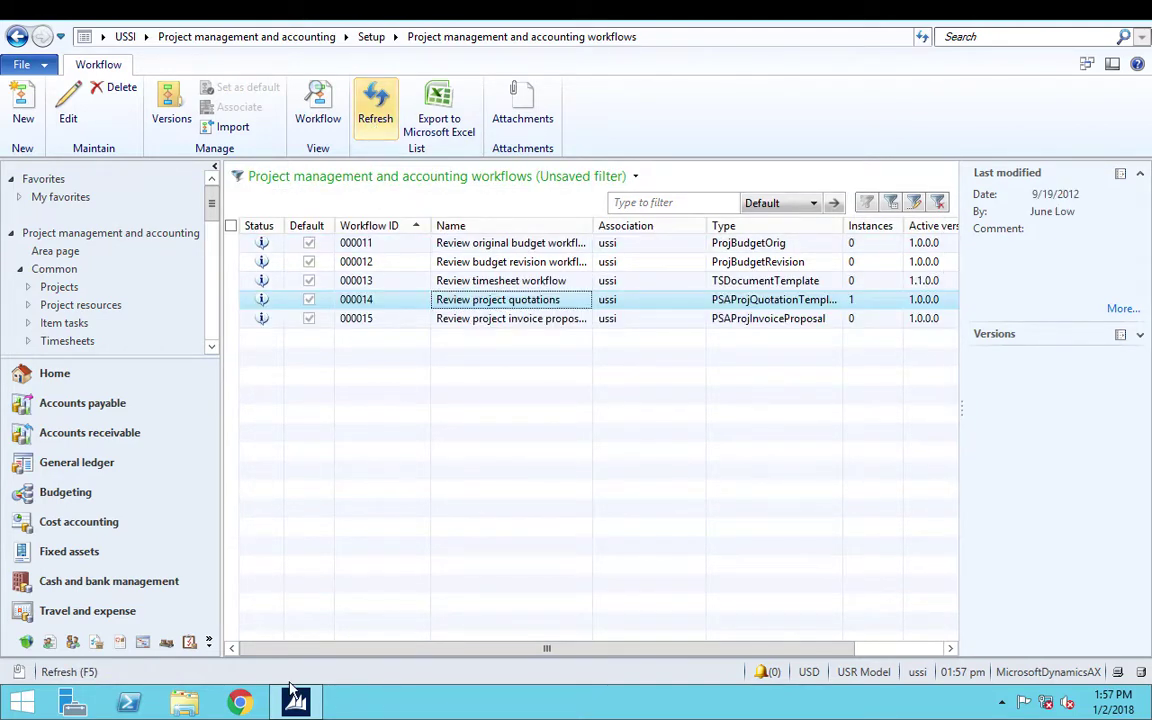
{"action": "left_click", "coordinate": [198, 38]}
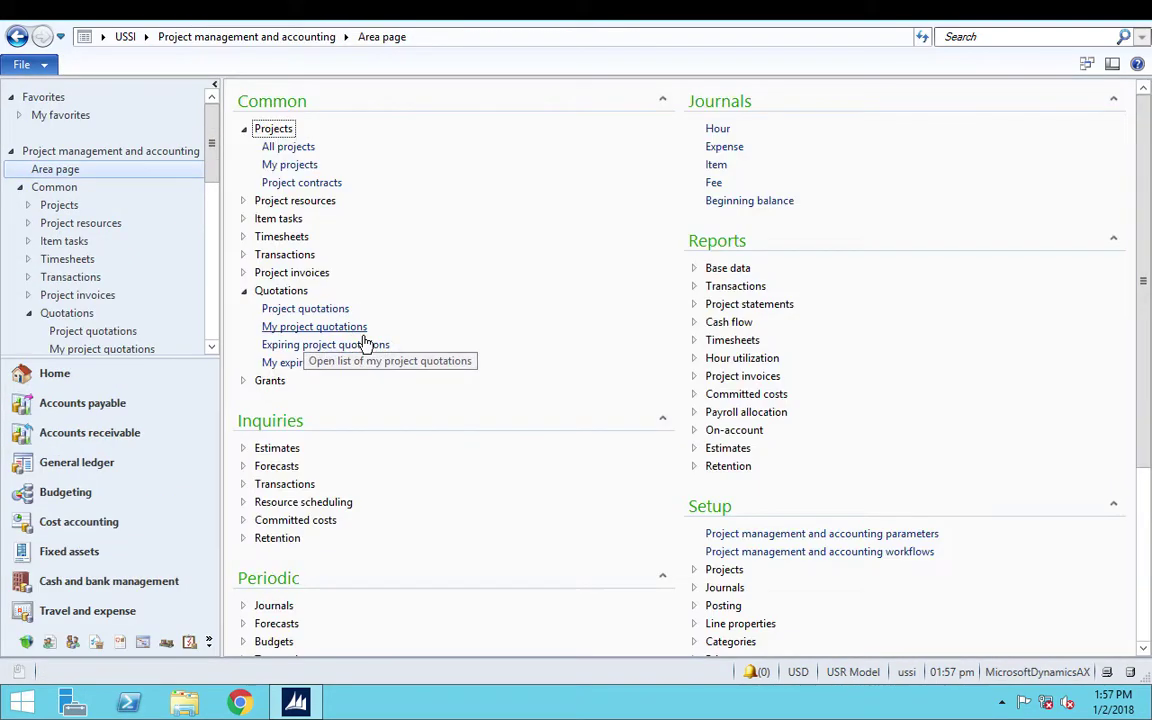
{"action": "left_click", "coordinate": [315, 309]}
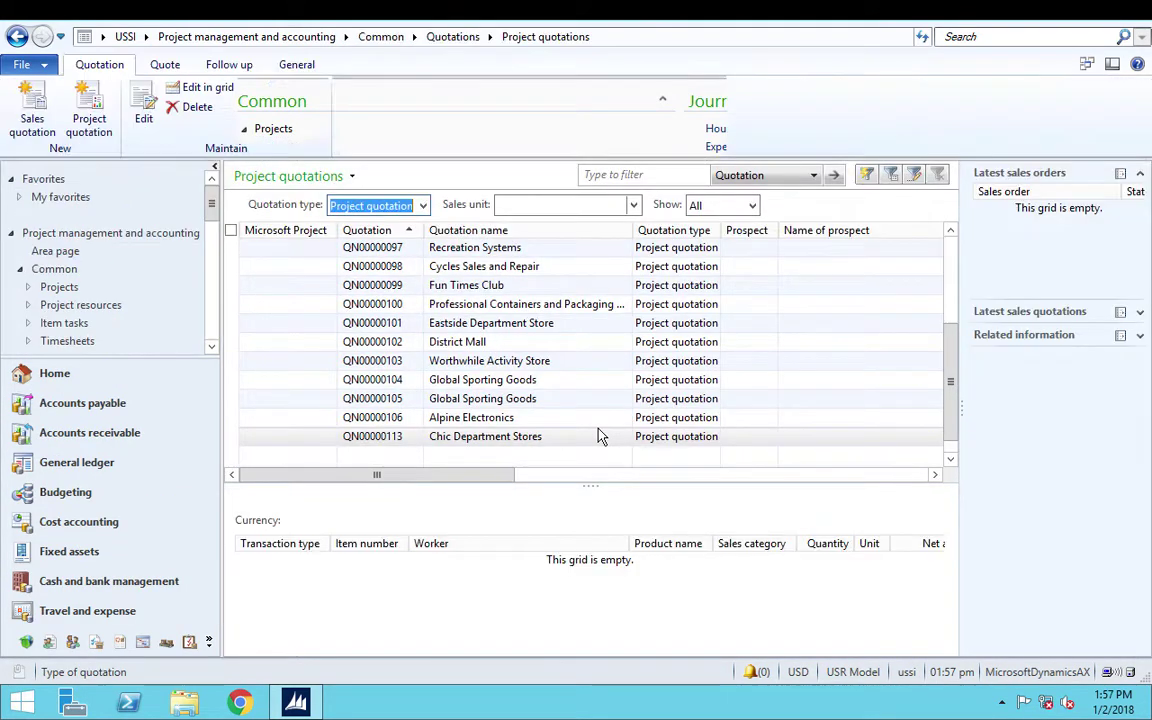
{"action": "left_click", "coordinate": [512, 437]}
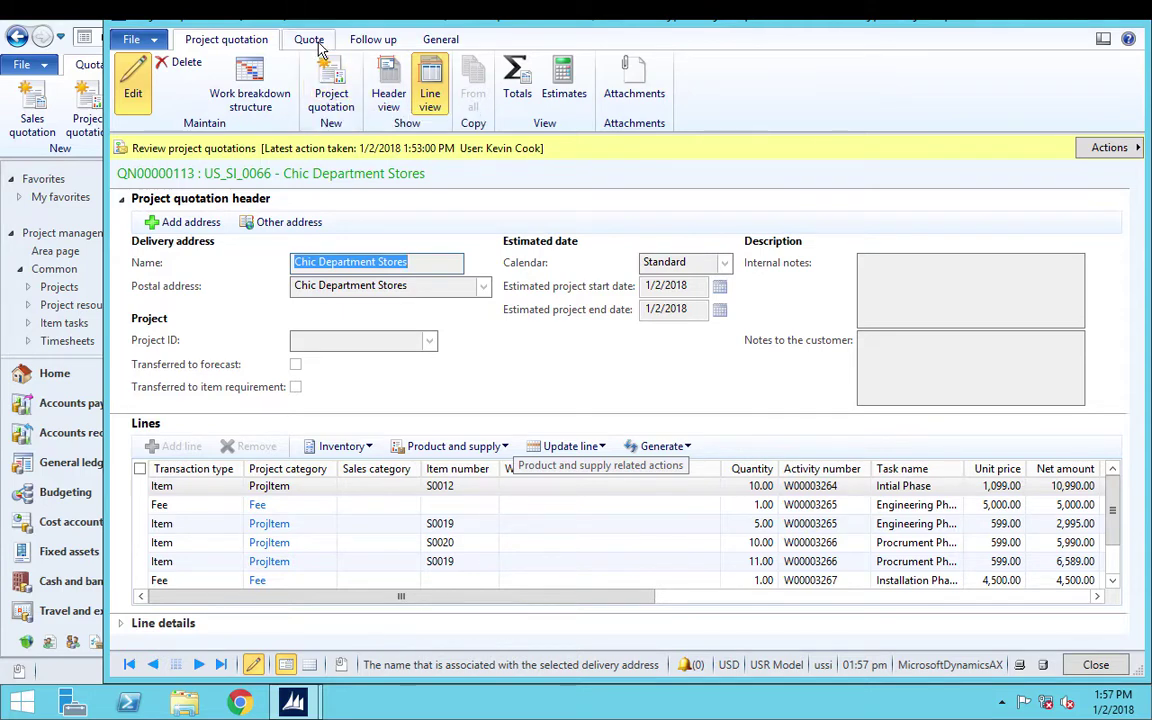
Open QN00000113's workflow history and check its work items and tracking details, status Pending.
{"action": "left_click", "coordinate": [368, 42]}
{"action": "left_click", "coordinate": [238, 46]}
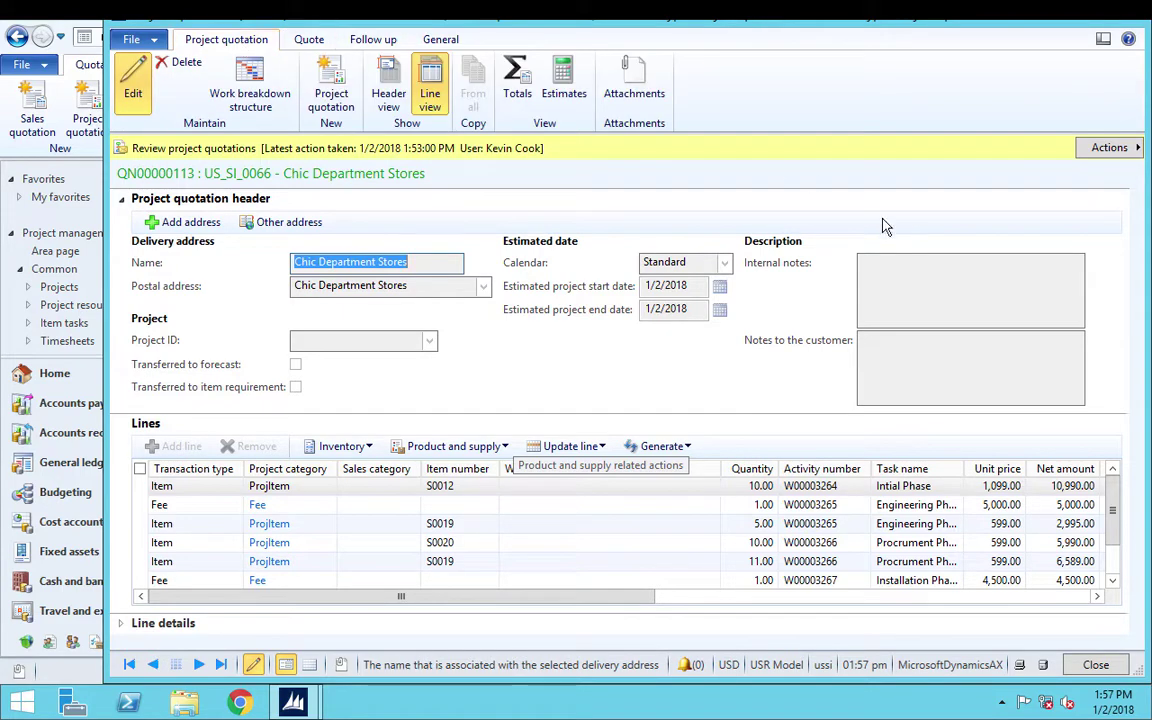
{"action": "left_click", "coordinate": [1013, 148]}
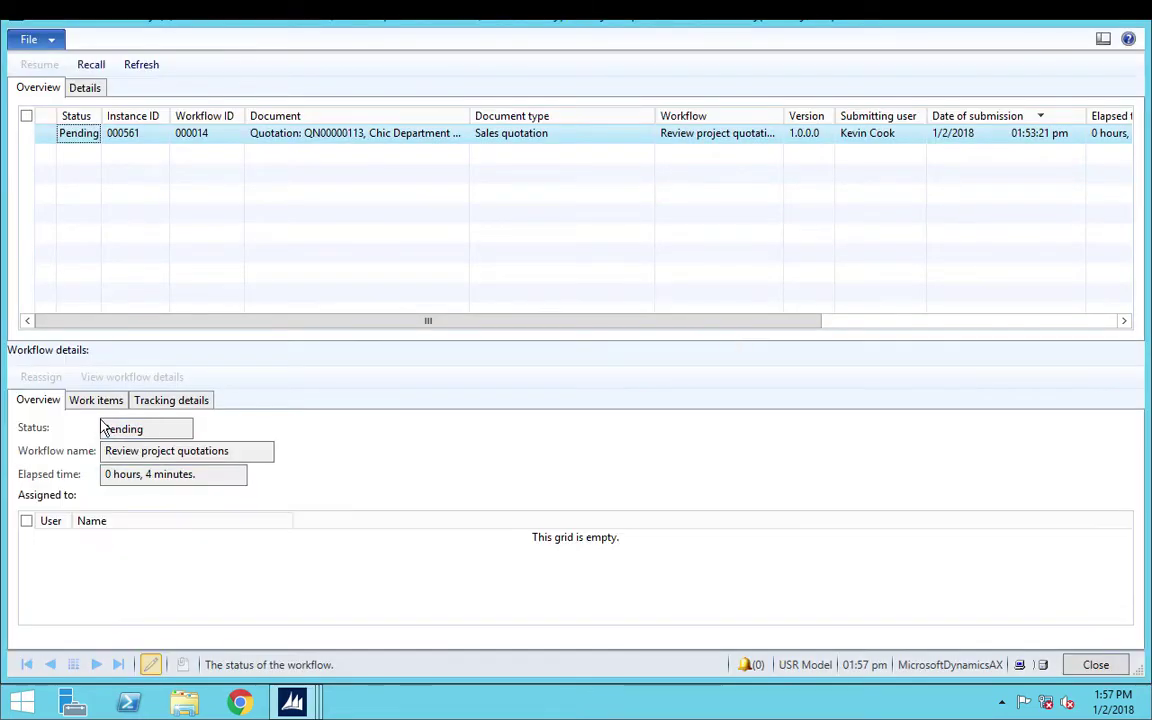
{"action": "left_click", "coordinate": [97, 402]}
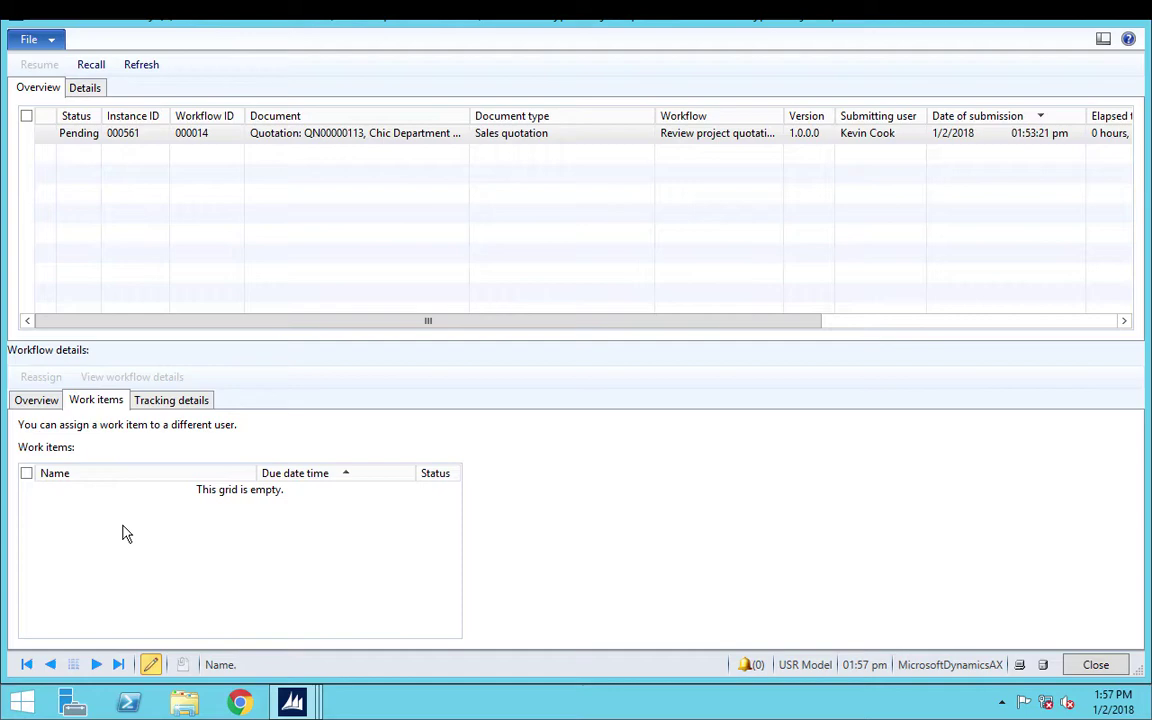
{"action": "left_click", "coordinate": [154, 404]}
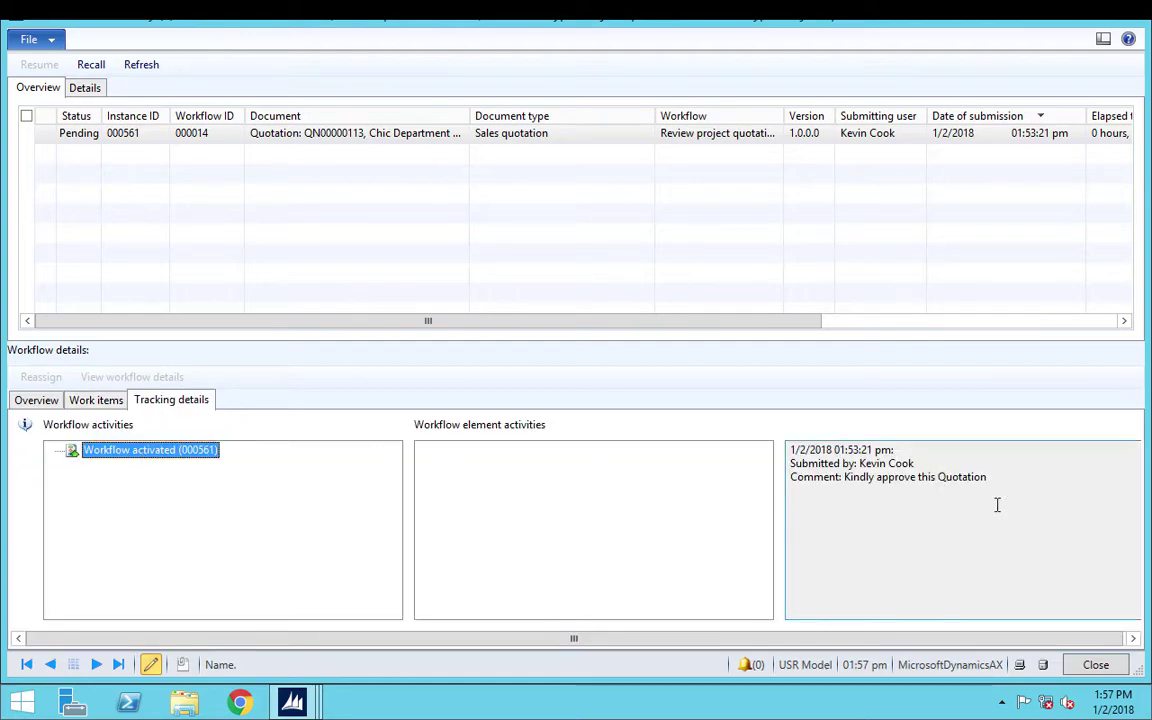
{"action": "left_click", "coordinate": [96, 401]}
{"action": "left_click", "coordinate": [37, 401]}
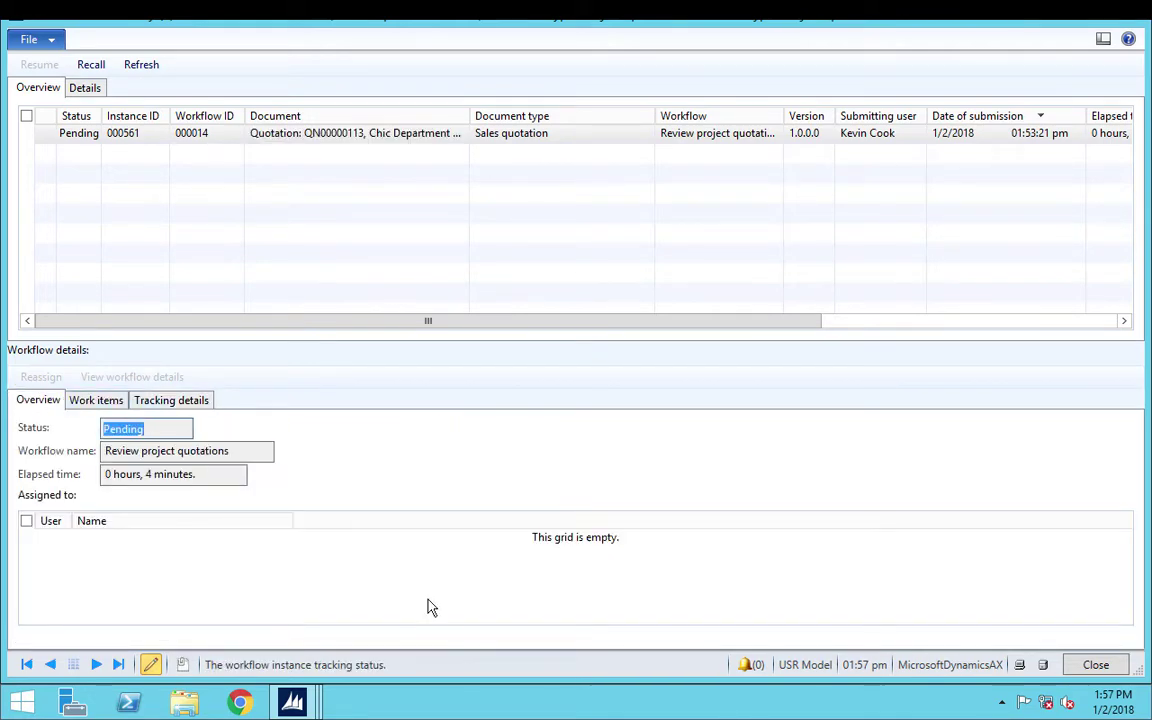
Refresh the pending workflow instance's history, then close the history window.
{"action": "left_click", "coordinate": [236, 136]}
{"action": "left_click", "coordinate": [137, 66]}
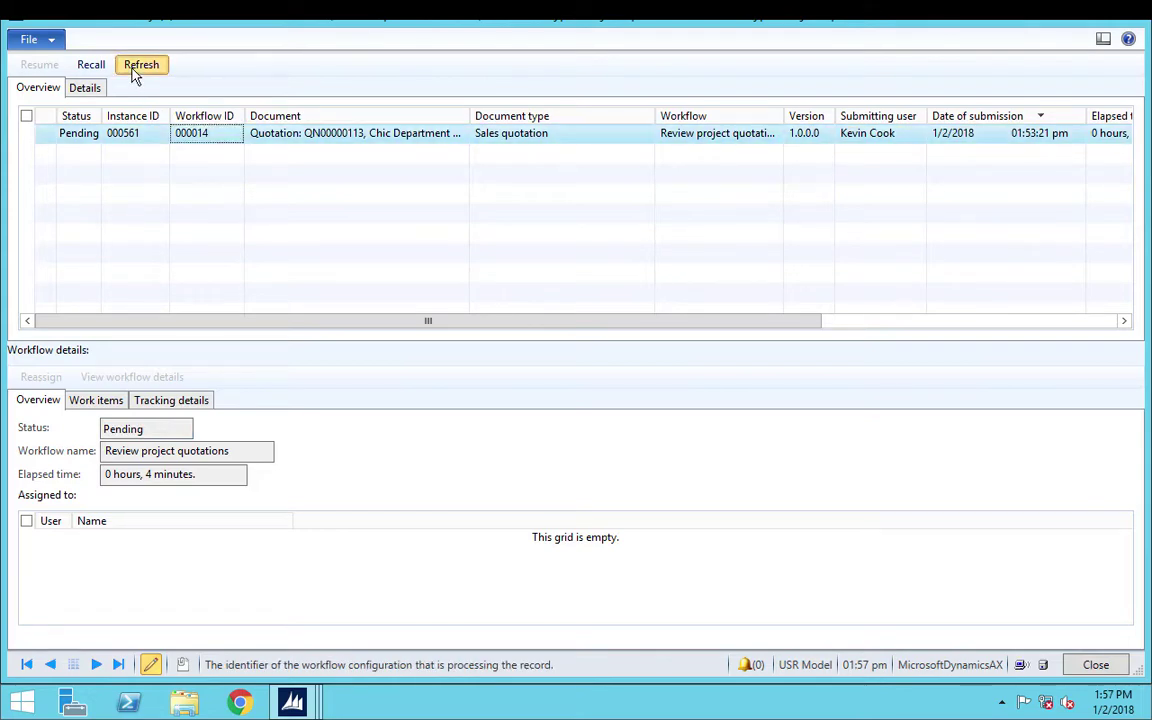
{"action": "left_click_drag", "start_coordinate": [327, 321], "coordinate": [857, 333]}
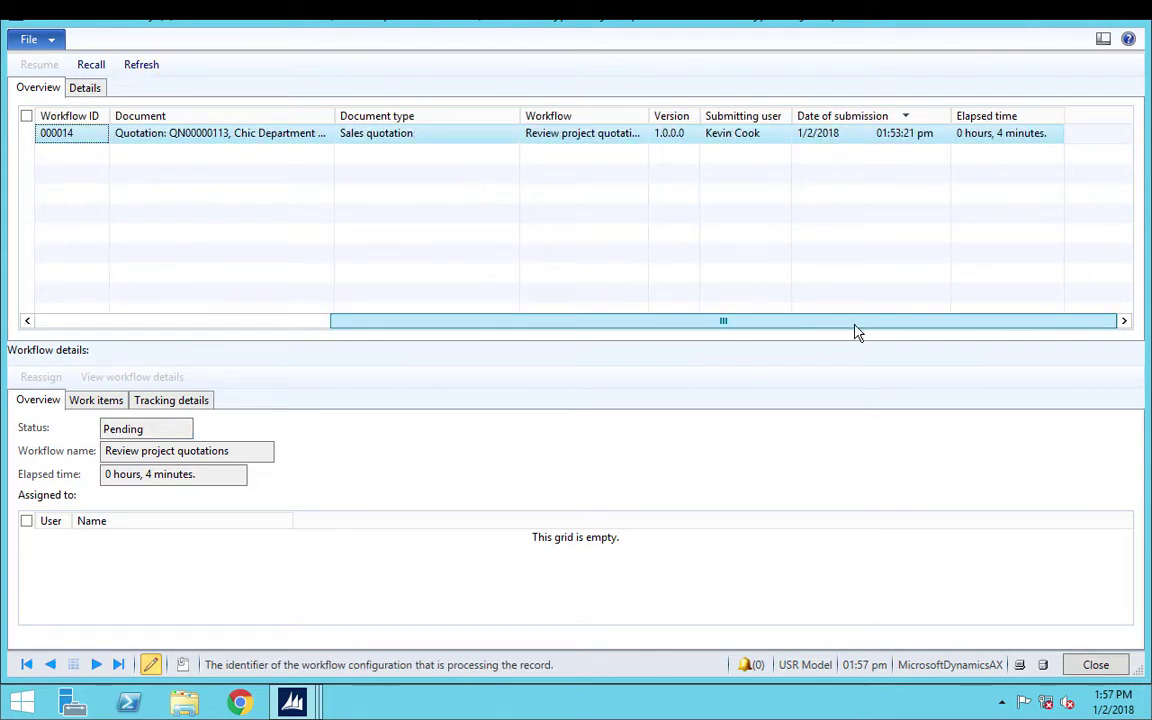
{"action": "left_click_drag", "start_coordinate": [470, 321], "coordinate": [368, 327]}
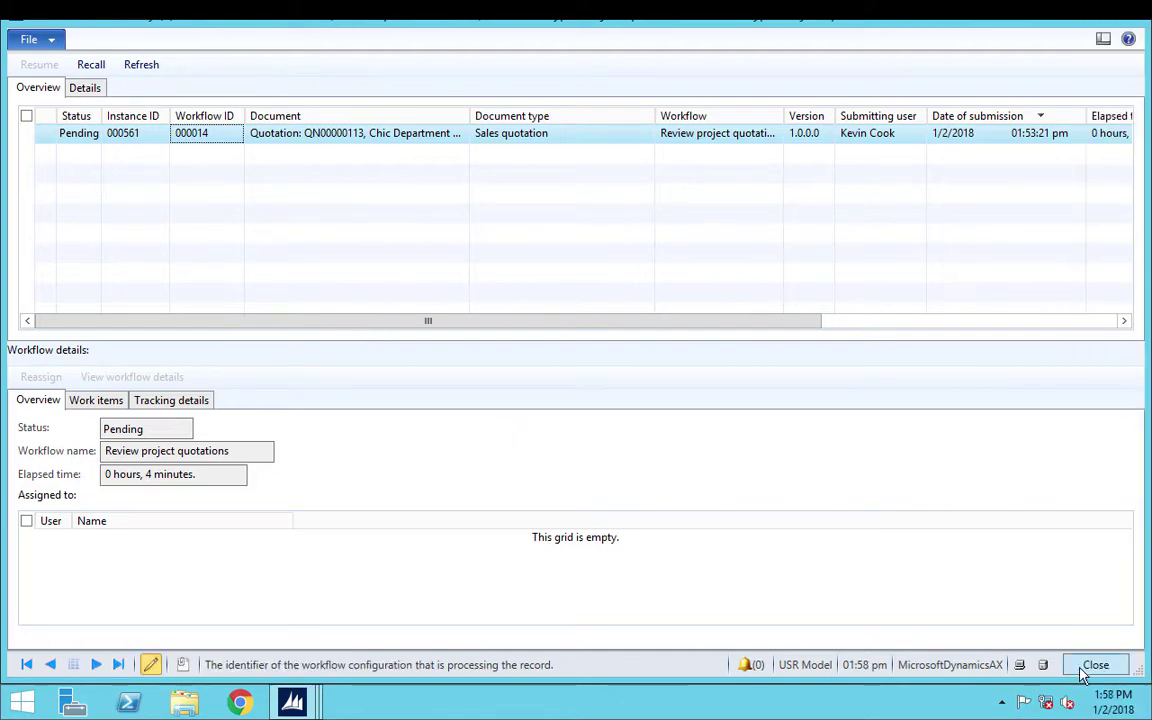
{"action": "left_click", "coordinate": [1082, 668]}
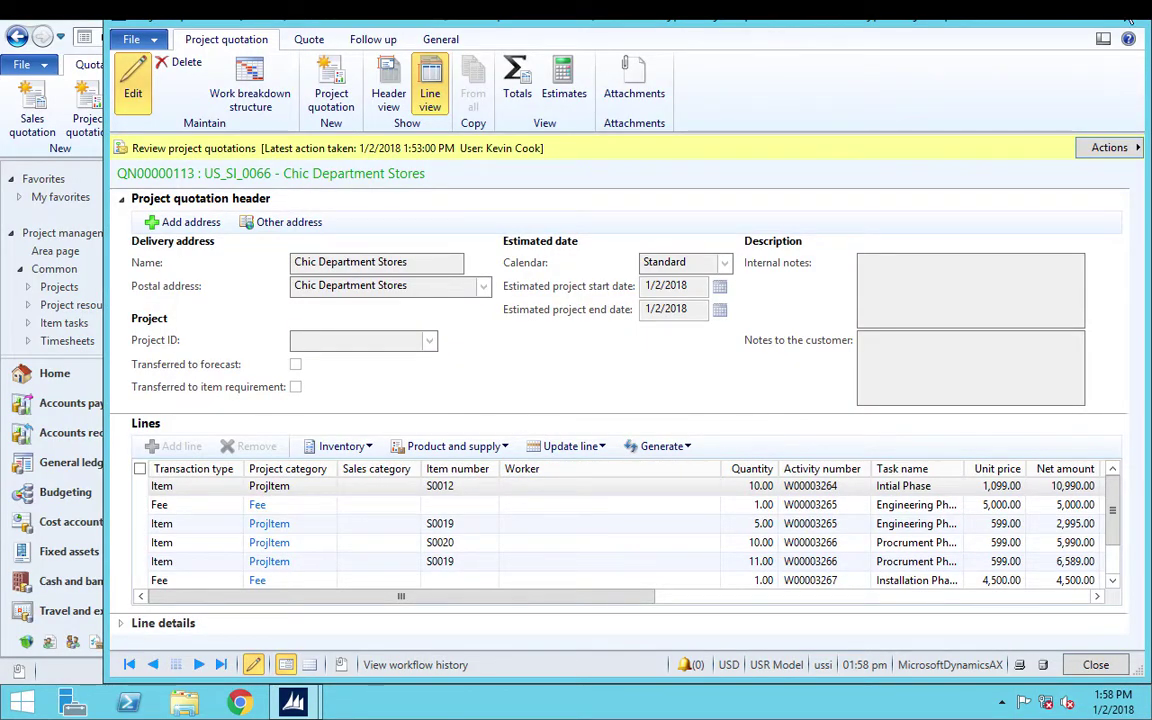
{"action": "left_click", "coordinate": [1088, 666]}
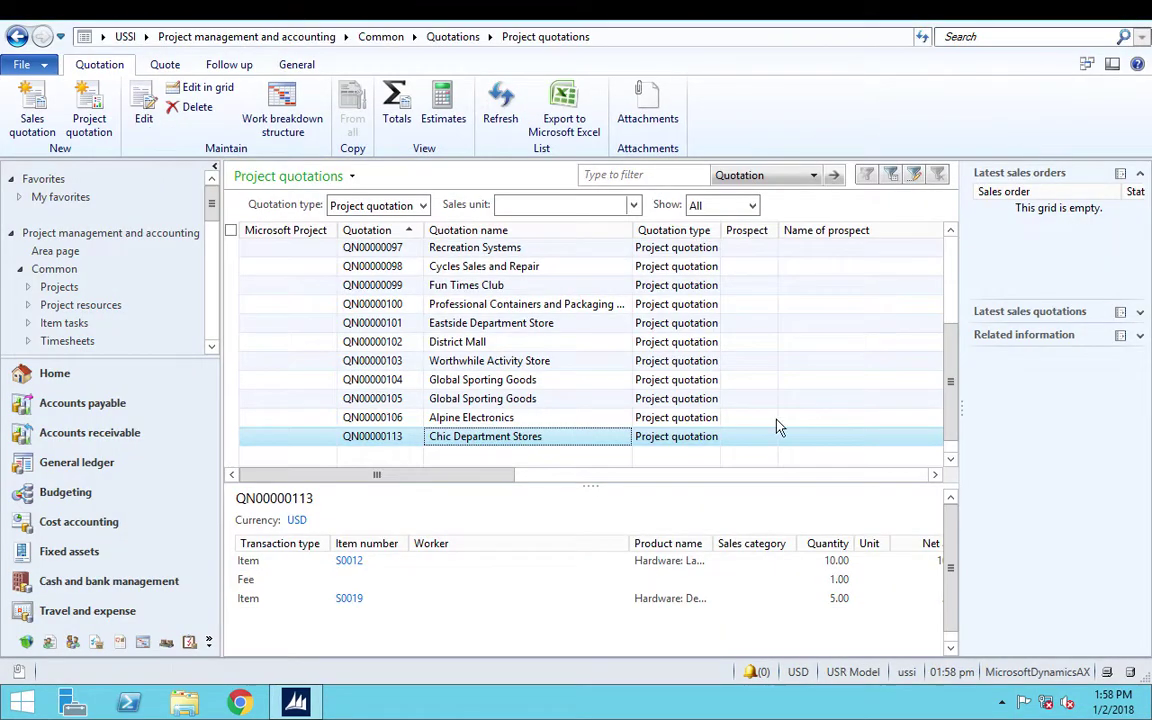
Restart the Dynamics AX client and open My project quotations under Common > Quotations.
{"action": "double_click", "coordinate": [401, 436]}
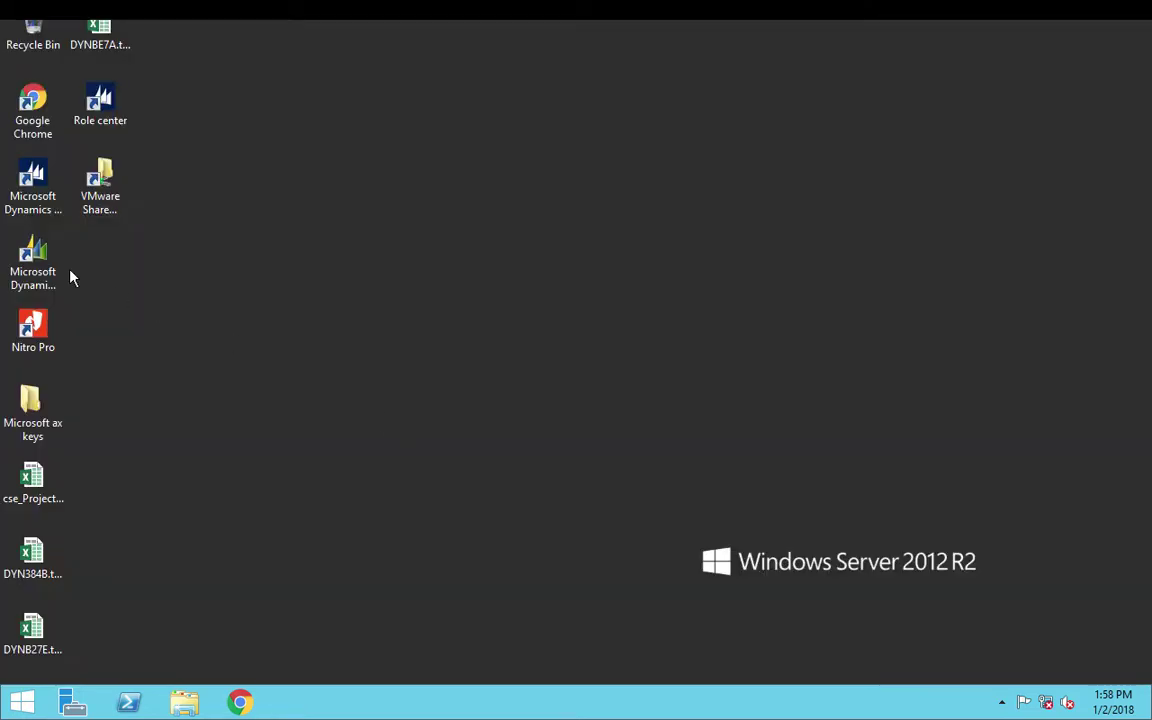
{"action": "double_click", "coordinate": [48, 190]}
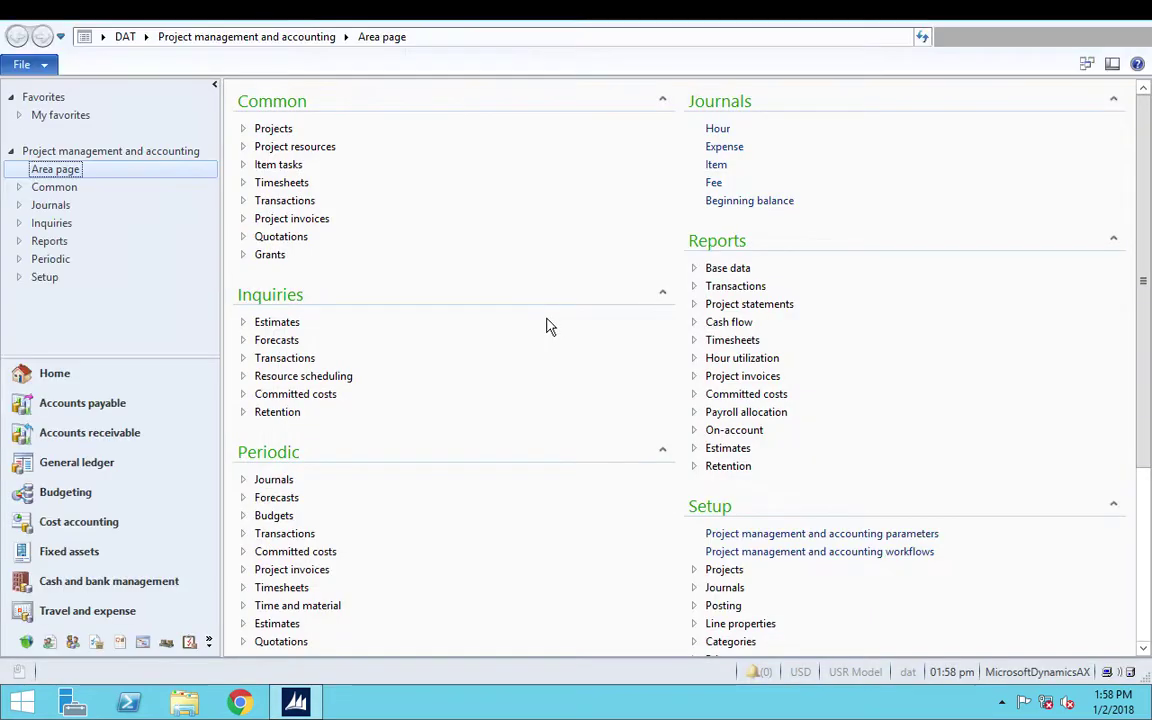
{"action": "left_click", "coordinate": [243, 236]}
{"action": "left_click", "coordinate": [316, 273]}
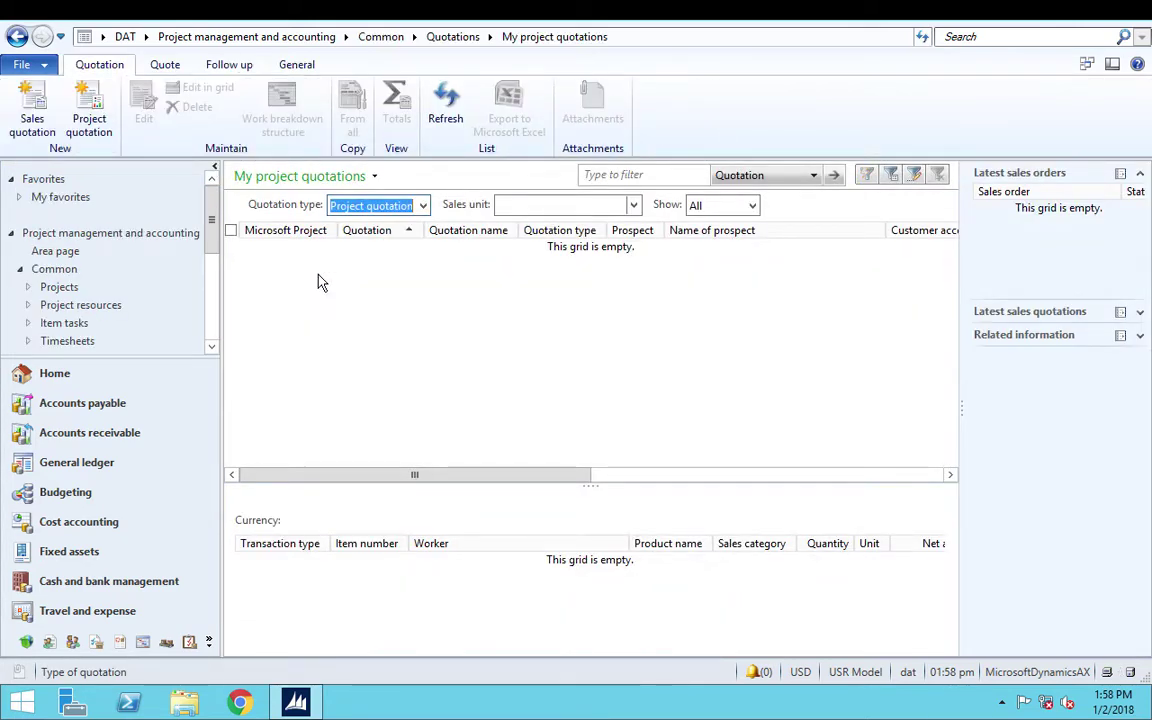
Filter the quotation list to Quotation type All and refresh it.
{"action": "left_click", "coordinate": [633, 206]}
{"action": "left_click", "coordinate": [634, 207]}
{"action": "left_click", "coordinate": [424, 207]}
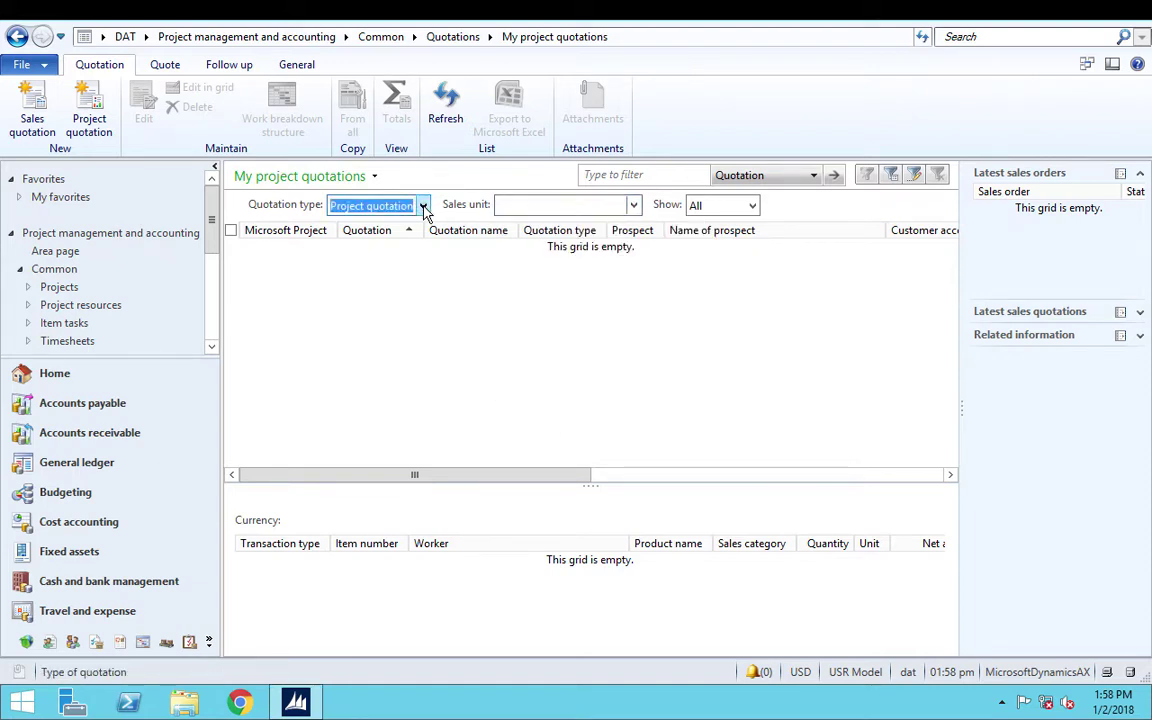
{"action": "left_click", "coordinate": [424, 207]}
{"action": "left_click", "coordinate": [386, 224]}
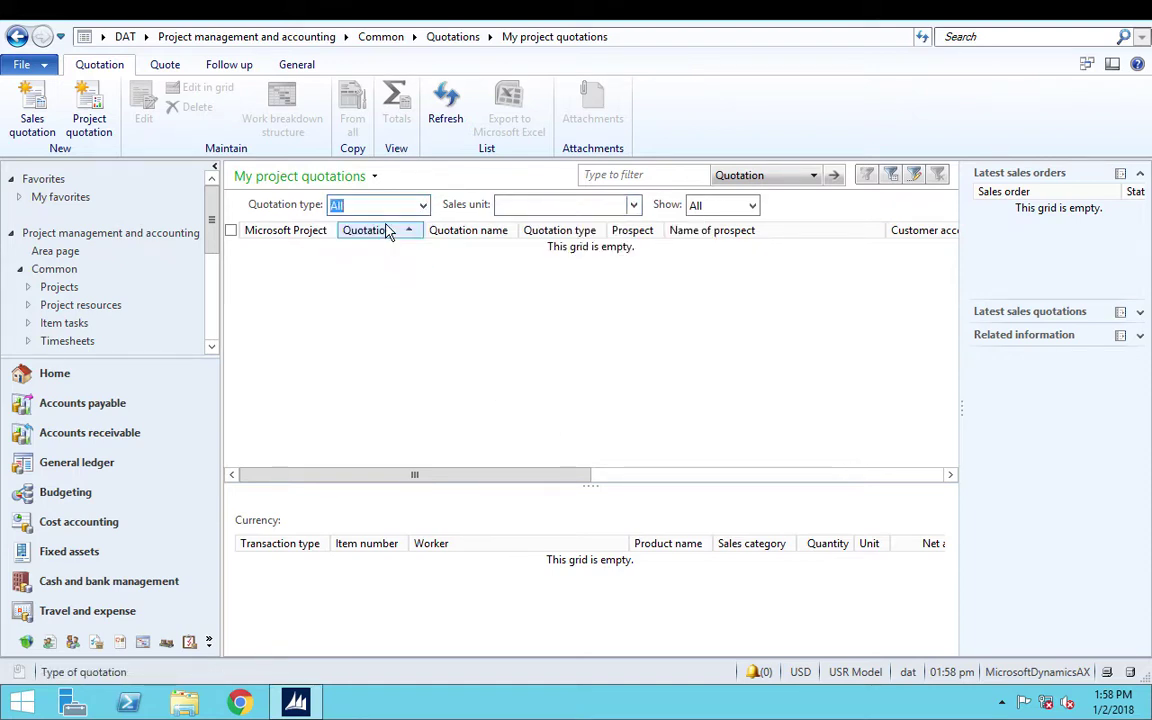
{"action": "left_click", "coordinate": [448, 105]}
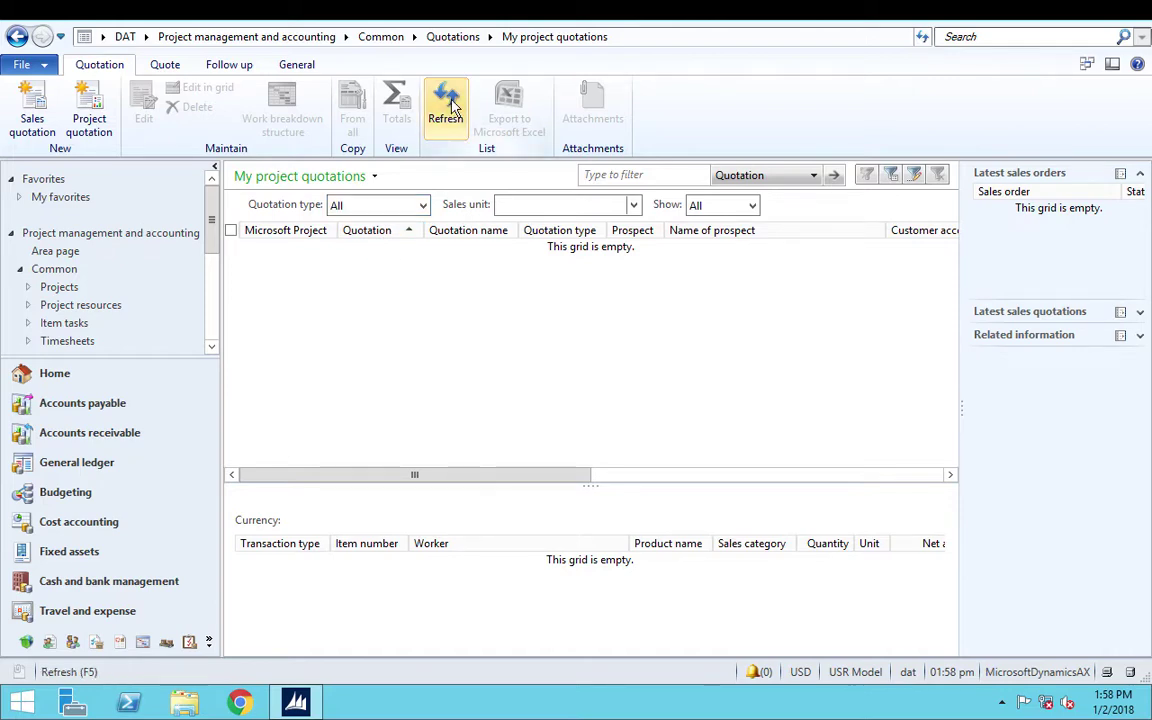
Return to the Project management and accounting area page and switch to the USSI company.
{"action": "left_click", "coordinate": [238, 38]}
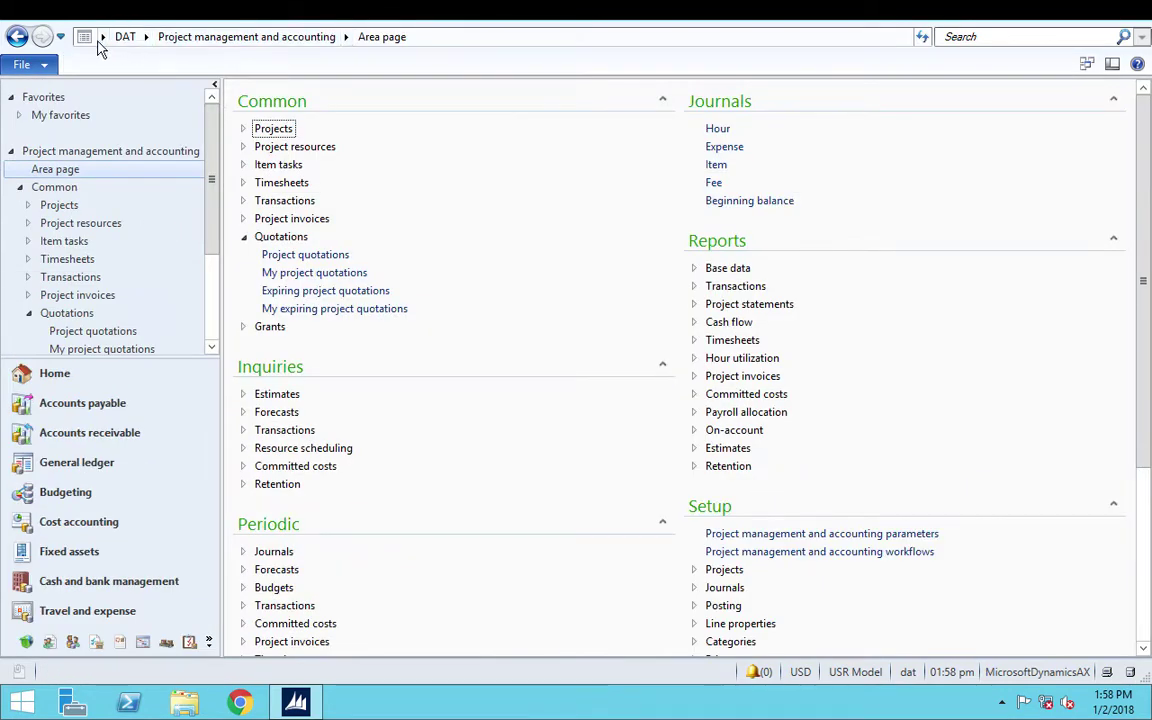
{"action": "left_click", "coordinate": [102, 37]}
{"action": "left_click", "coordinate": [233, 535]}
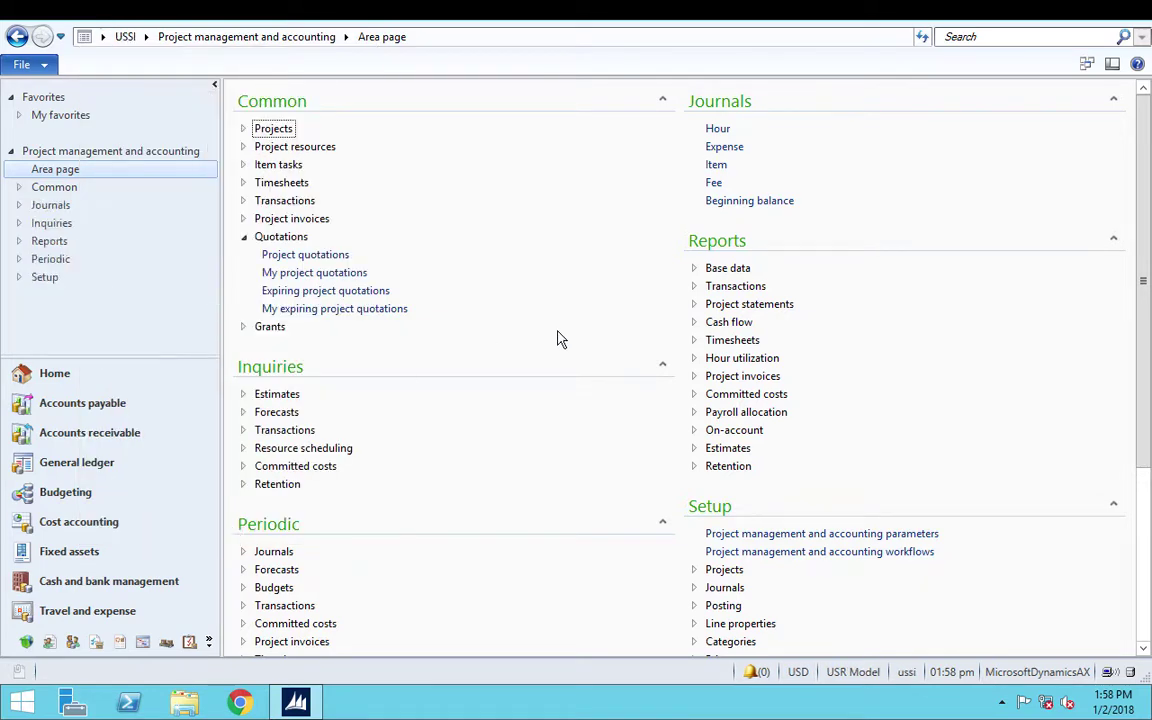
Open quotation QN00000113 from My project quotations and browse its Follow up and Quote command tabs.
{"action": "left_click", "coordinate": [311, 273]}
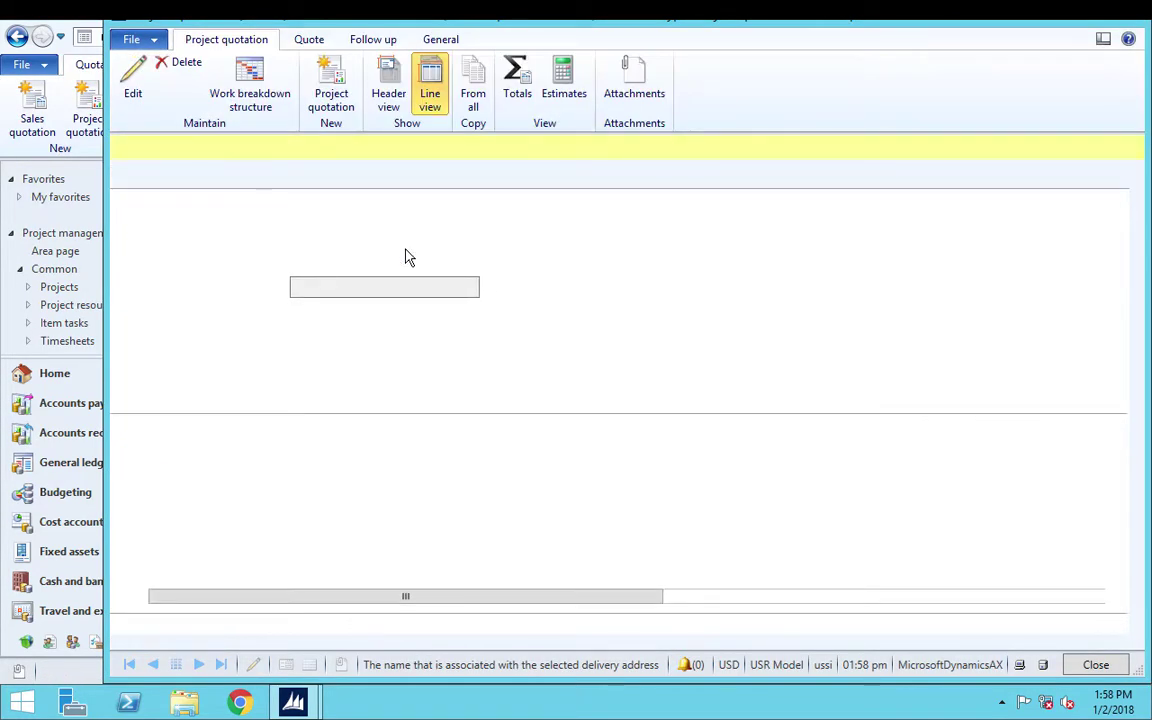
{"action": "left_click", "coordinate": [385, 42]}
{"action": "left_click", "coordinate": [306, 42]}
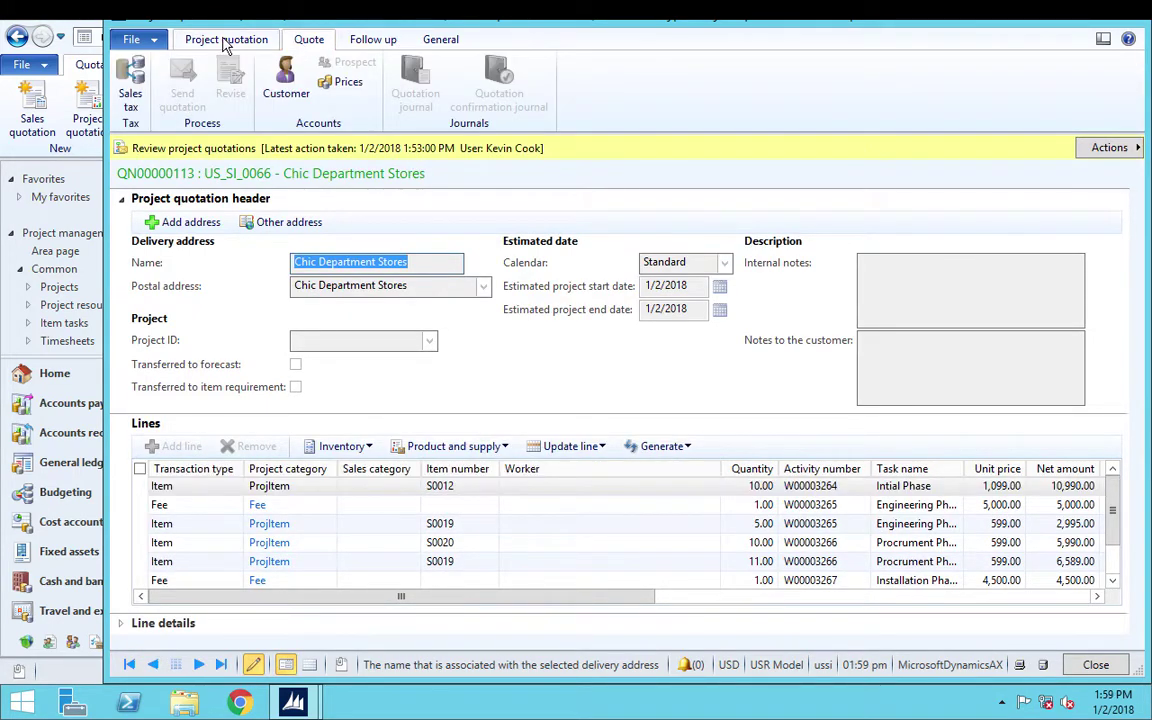
{"action": "left_click", "coordinate": [216, 42]}
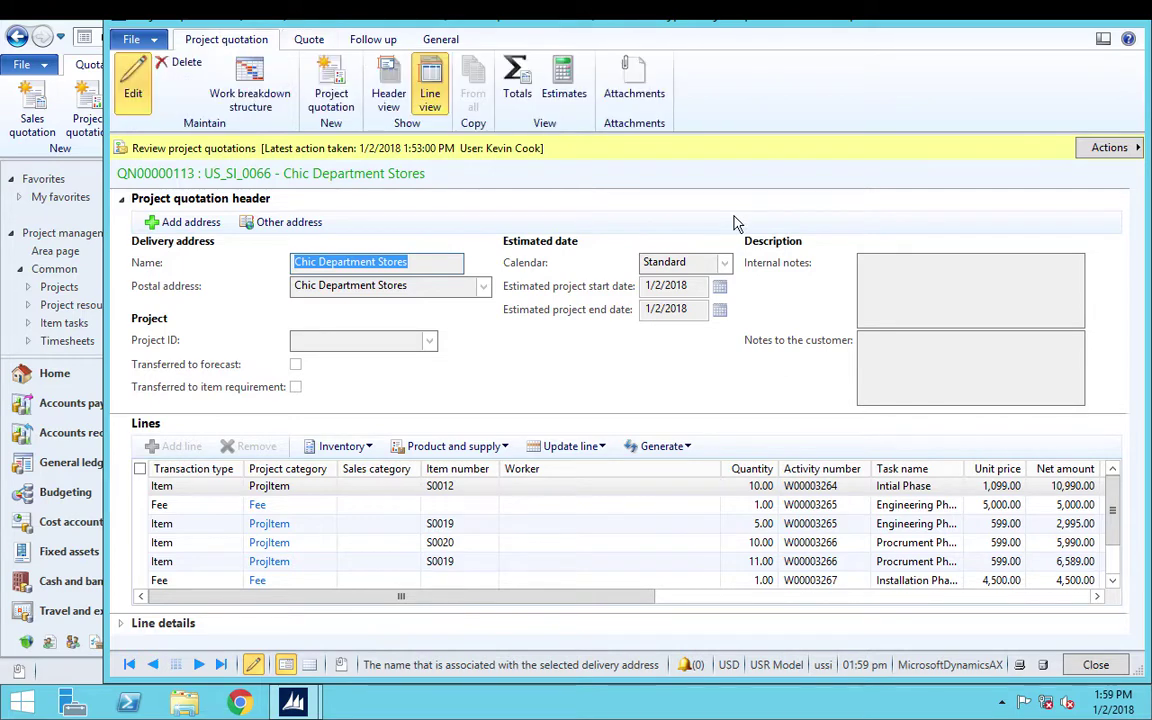
Review QN00000113's workflow history (Overview, work items, assignee, Tracking details), then close it.
{"action": "left_click", "coordinate": [982, 148]}
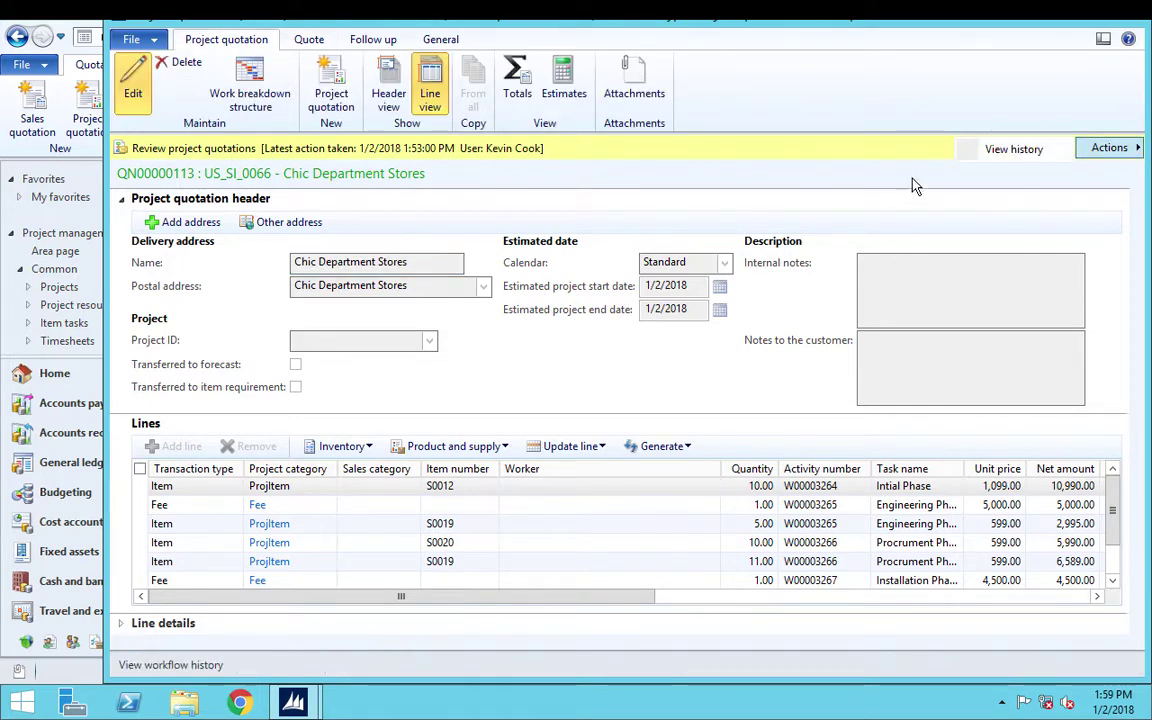
{"action": "left_click", "coordinate": [1016, 148]}
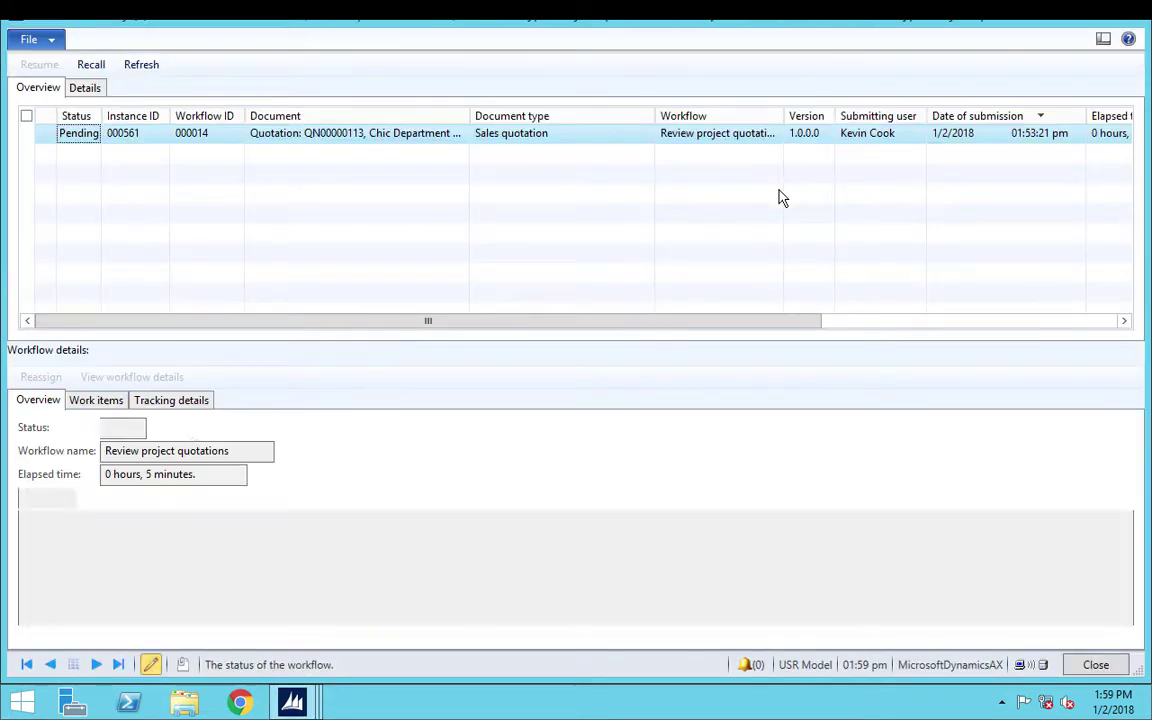
{"action": "left_click", "coordinate": [112, 402]}
{"action": "left_click", "coordinate": [49, 400]}
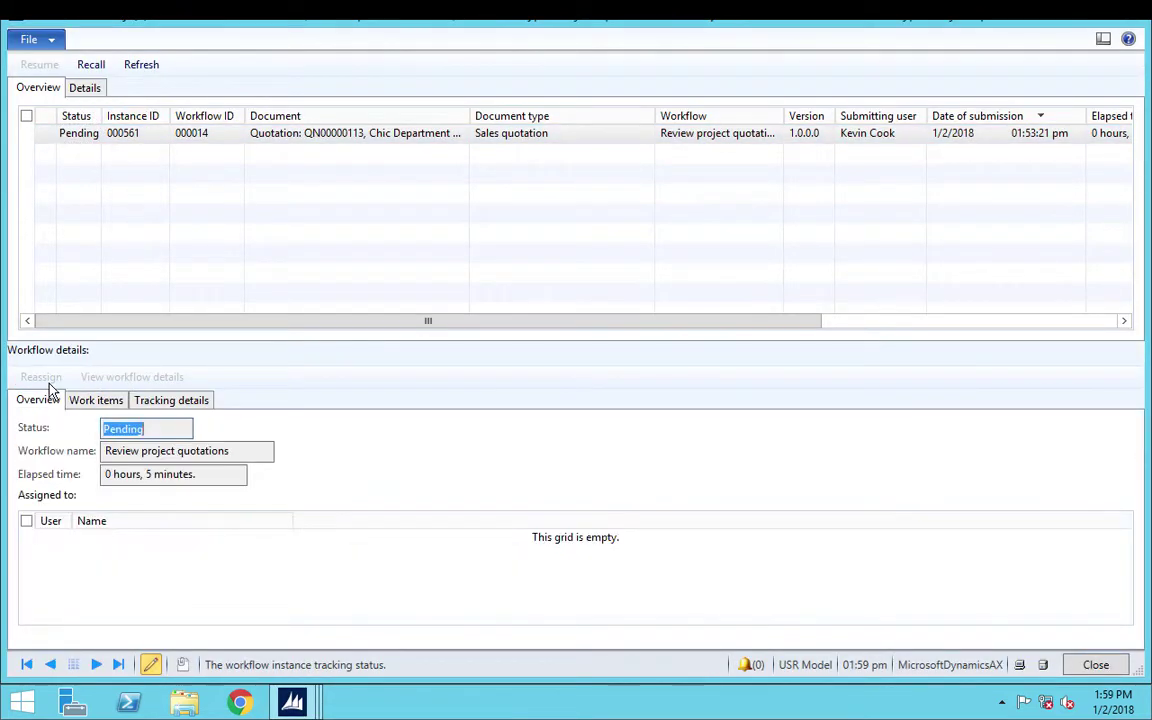
{"action": "left_click", "coordinate": [97, 607]}
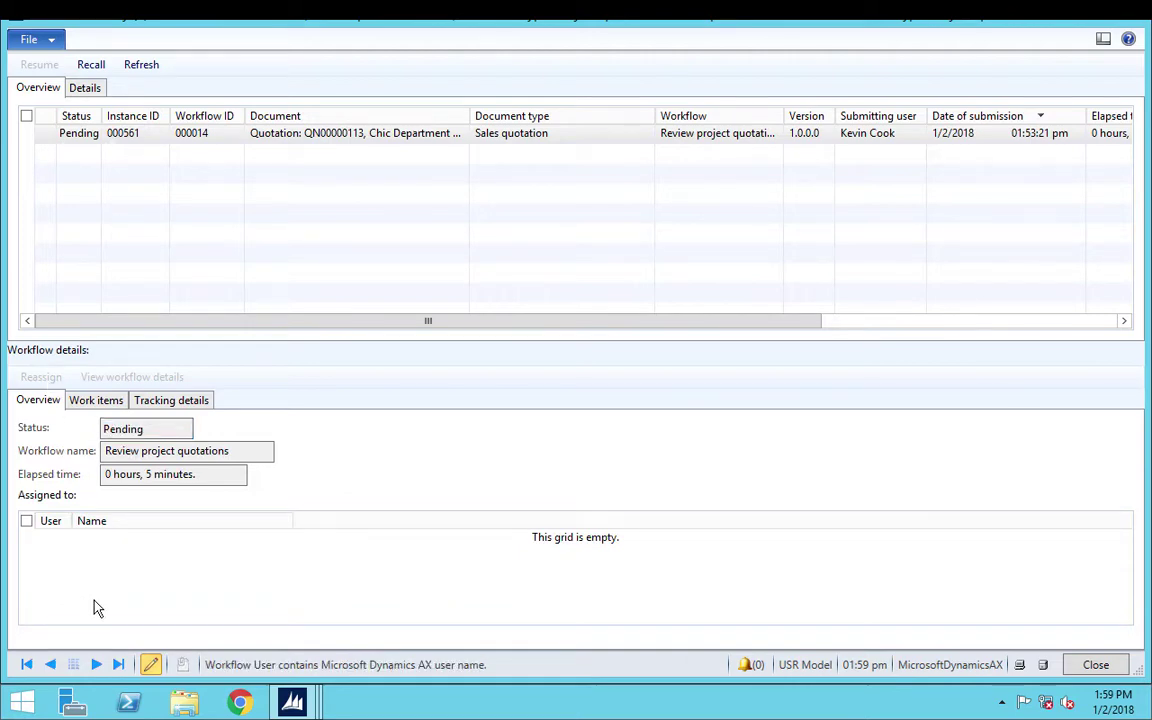
{"action": "left_click", "coordinate": [171, 401]}
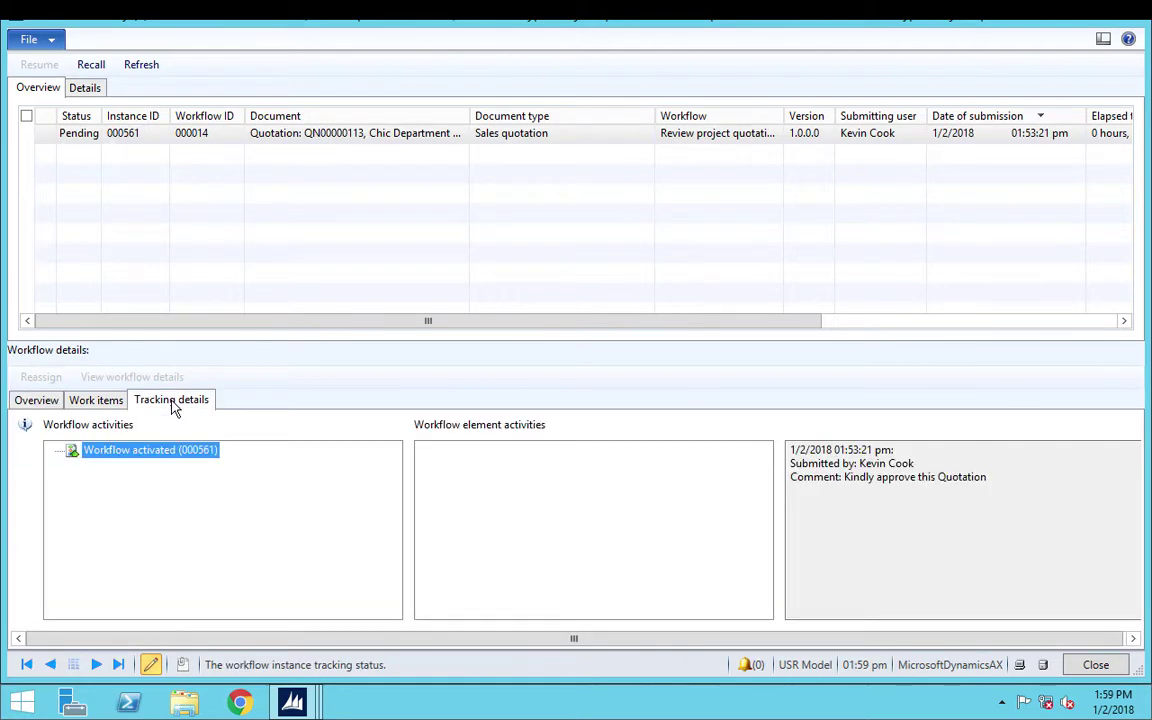
{"action": "right_click", "coordinate": [212, 455]}
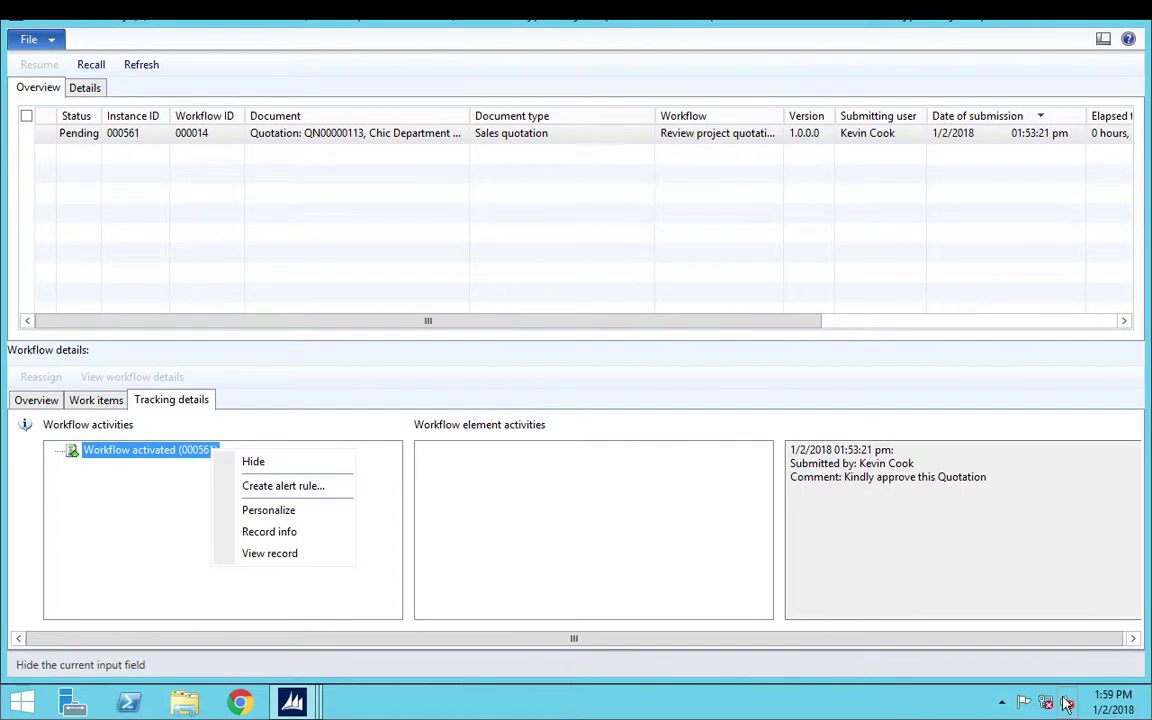
{"action": "left_click", "coordinate": [979, 625]}
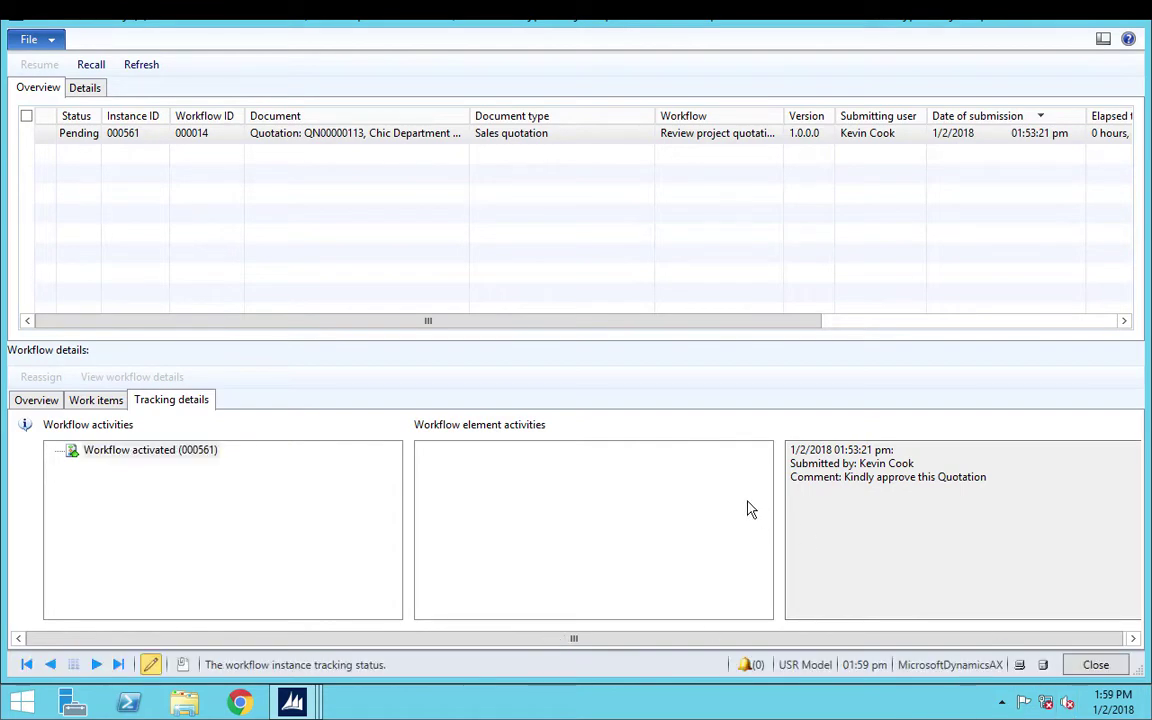
{"action": "left_click", "coordinate": [1108, 667]}
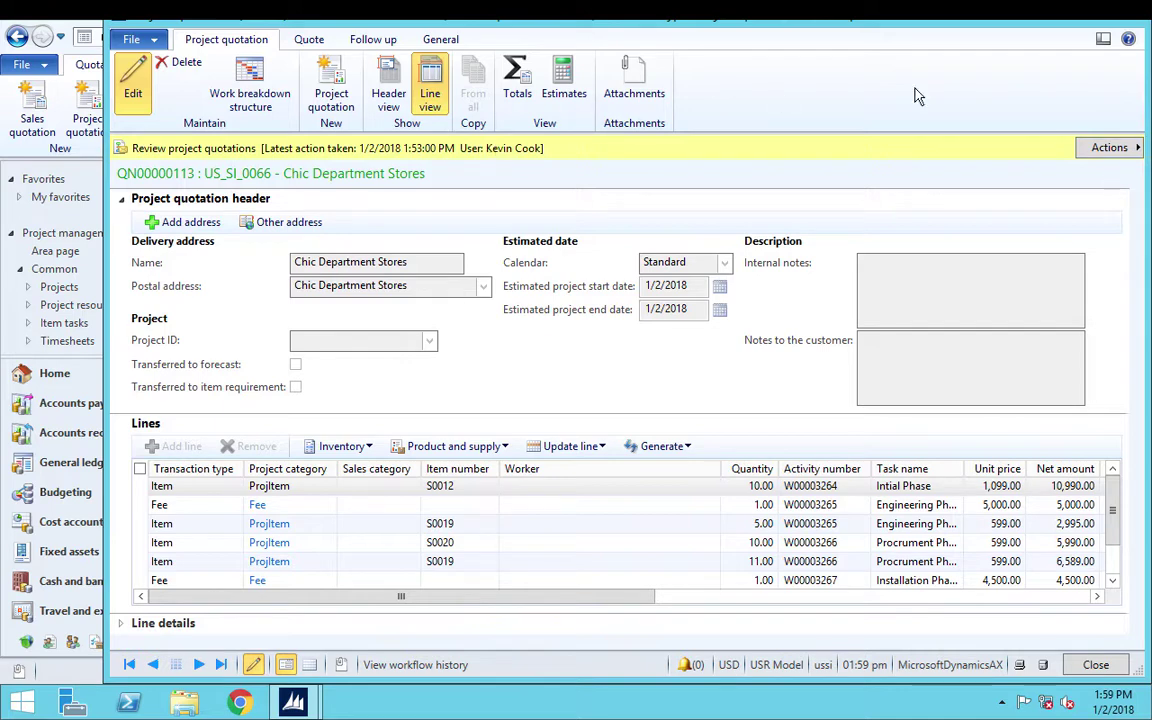
{"action": "left_click", "coordinate": [311, 42]}
{"action": "left_click", "coordinate": [377, 40]}
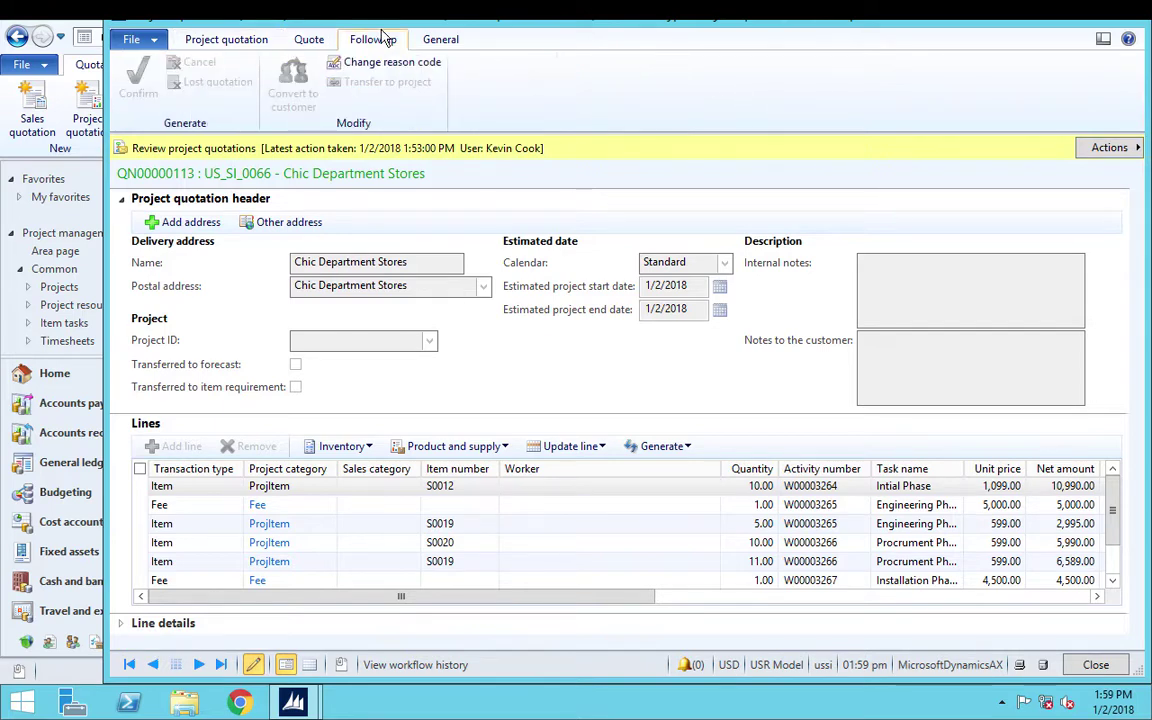
{"action": "left_click", "coordinate": [441, 40]}
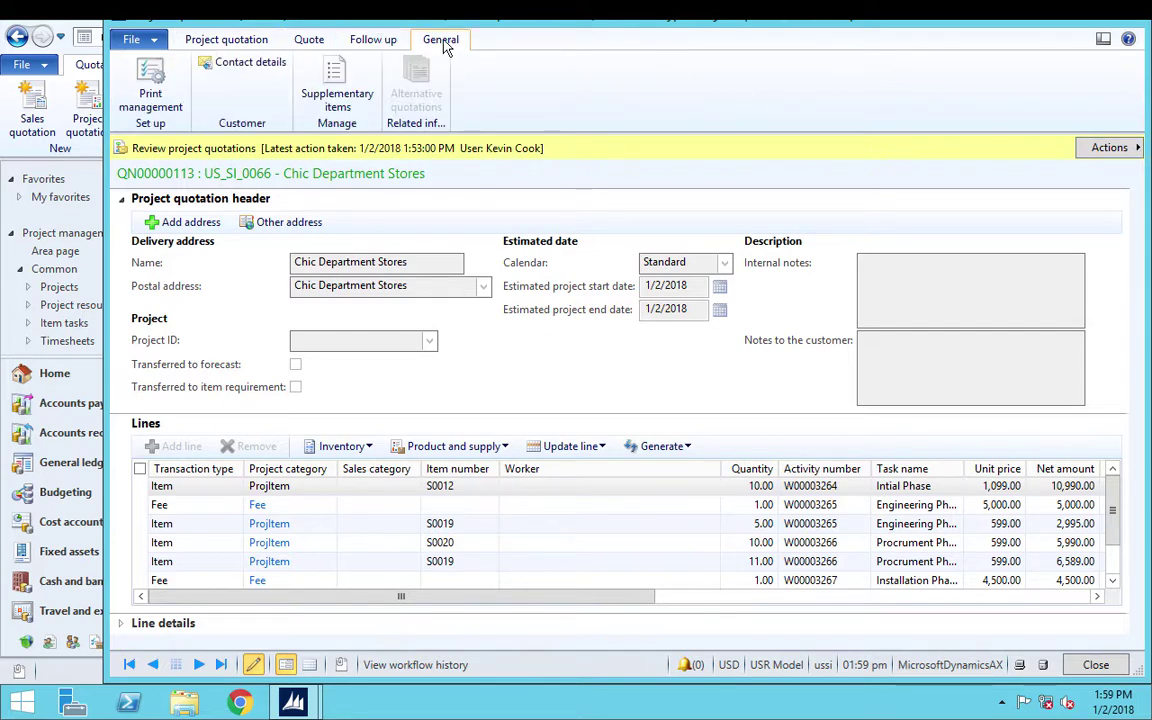
{"action": "left_click", "coordinate": [193, 42]}
{"action": "left_click", "coordinate": [1123, 151]}
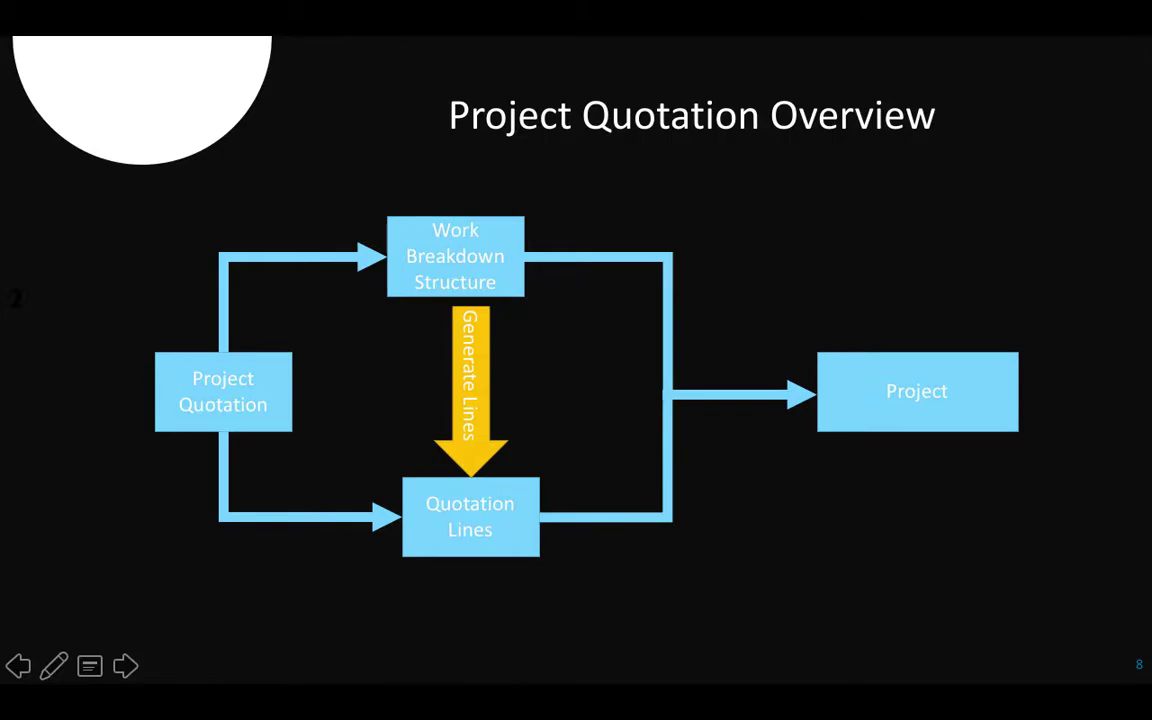
Advance the slideshow to the closing Thank You slide.
{"action": "key", "text": "Right"}
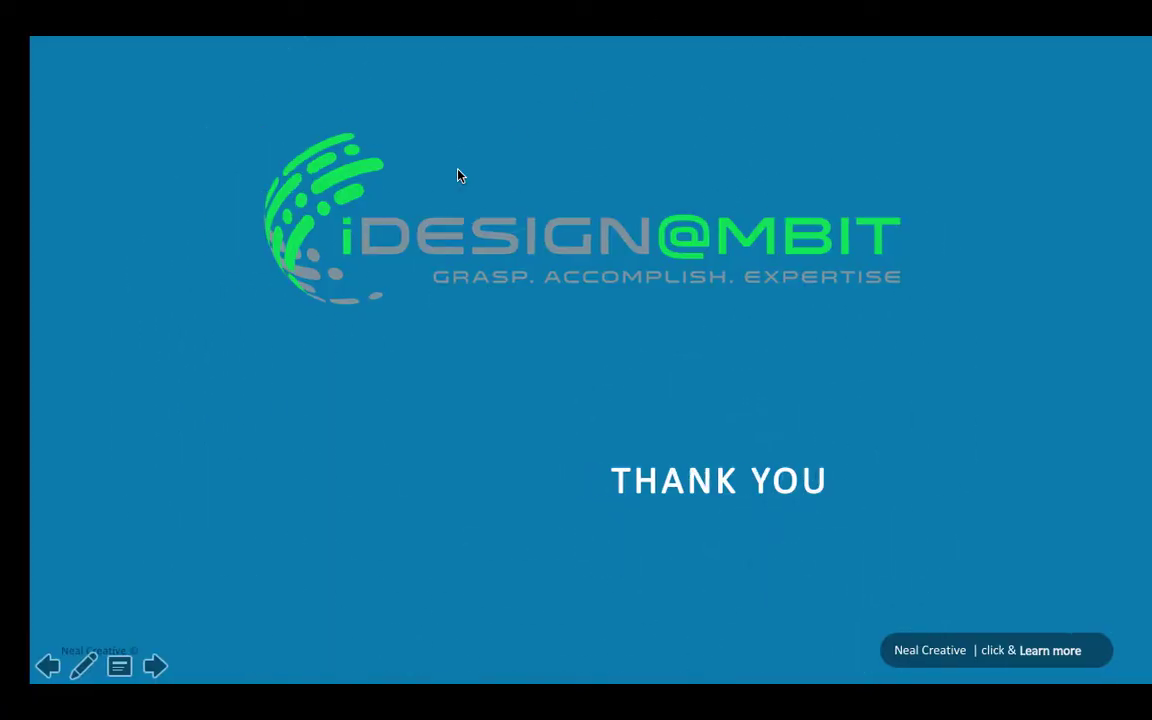